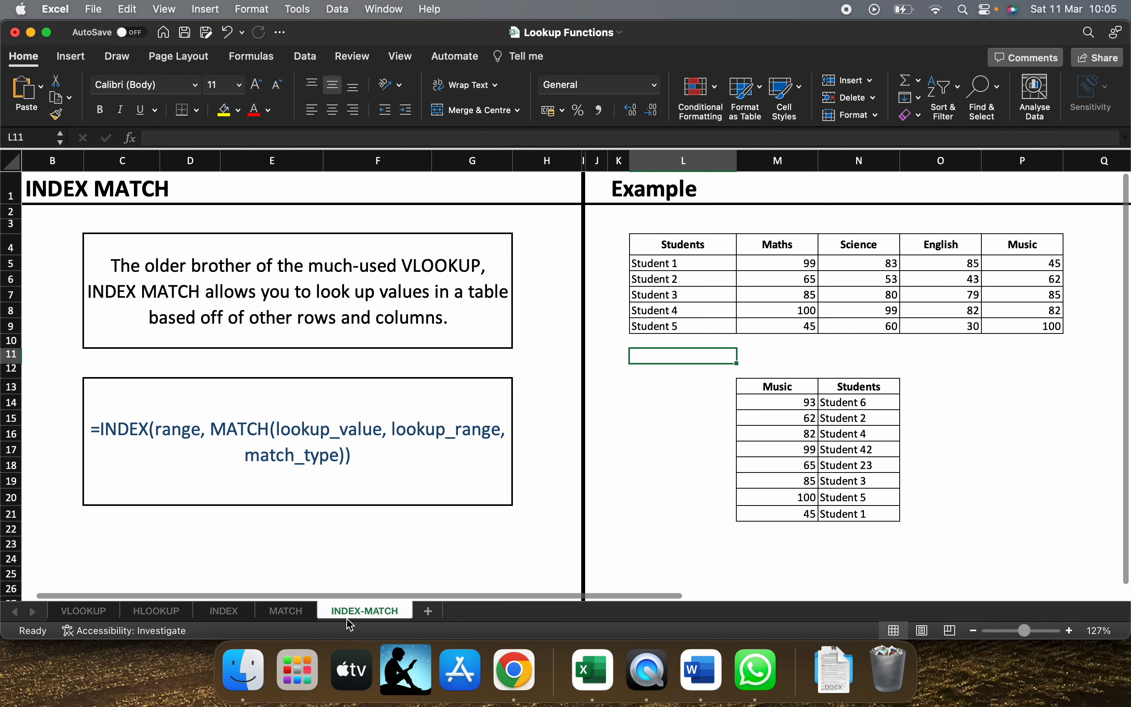
# Step: Open the VLOOKUP sheet and read the function's description and its syntax
pyautogui.click(80, 612)
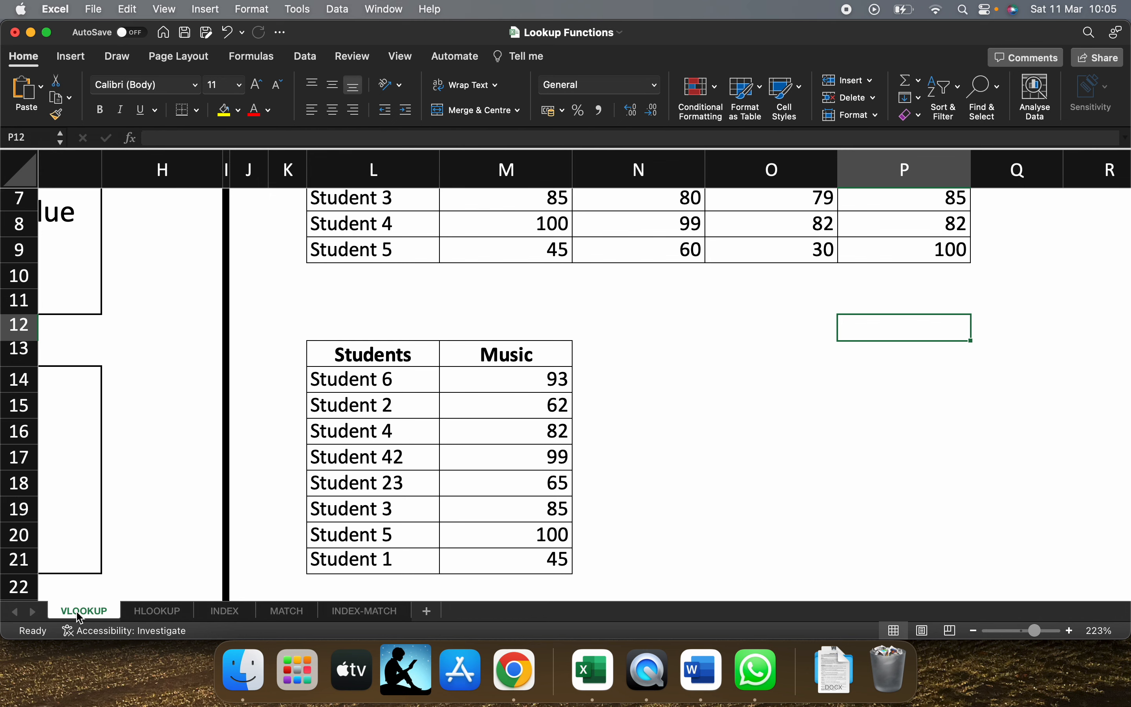
pyautogui.scroll(5, 391, 535)
pyautogui.hscroll(-1, 394, 537)
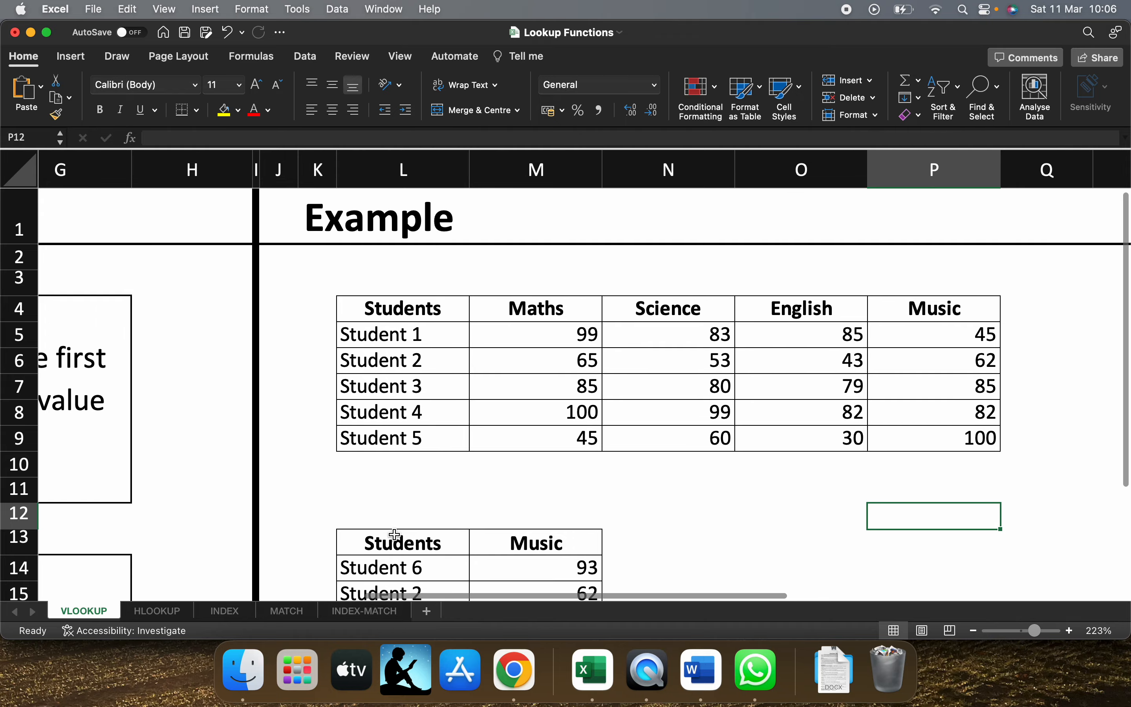
pyautogui.hscroll(-5, 395, 534)
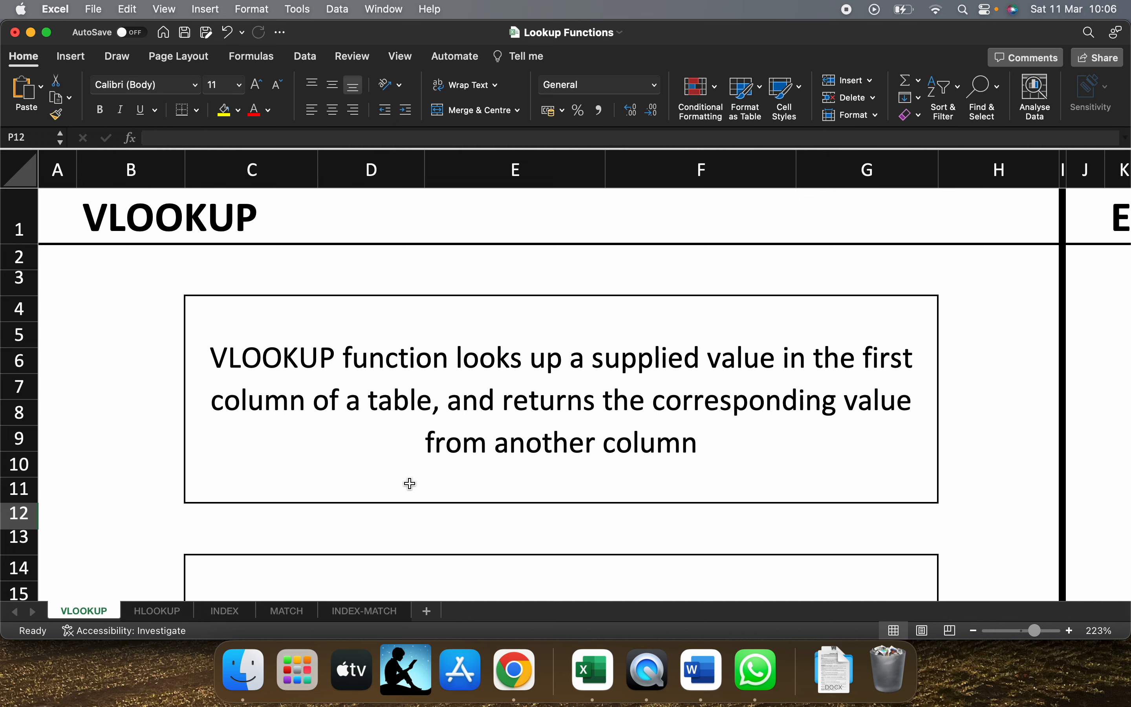
pyautogui.scroll(-5, 450, 479)
pyautogui.scroll(-1, 450, 479)
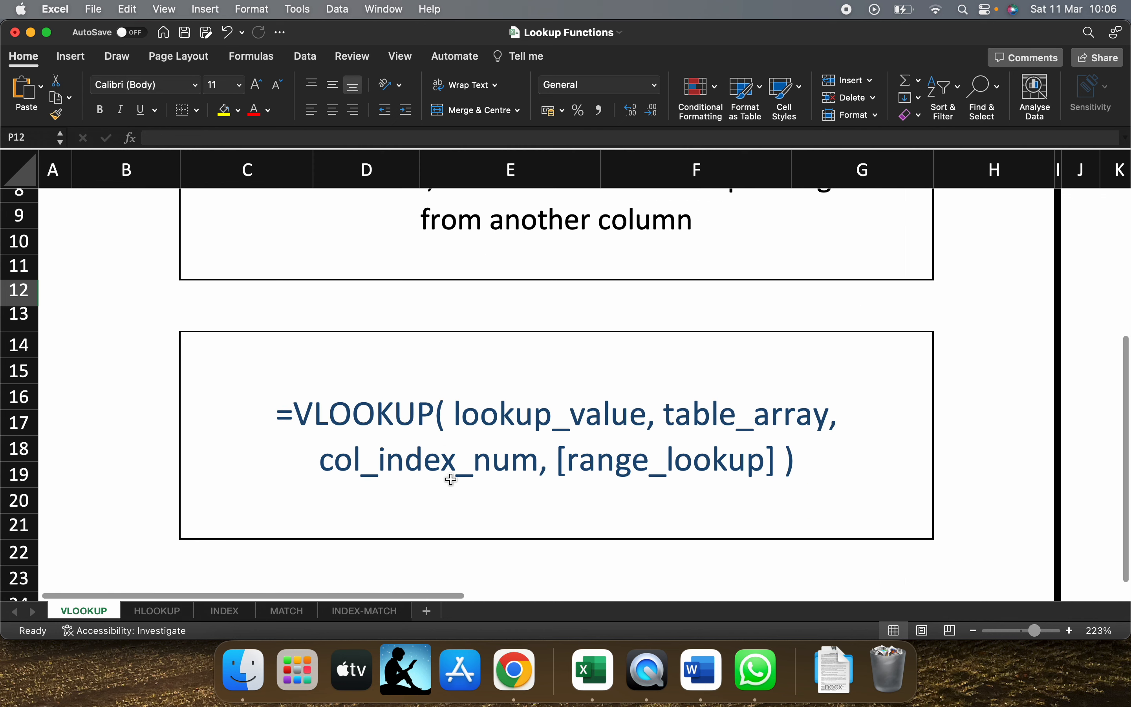
pyautogui.hscroll(1, 450, 479)
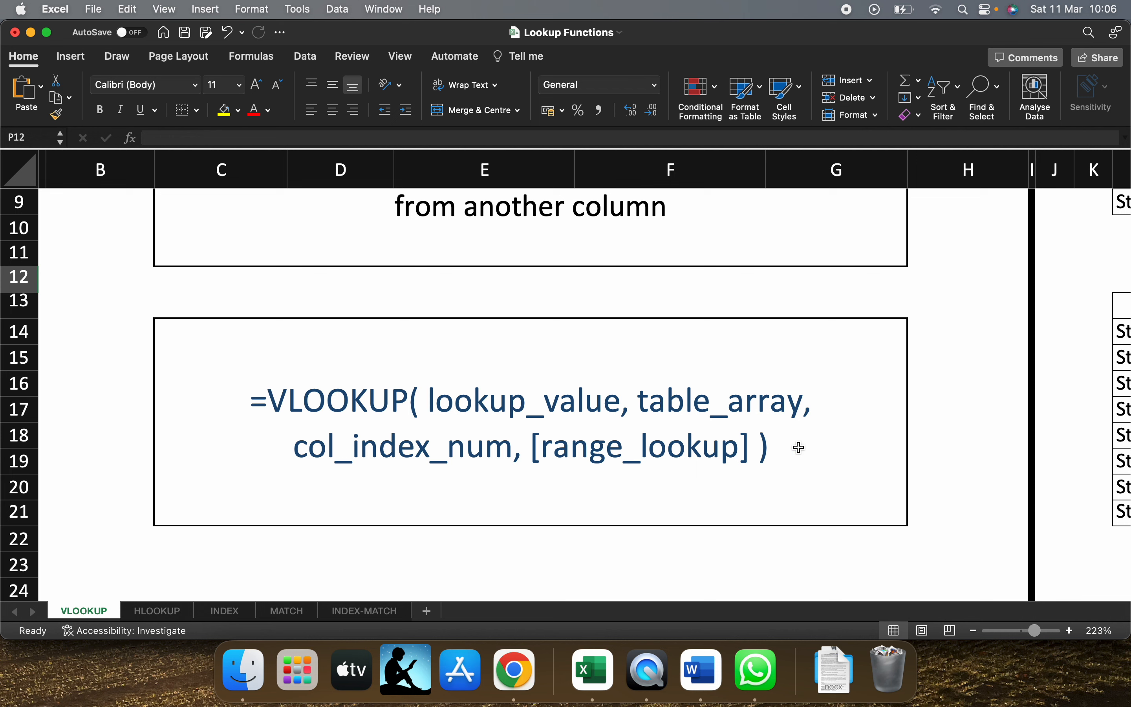
# Step: Examine the example student marks table and the smaller Students and Music table beneath it
pyautogui.hscroll(10, 793, 472)
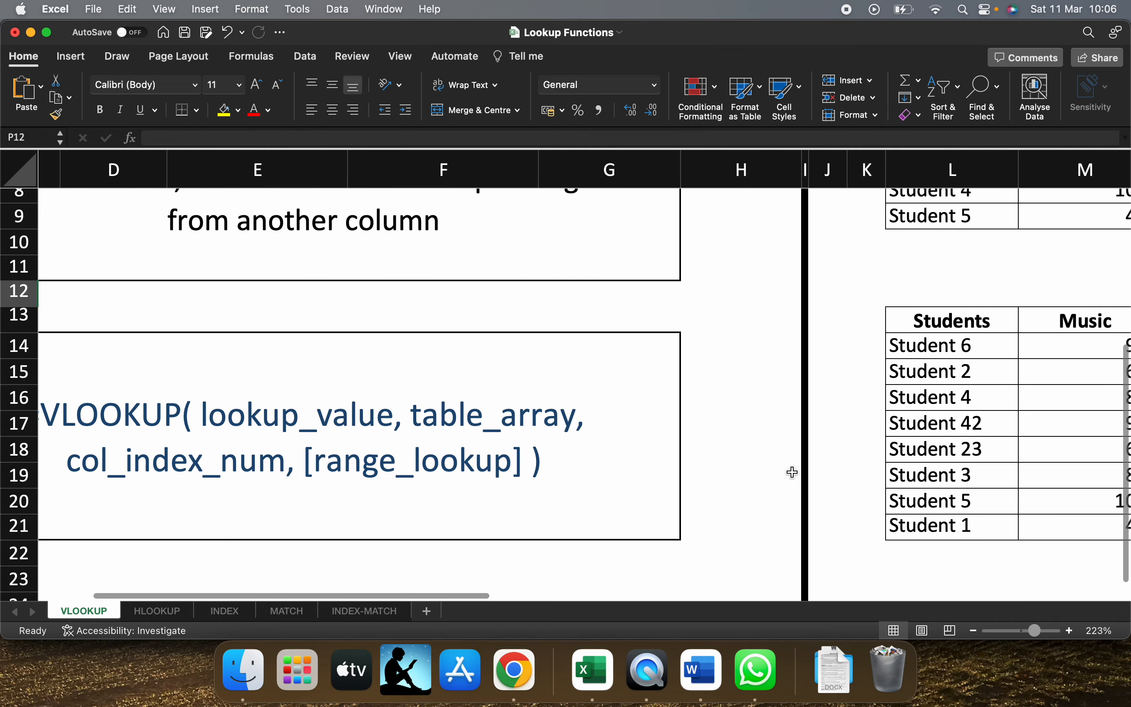
pyautogui.scroll(5, 793, 472)
pyautogui.hscroll(3, 793, 472)
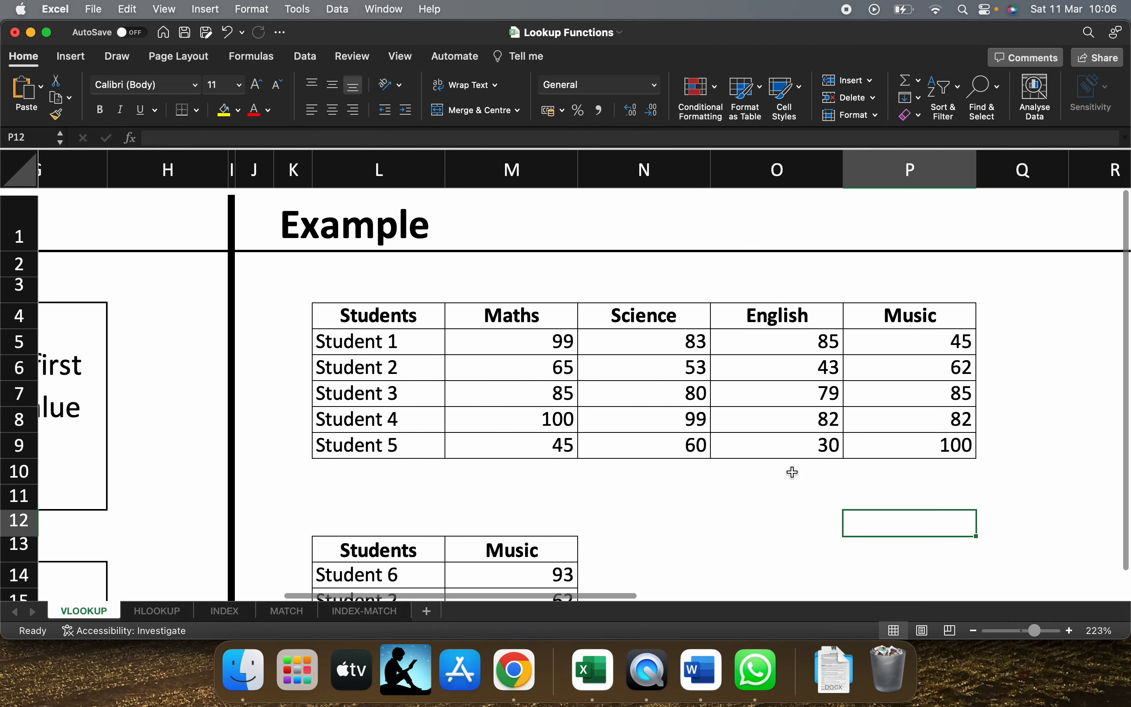
pyautogui.scroll(-1, 793, 472)
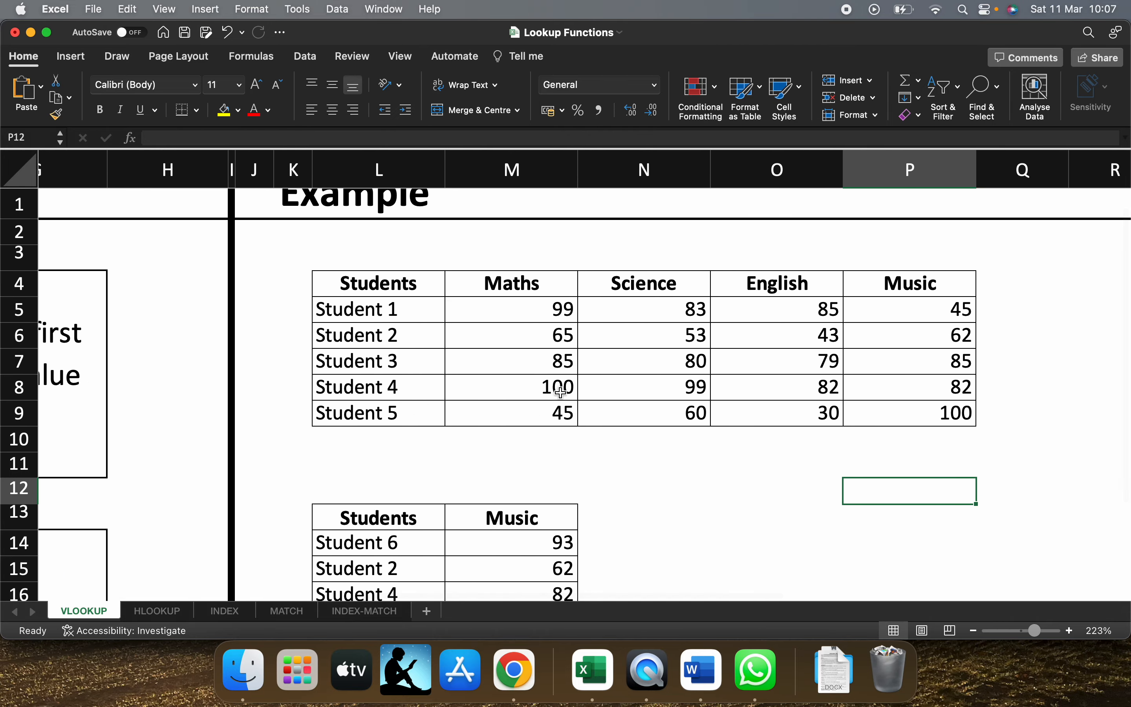
pyautogui.scroll(-4, 634, 475)
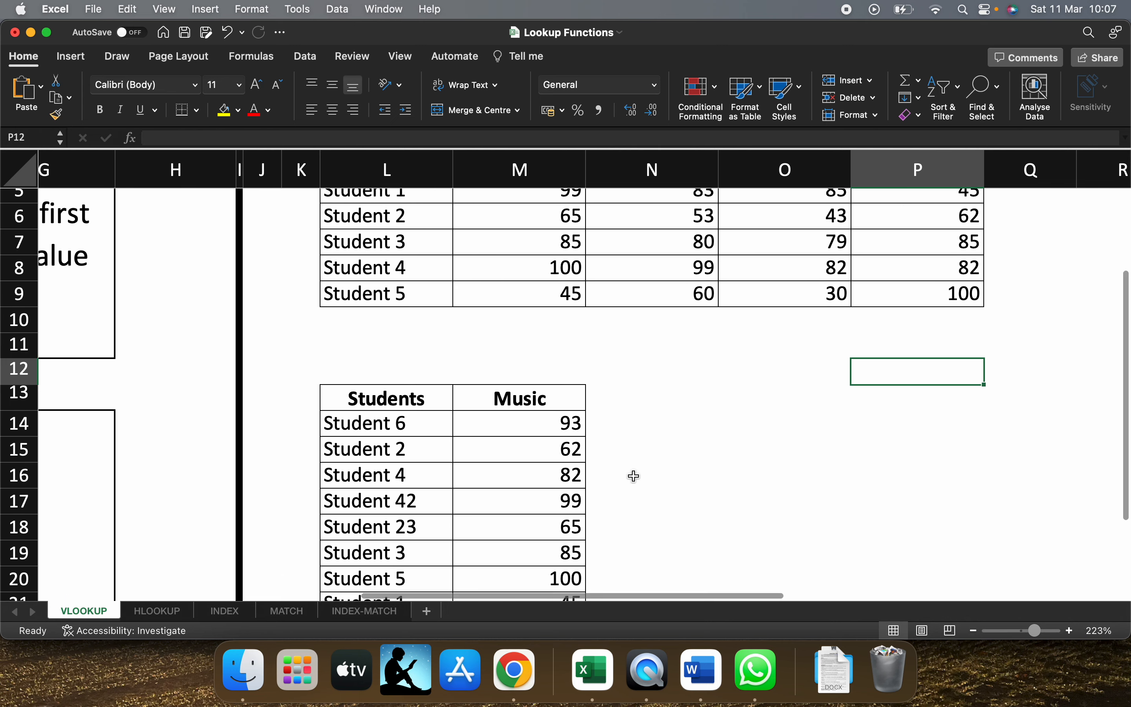
pyautogui.scroll(4, 634, 475)
pyautogui.hscroll(-1, 634, 476)
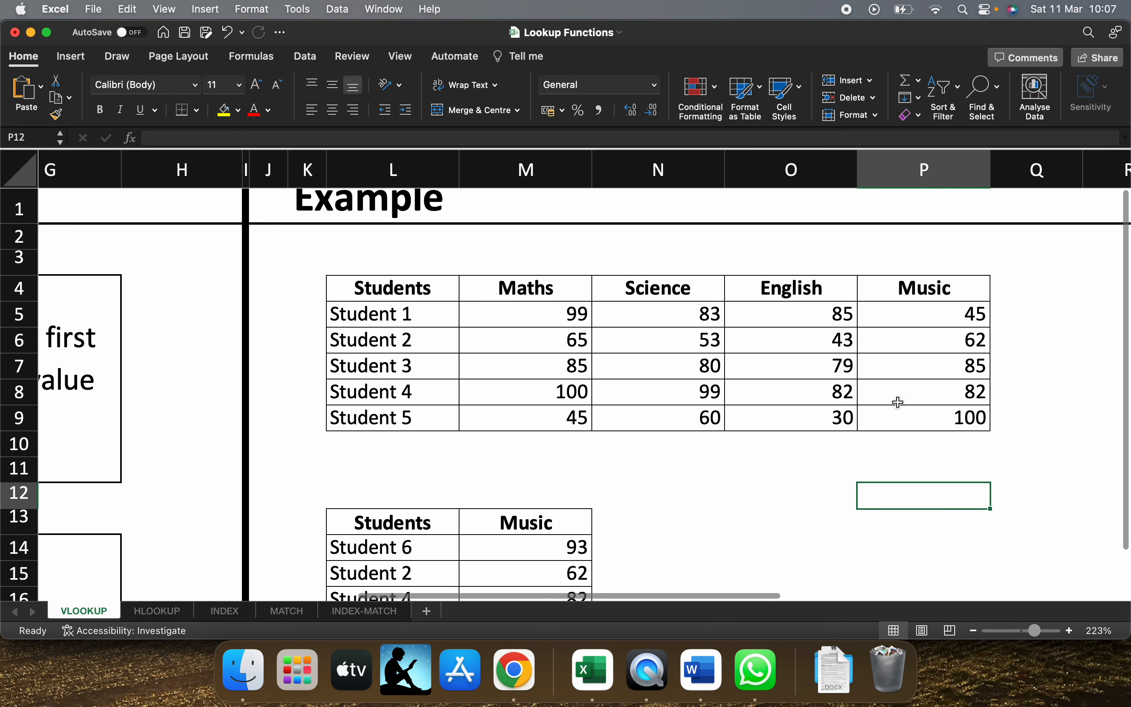
# Step: Inspect the VLOOKUP formula in Student 1's Music cell P5 and compare its arguments with the two tables
pyautogui.doubleClick(966, 322)
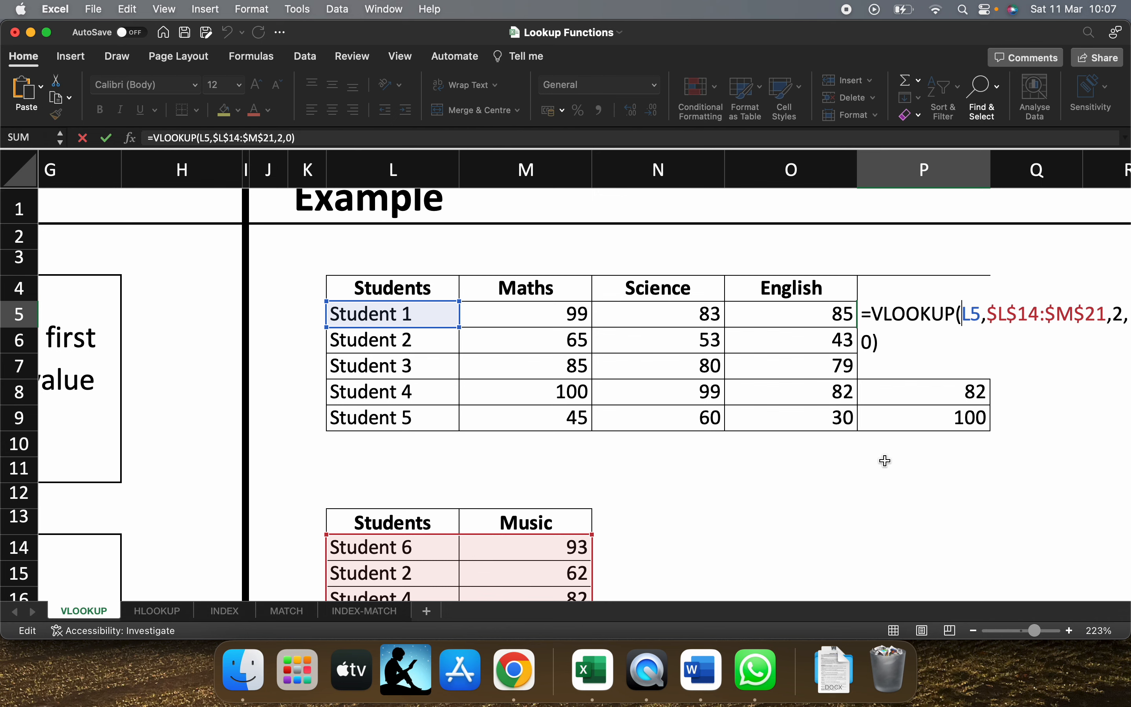
pyautogui.press('Escape')
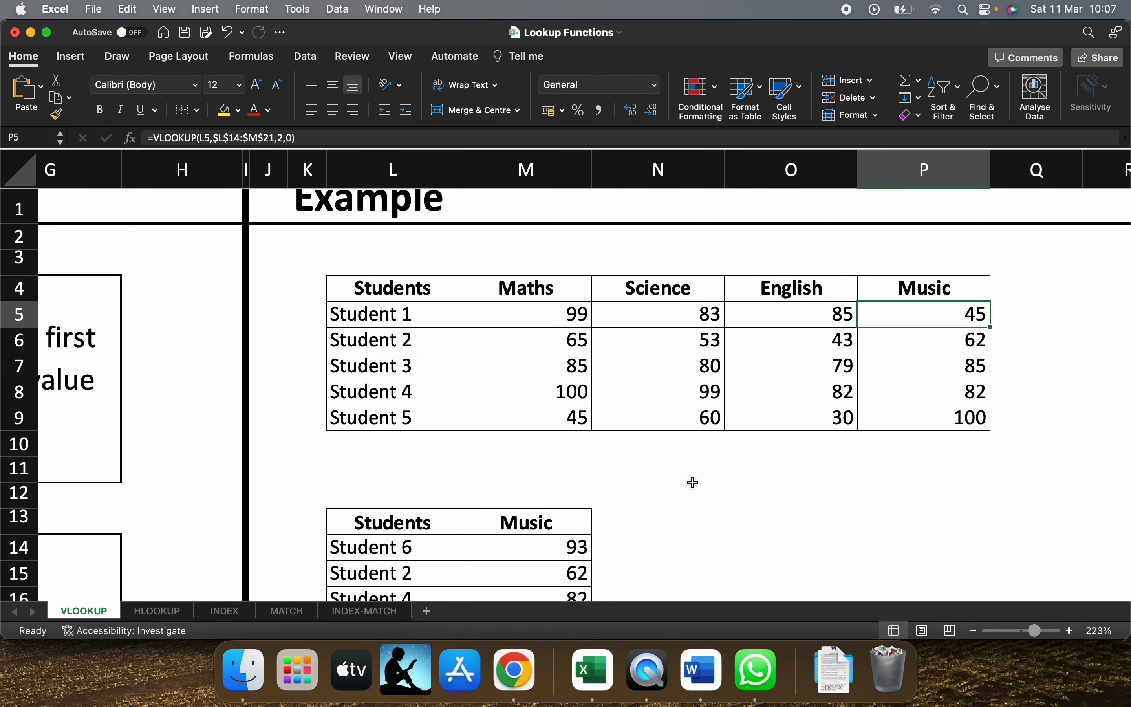
pyautogui.scroll(-3, 691, 481)
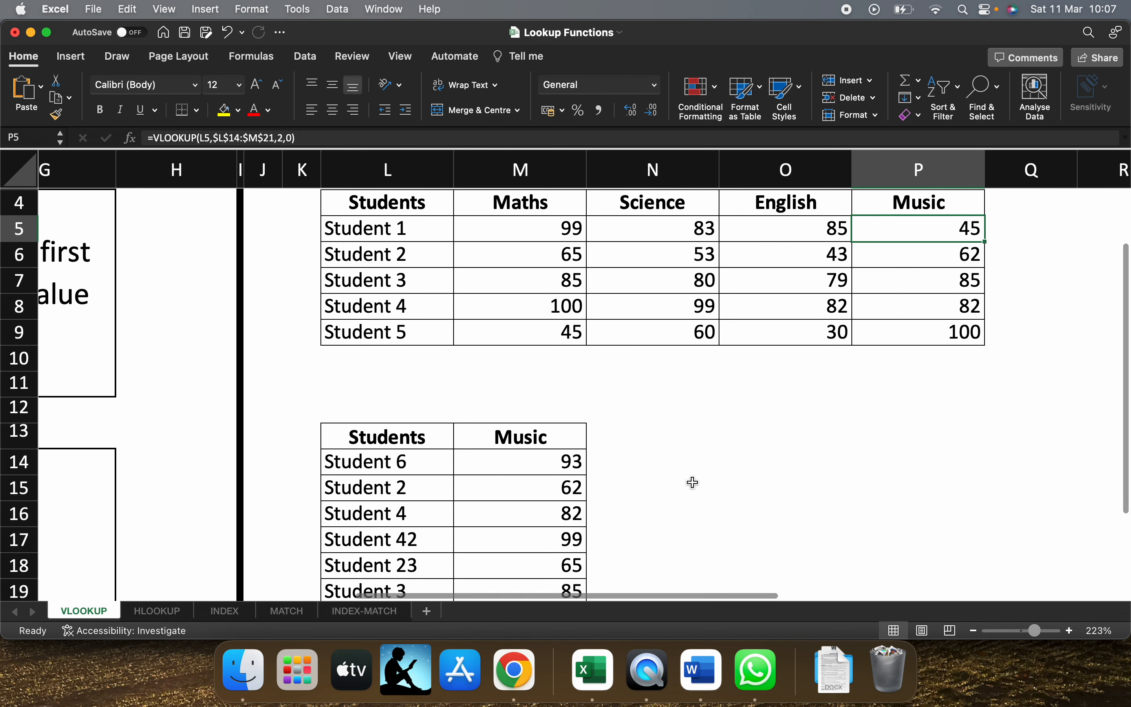
pyautogui.scroll(-4, 528, 455)
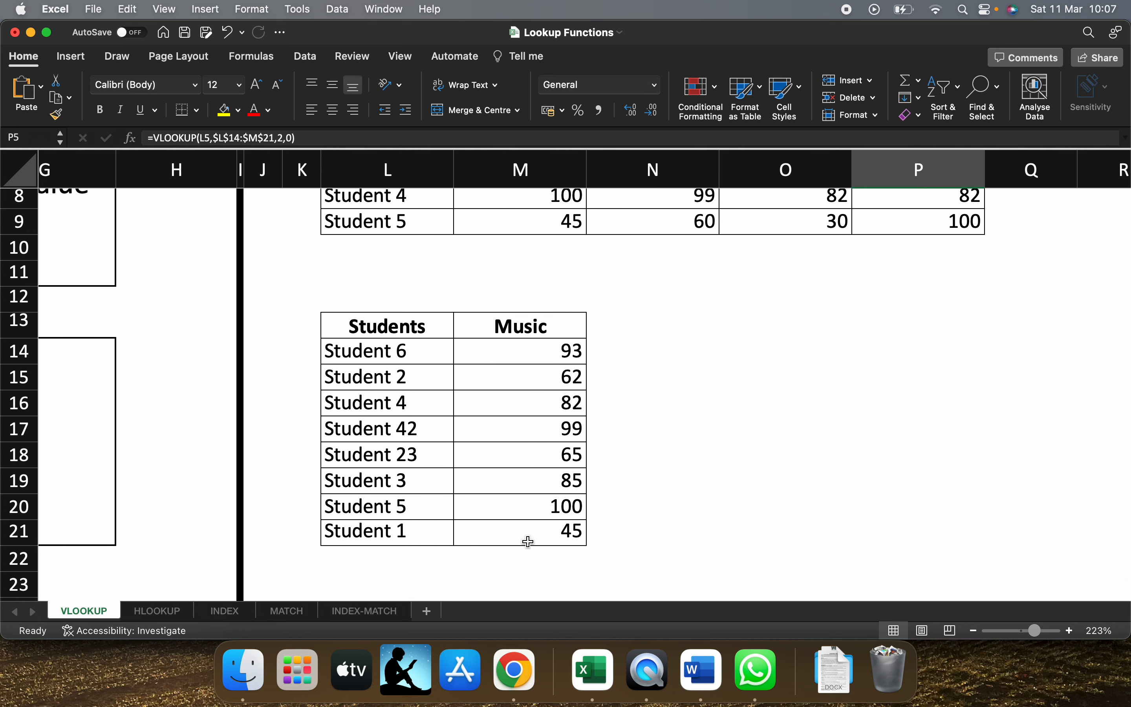
pyautogui.scroll(4, 484, 385)
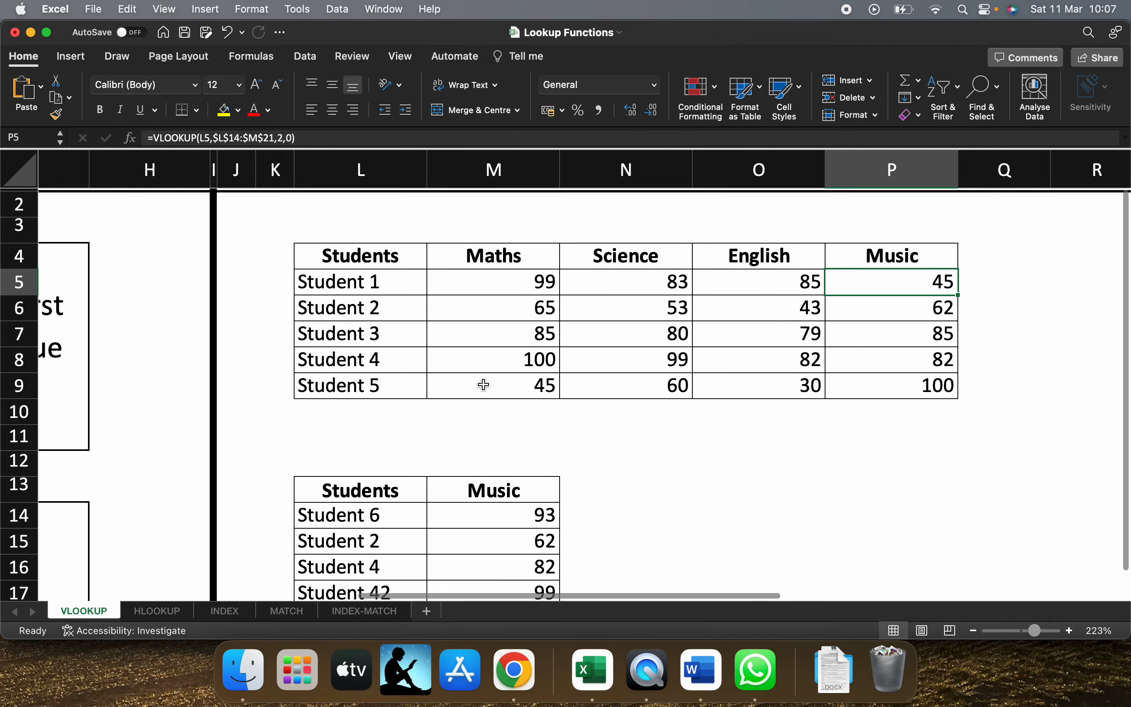
pyautogui.scroll(-2, 482, 386)
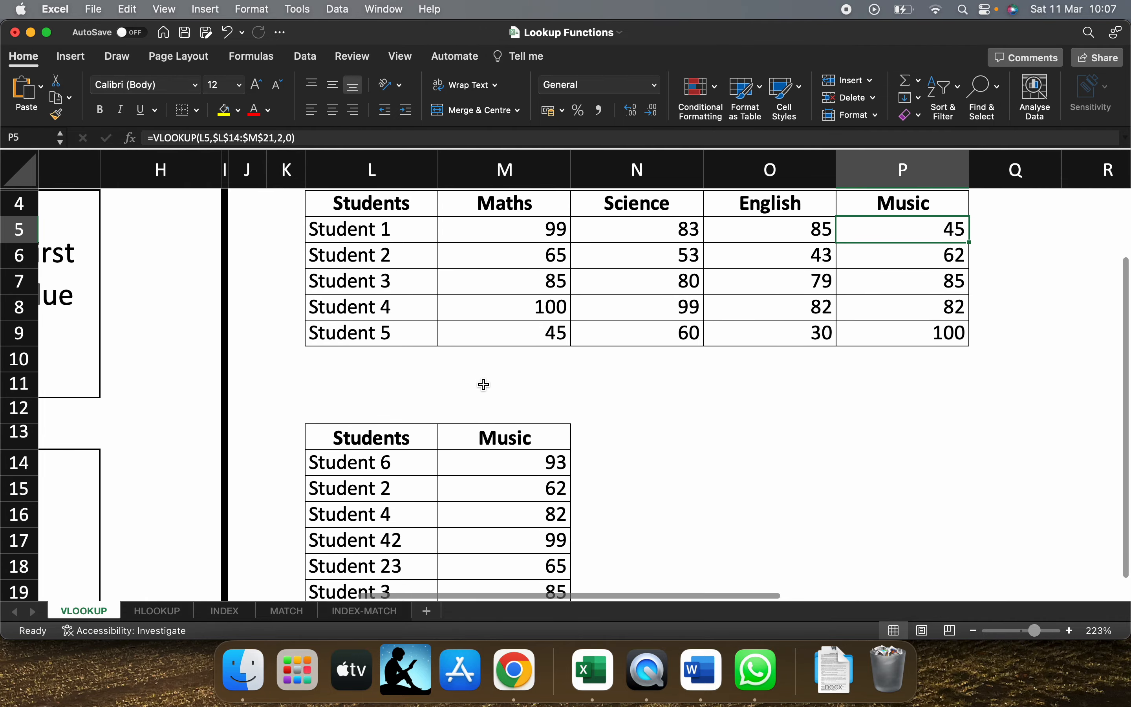
pyautogui.click(410, 233)
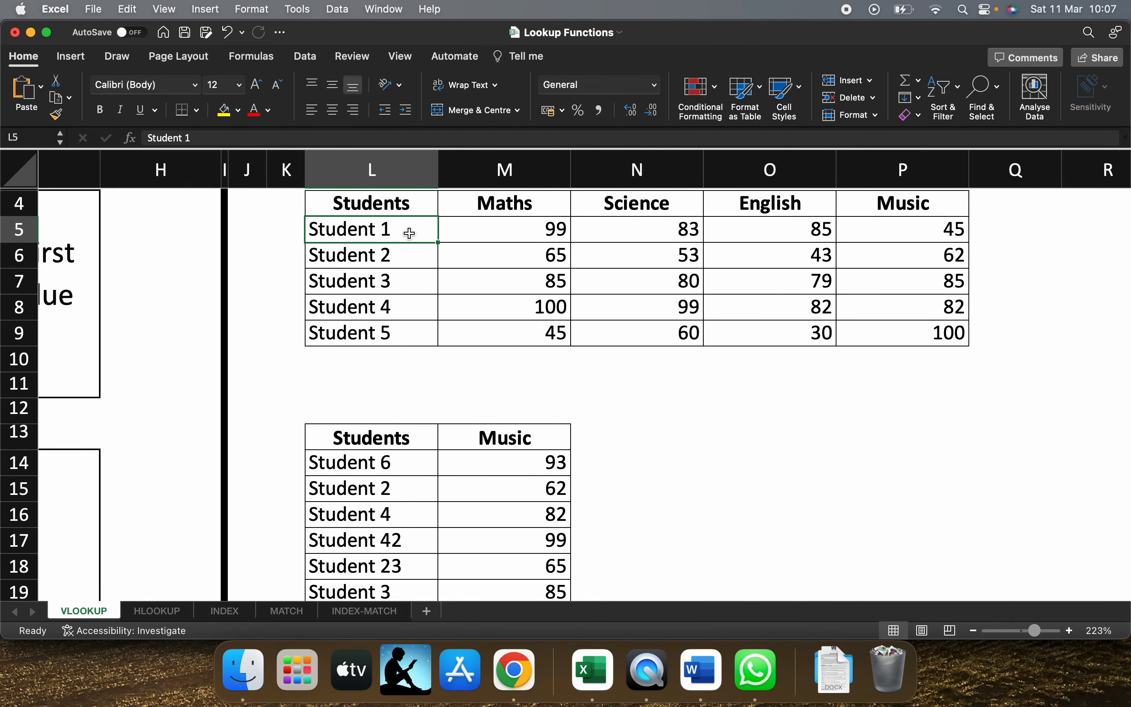
pyautogui.click(960, 239)
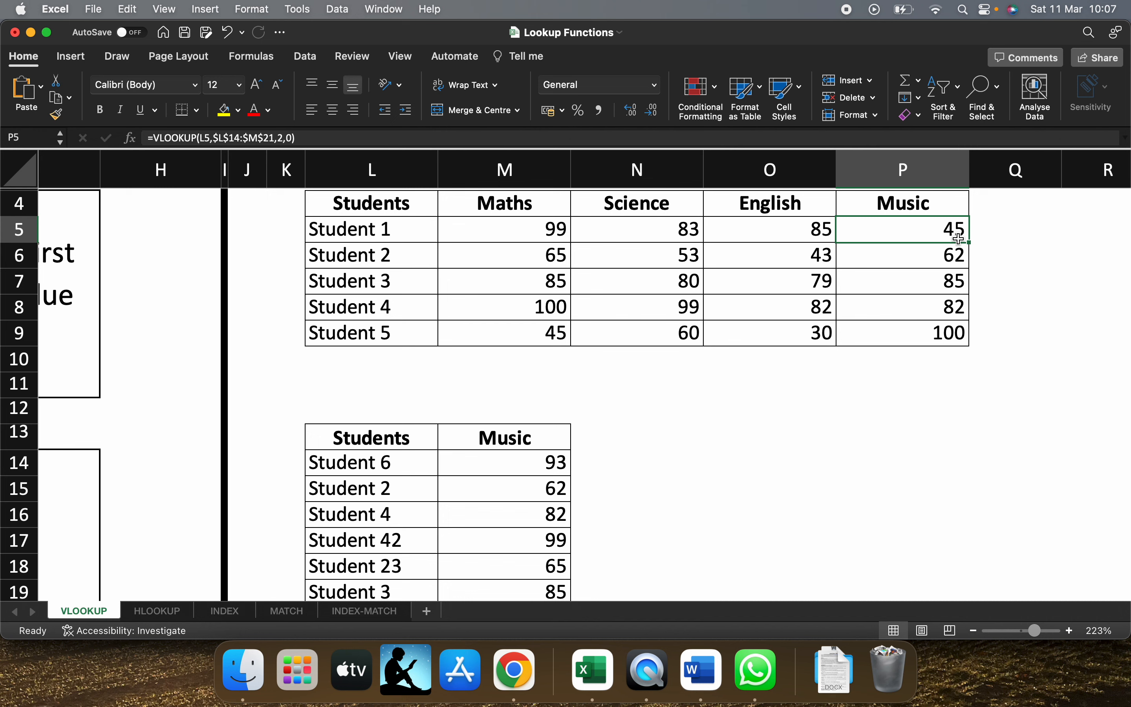
# Step: Start a VLOOKUP formula in cell O12 with Student 1's cell L5 as the lookup value
pyautogui.click(756, 400)
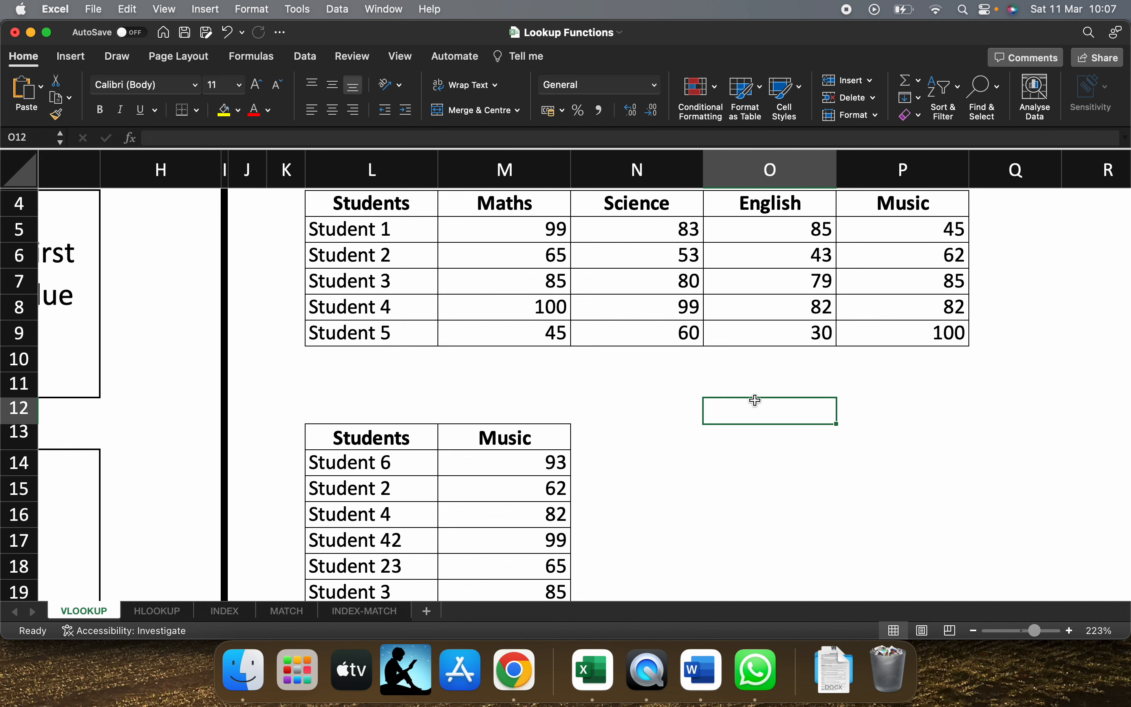
pyautogui.write('=v')
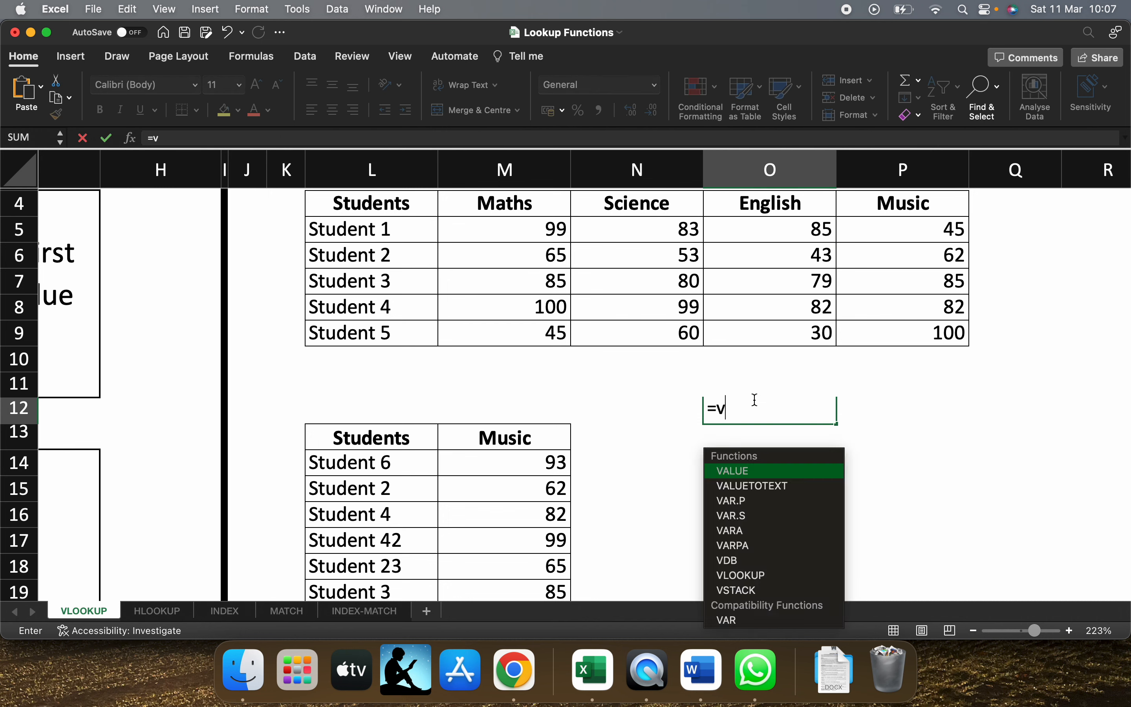
pyautogui.write('l')
pyautogui.press('Tab')
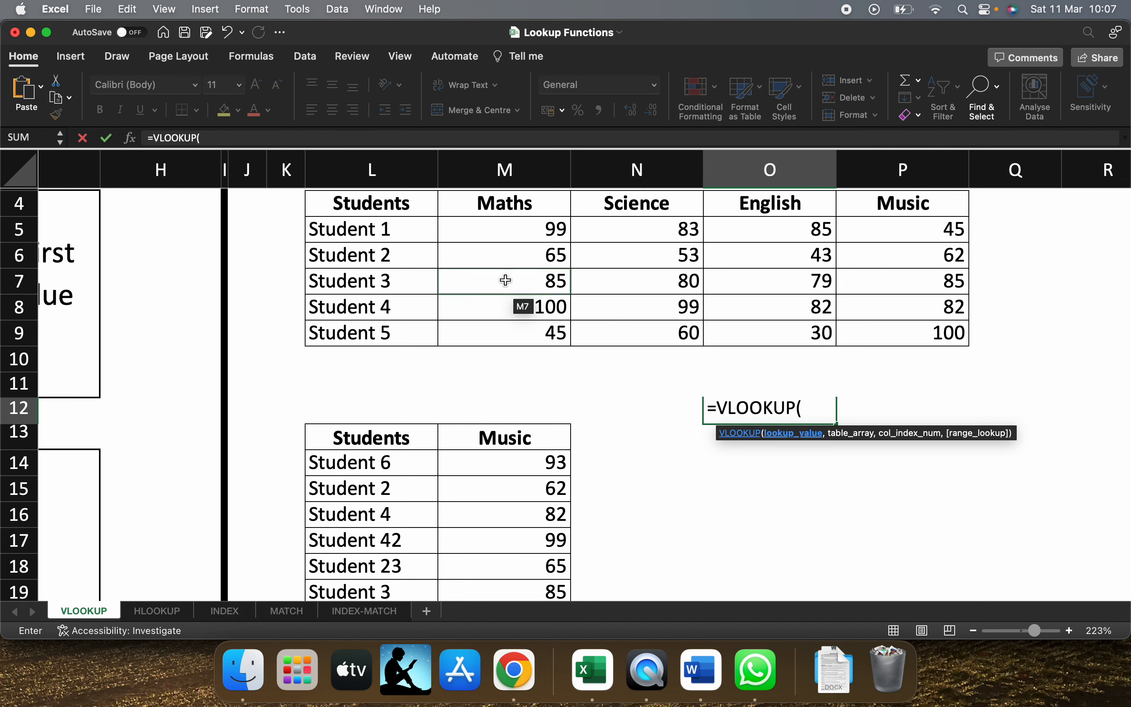
pyautogui.click(424, 231)
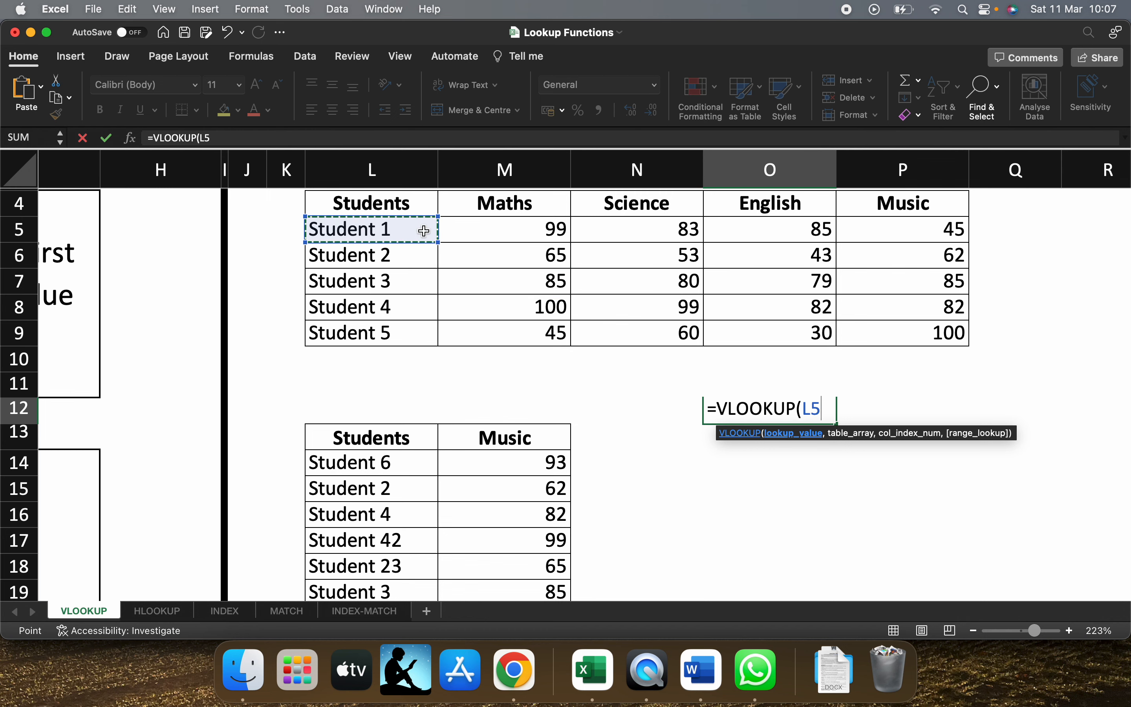
pyautogui.write(',')
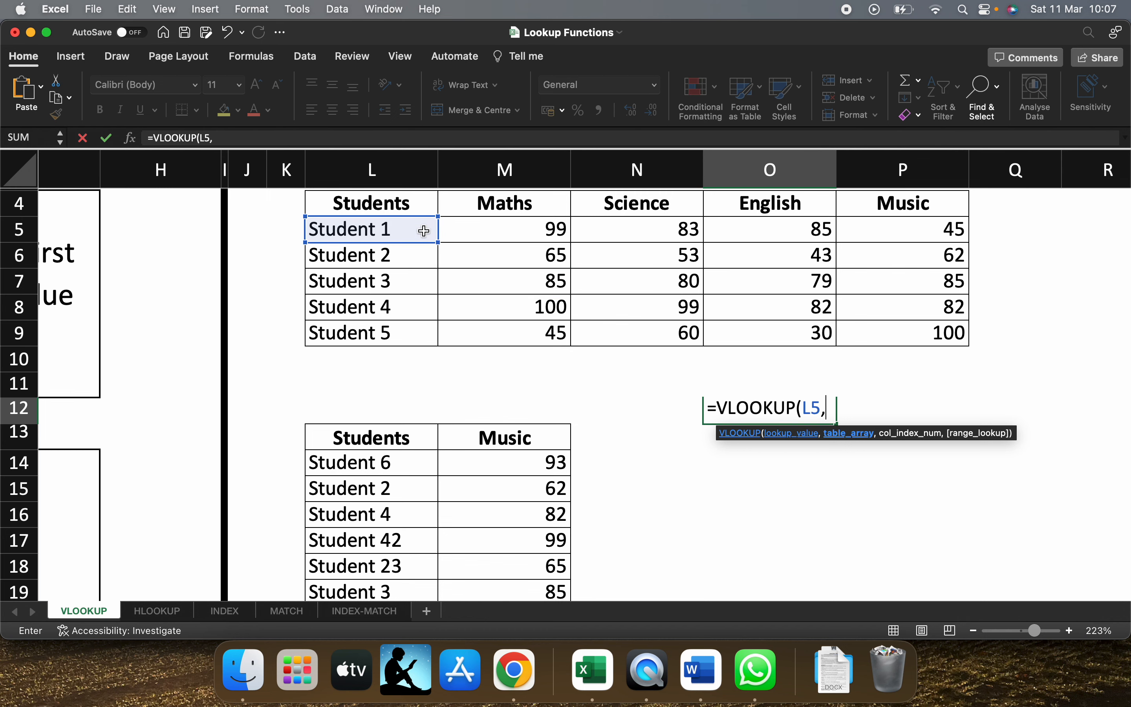
# Step: Check the VLOOKUP explanation on the sheet and the Students and Music table for the table array argument
pyautogui.scroll(-4, 424, 231)
pyautogui.hscroll(-10, 424, 231)
pyautogui.scroll(6, 423, 231)
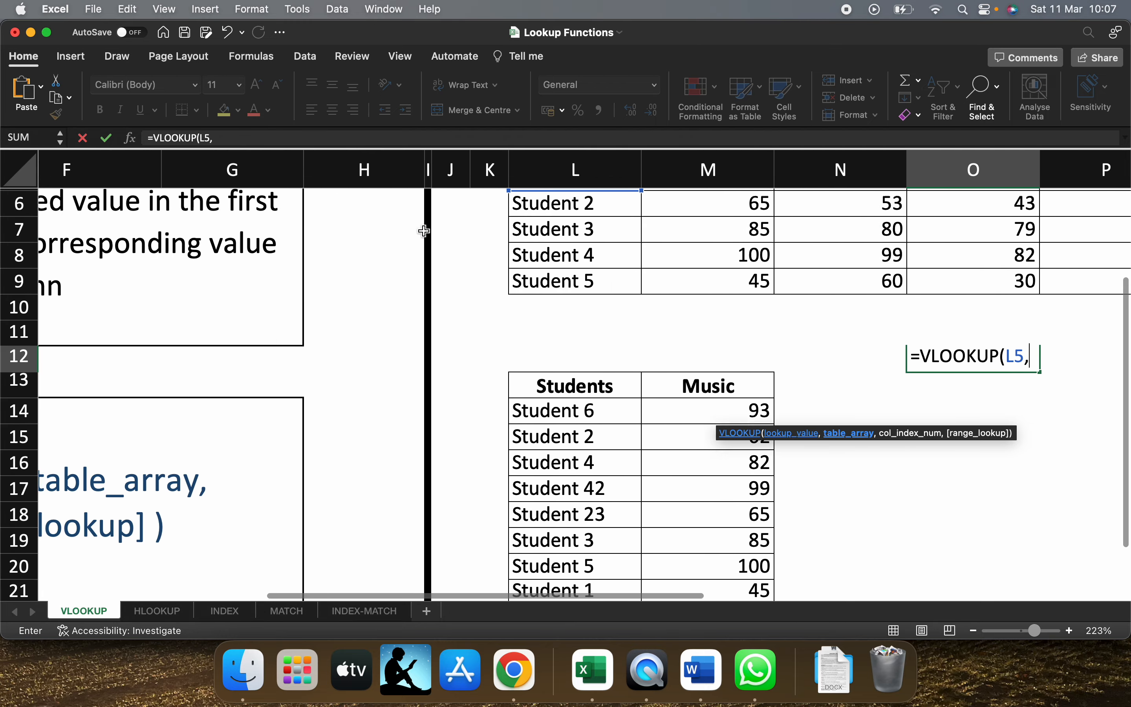
pyautogui.hscroll(-4, 424, 231)
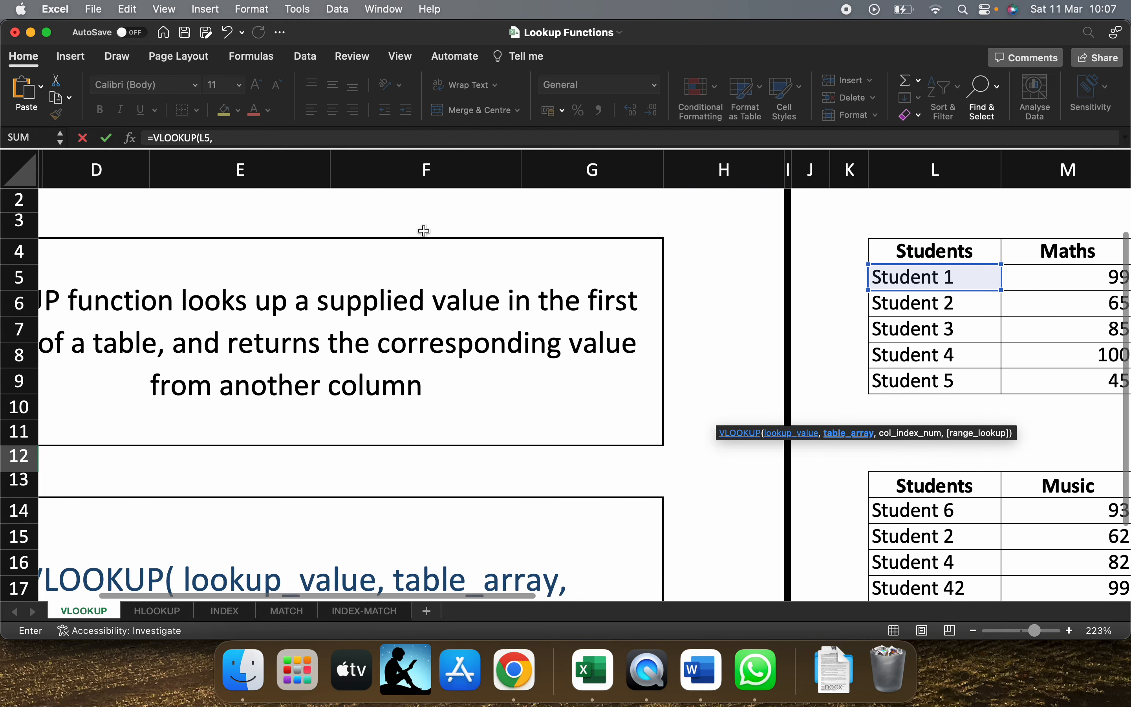
pyautogui.scroll(1, 423, 231)
pyautogui.scroll(-2, 424, 231)
pyautogui.hscroll(6, 423, 231)
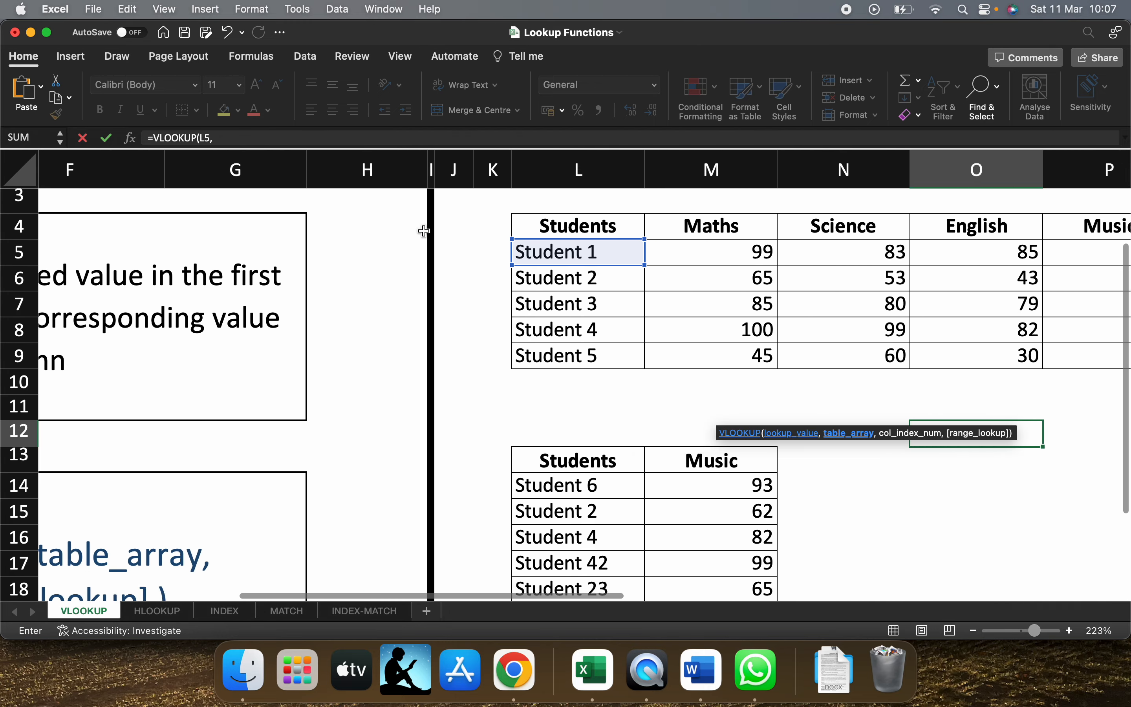
pyautogui.scroll(-2, 424, 231)
pyautogui.scroll(-3, 424, 230)
pyautogui.hscroll(2, 424, 231)
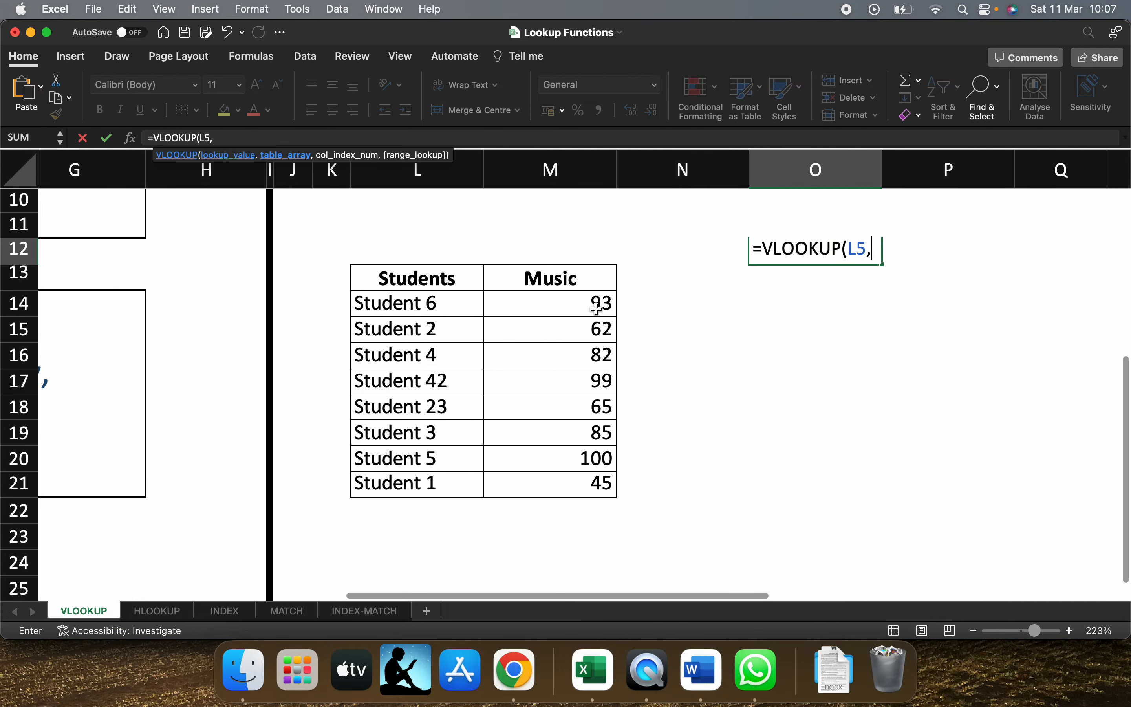
pyautogui.moveTo(624, 306); pyautogui.dragTo(448, 503)
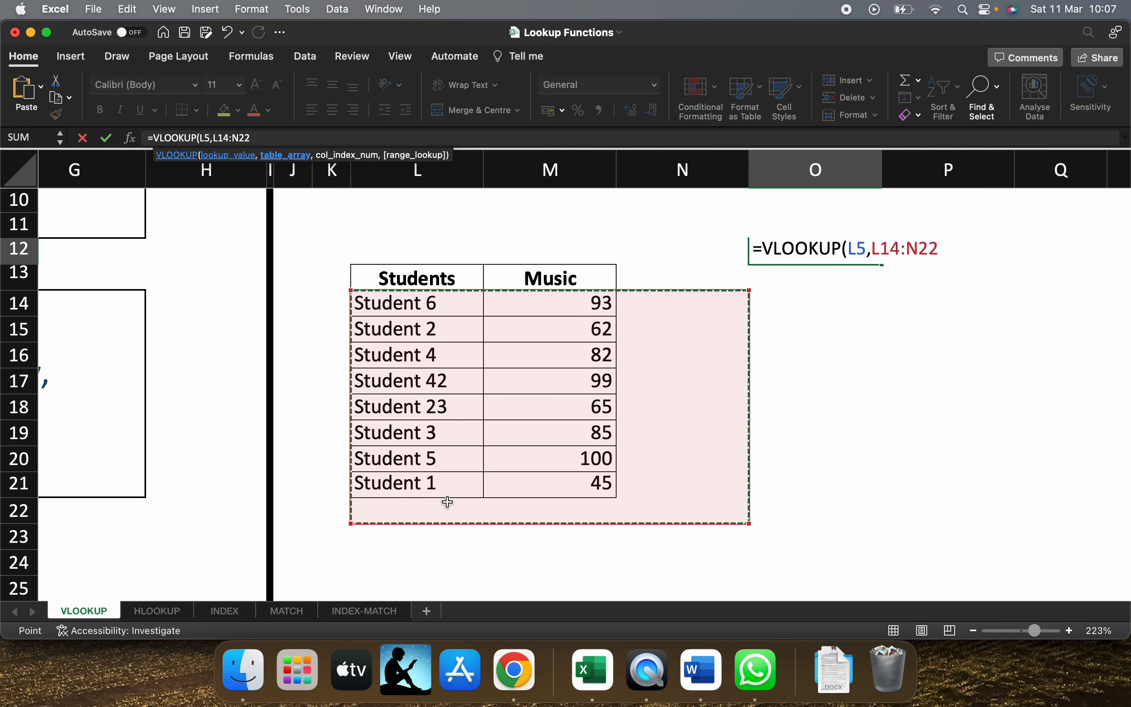
pyautogui.press('BackSpace')
pyautogui.press('BackSpace')
pyautogui.press('BackSpace')
pyautogui.press('BackSpace')
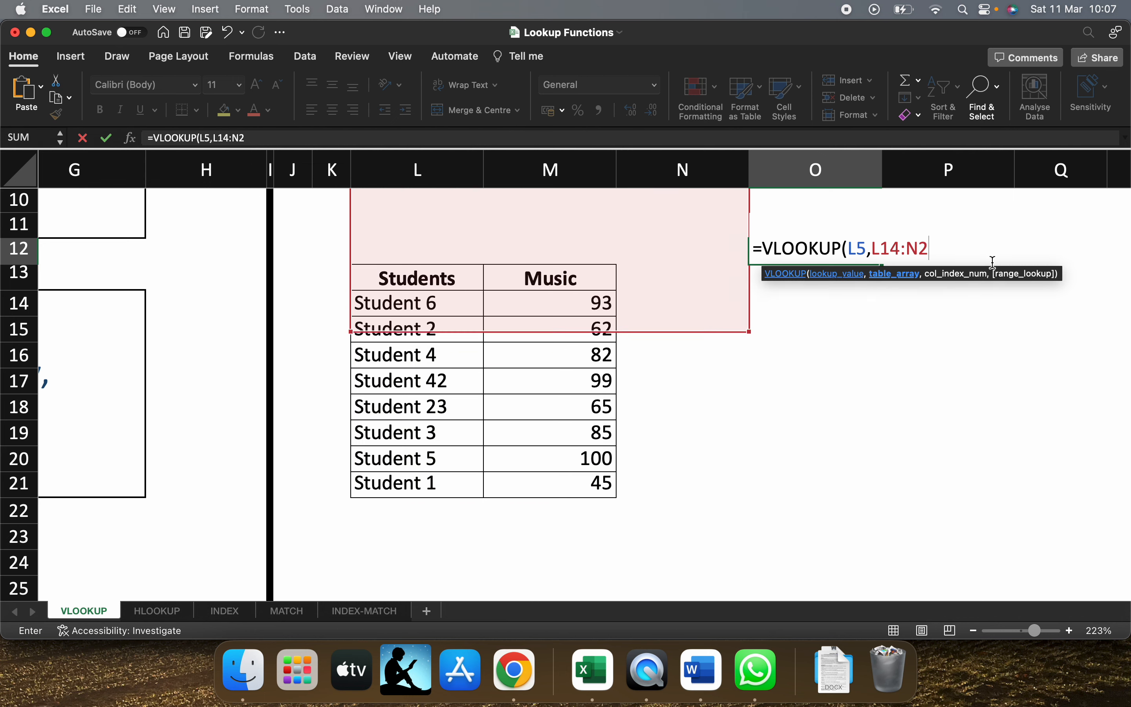
pyautogui.press('BackSpace')
pyautogui.press('BackSpace')
pyautogui.press('BackSpace')
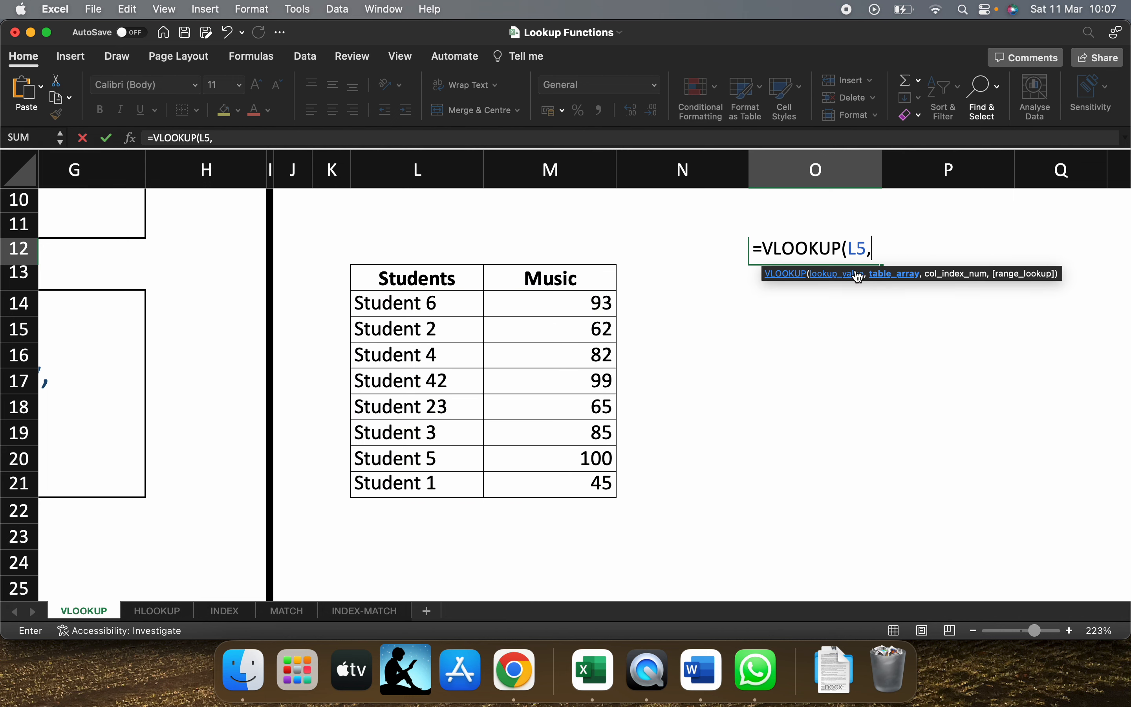
pyautogui.moveTo(591, 307); pyautogui.dragTo(447, 481)
pyautogui.press('BackSpace')
pyautogui.press('BackSpace')
pyautogui.press('BackSpace')
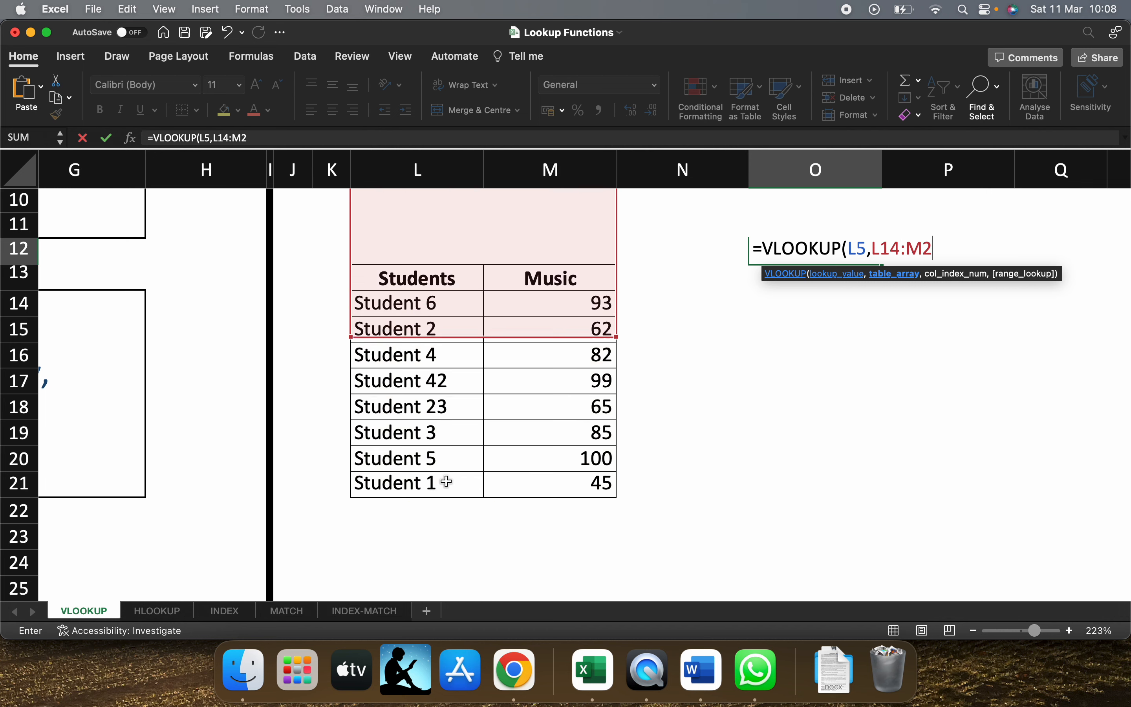
pyautogui.press('BackSpace')
pyautogui.press('BackSpace')
pyautogui.press('BackSpace')
pyautogui.press('BackSpace')
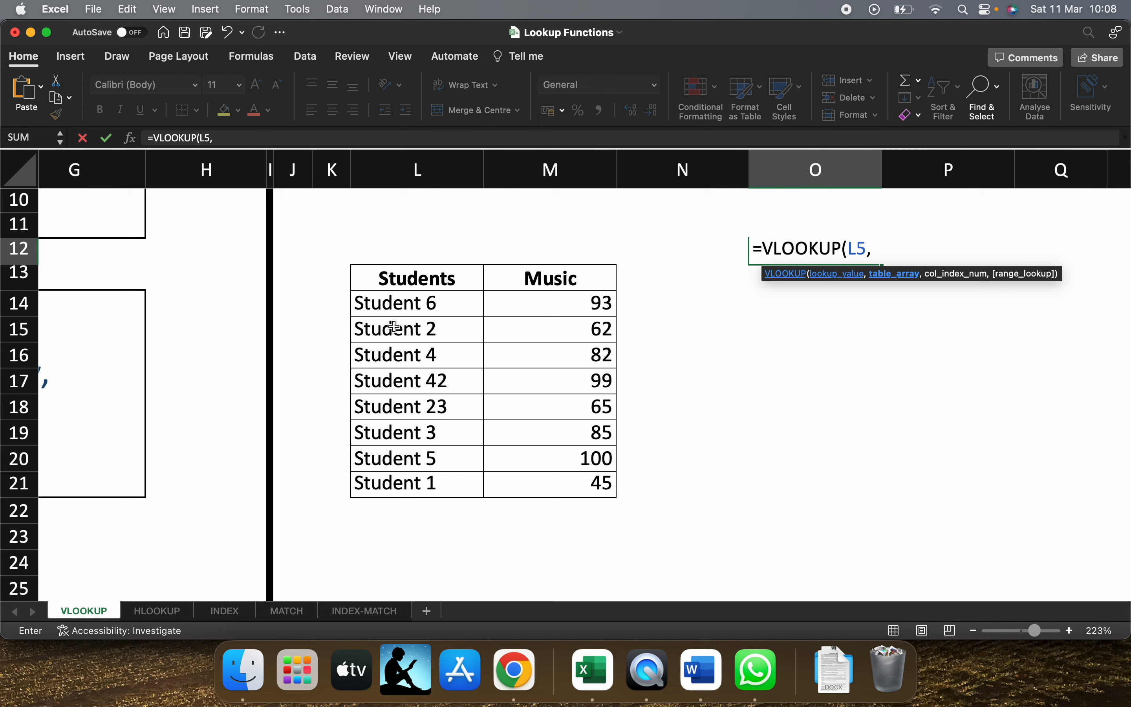
pyautogui.moveTo(297, 300); pyautogui.dragTo(594, 485)
pyautogui.press('BackSpace')
pyautogui.press('BackSpace')
pyautogui.press('BackSpace')
pyautogui.press('BackSpace')
pyautogui.press('BackSpace')
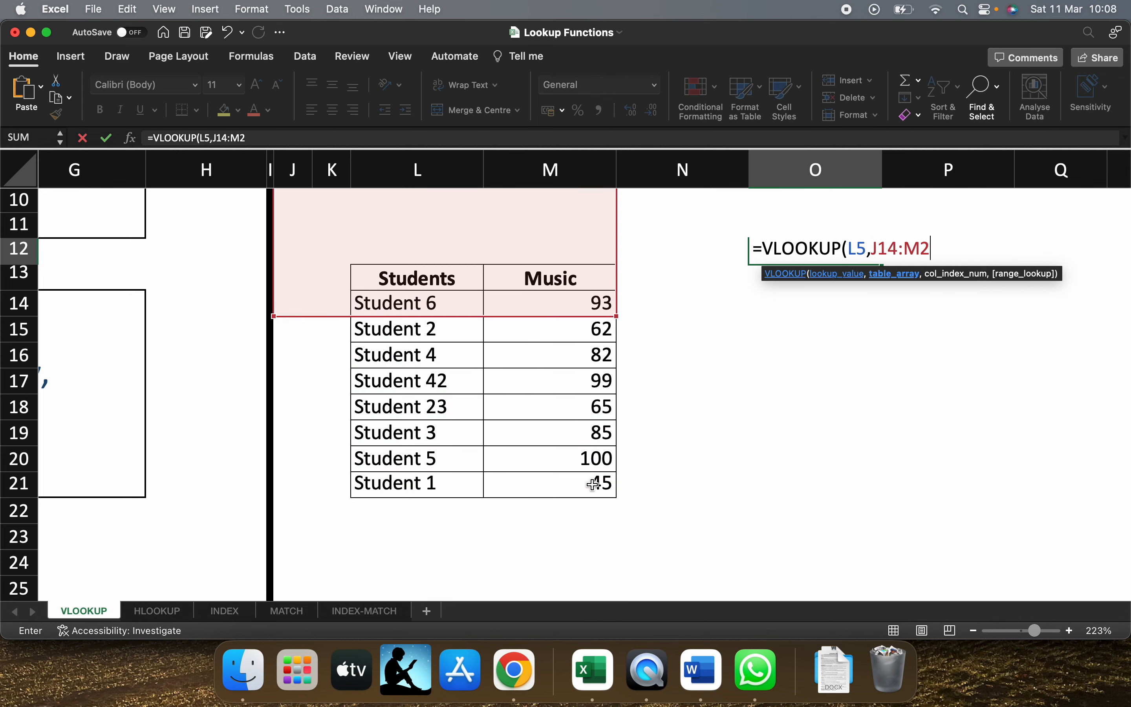
pyautogui.press('BackSpace')
pyautogui.press('BackSpace')
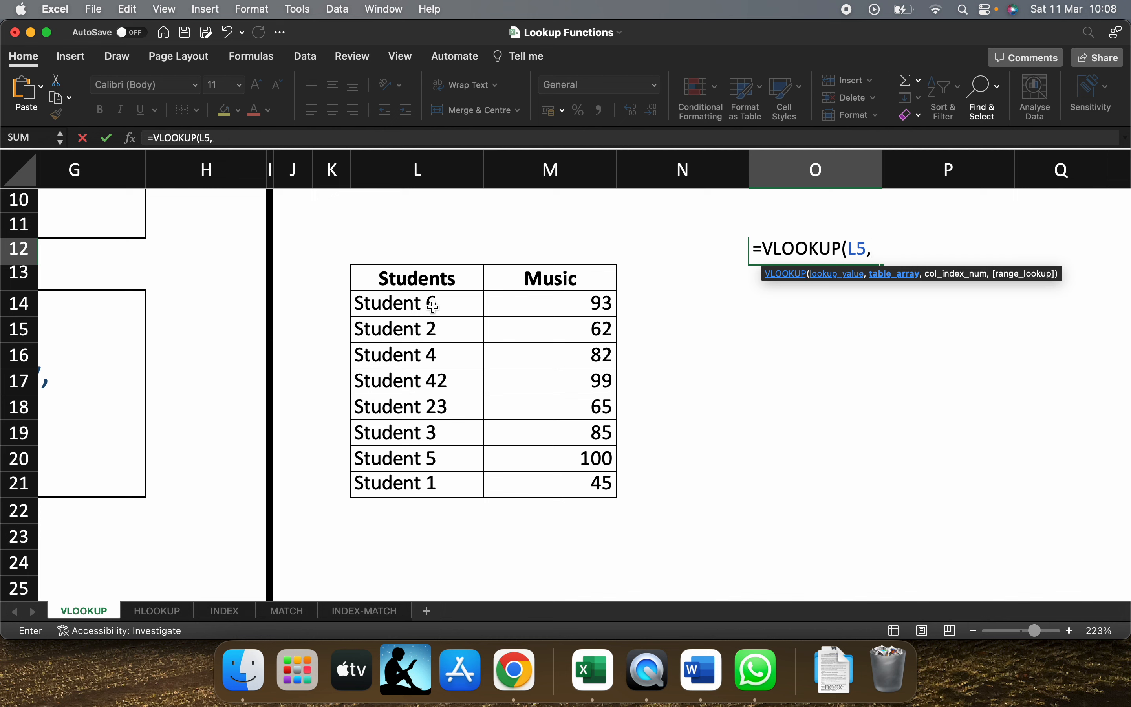
# Step: Set the table array of the VLOOKUP formula in O12 to the Students and Music data in L14:M21
pyautogui.moveTo(405, 305); pyautogui.dragTo(516, 491)
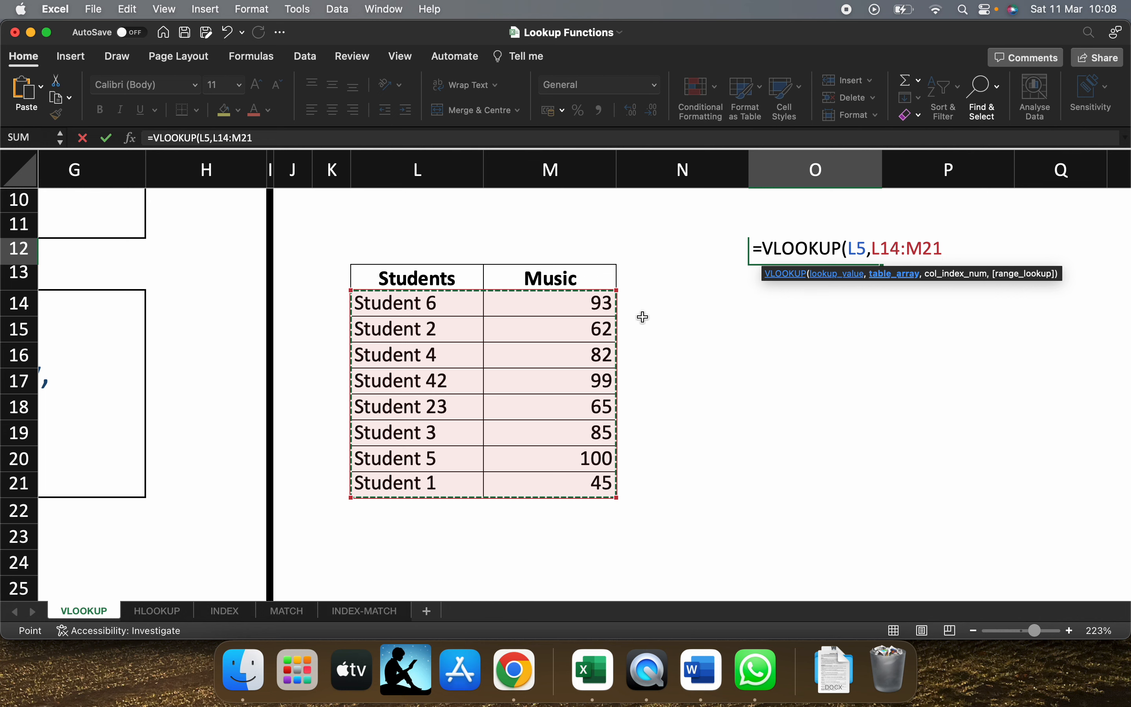
# Step: Keep L14:M21 as the table array and set the column index number of the VLOOKUP formula in O12 to 2
pyautogui.click(395, 307)
pyautogui.moveTo(455, 307); pyautogui.dragTo(581, 491)
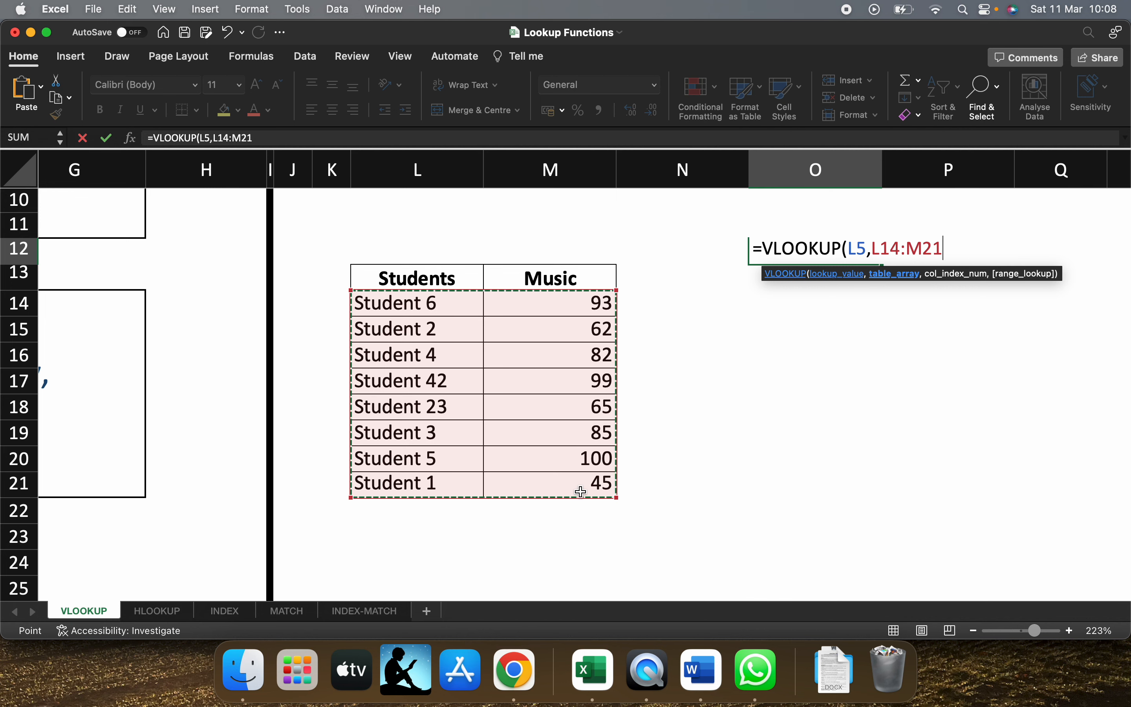
pyautogui.write(',')
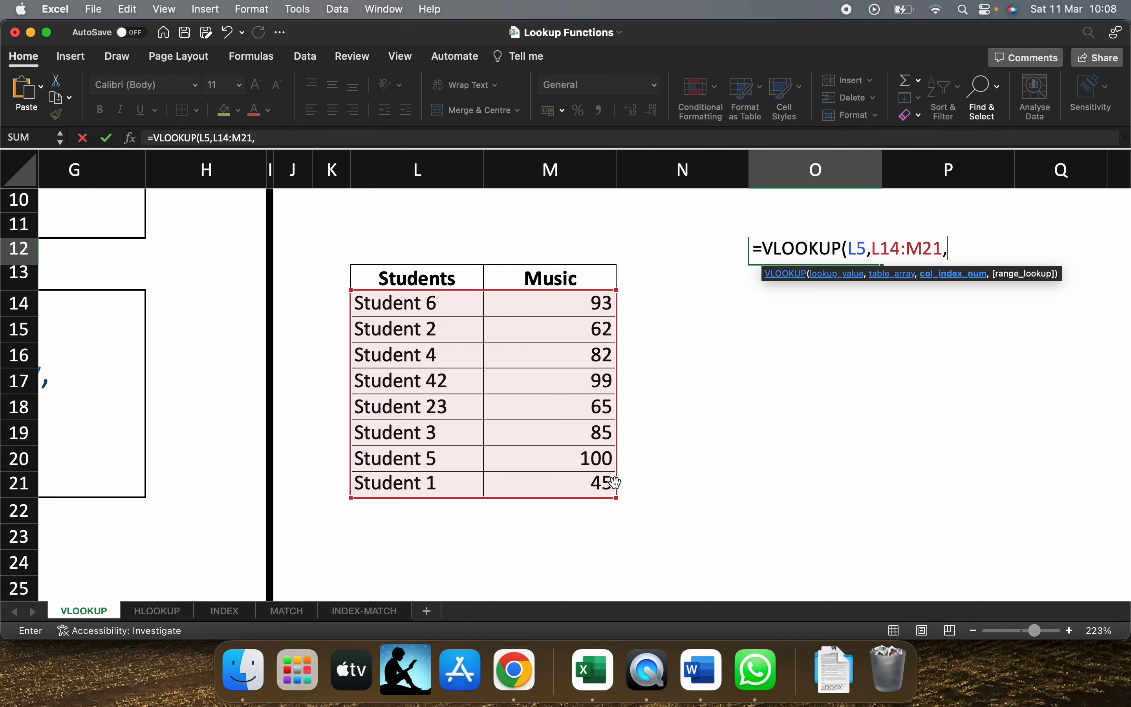
pyautogui.scroll(5, 540, 410)
pyautogui.scroll(-5, 539, 410)
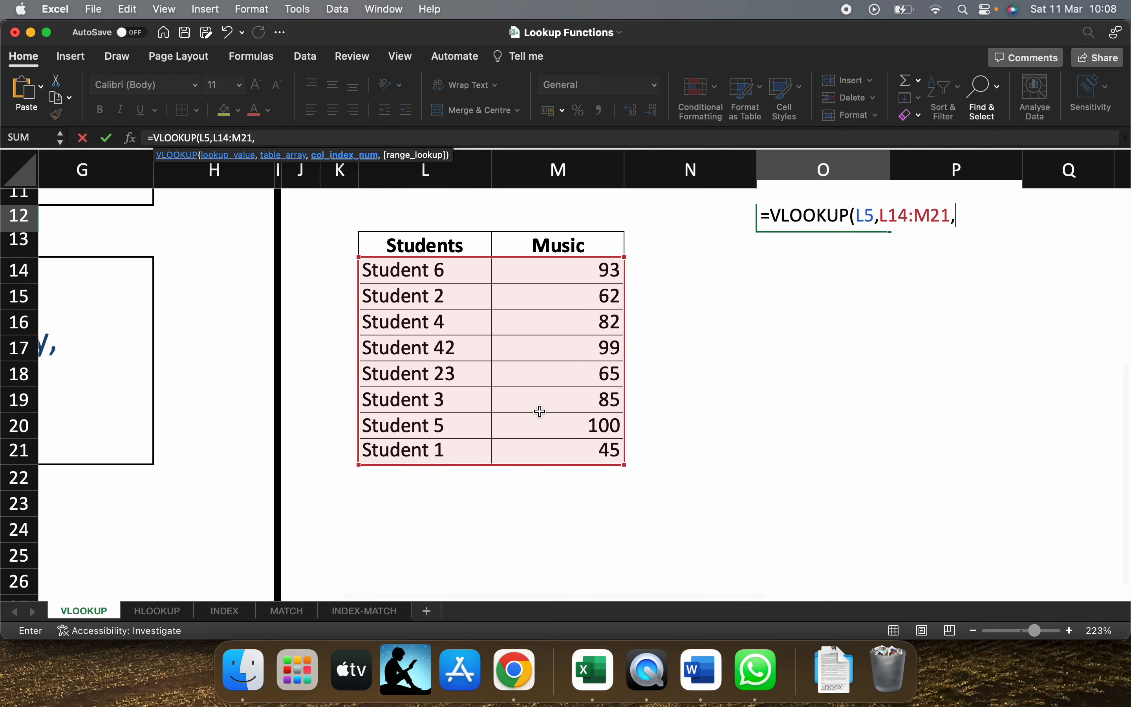
pyautogui.scroll(1, 541, 411)
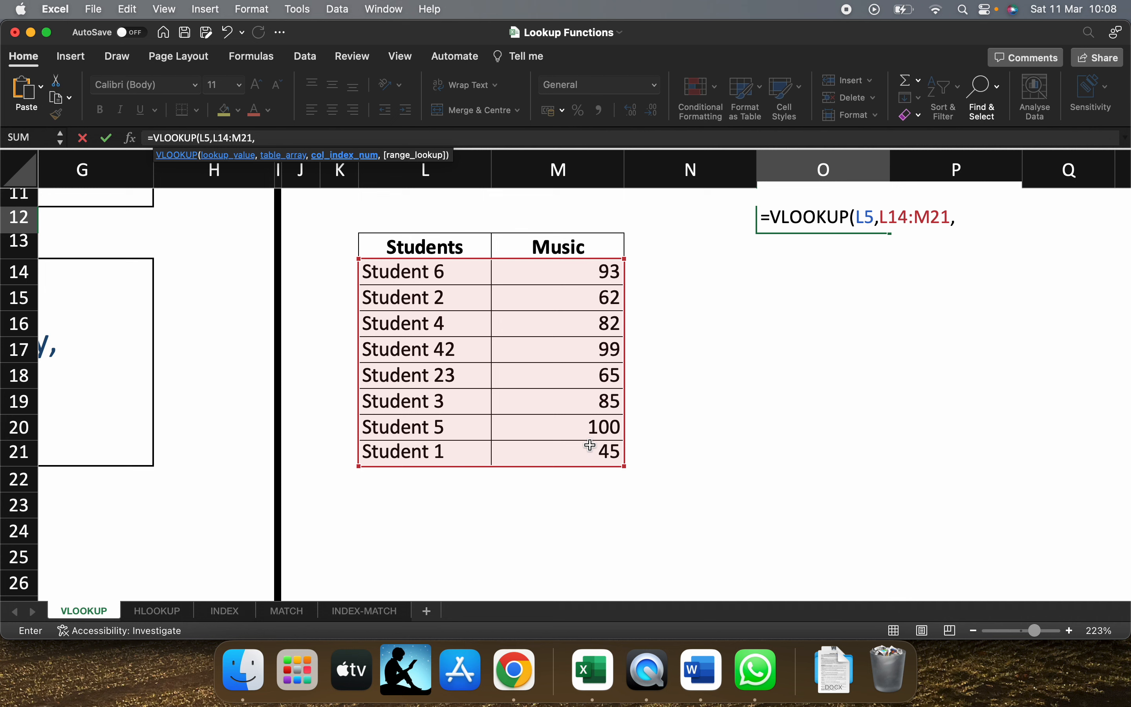
pyautogui.write('2')
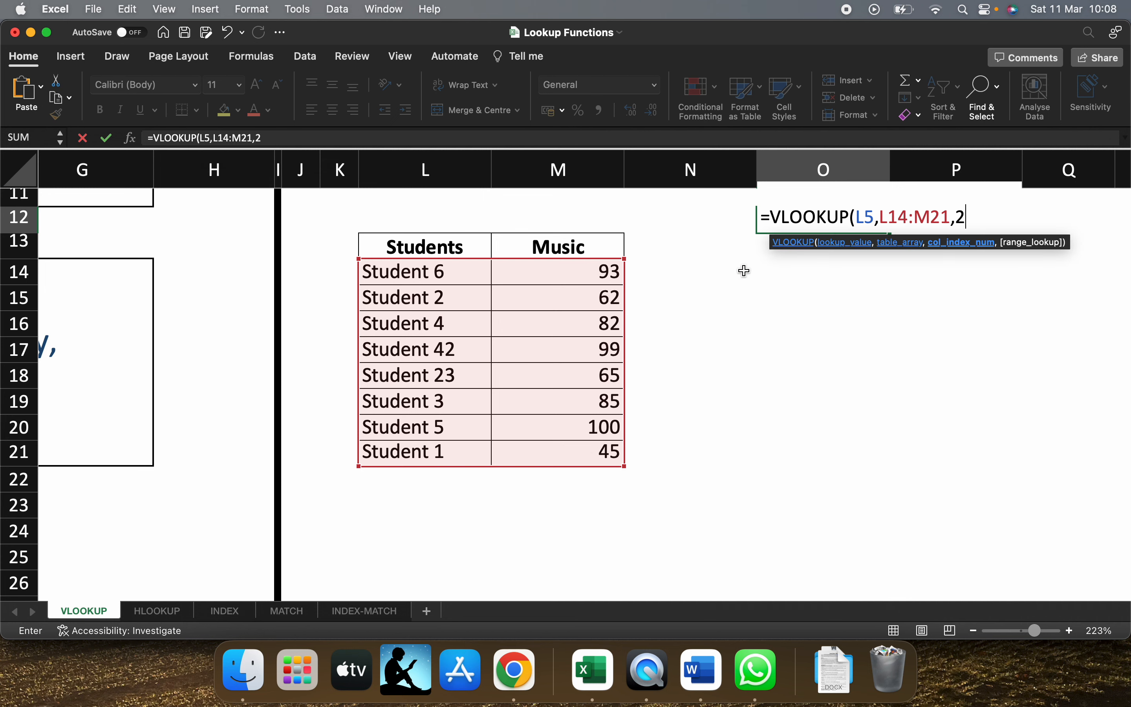
# Step: Set the range lookup argument to 0 for an exact match and enter the VLOOKUP formula in O12
pyautogui.write(',')
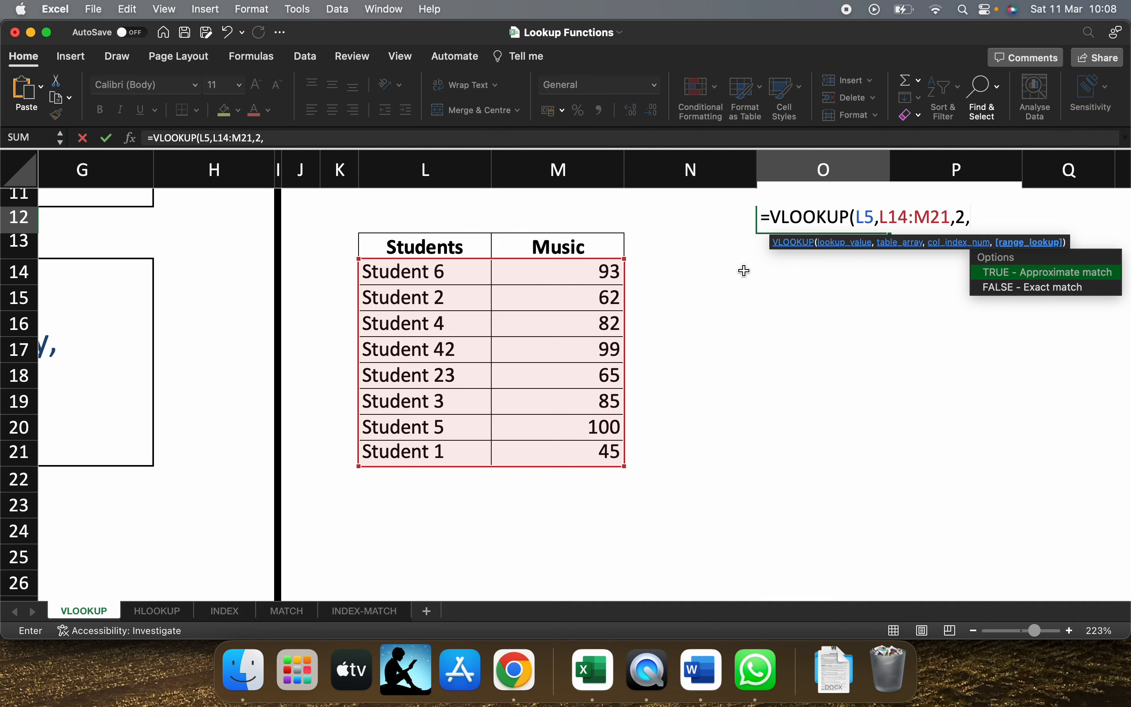
pyautogui.write('0')
pyautogui.press('Return')
pyautogui.write('\\')
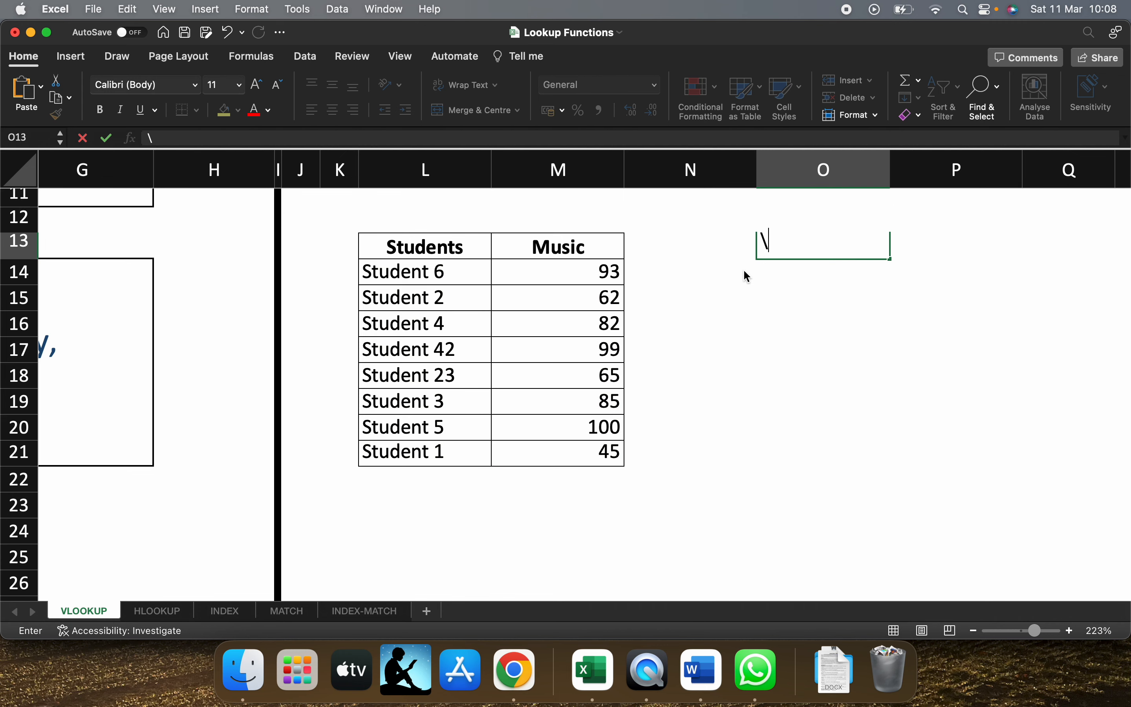
pyautogui.scroll(3, 743, 271)
pyautogui.press('BackSpace')
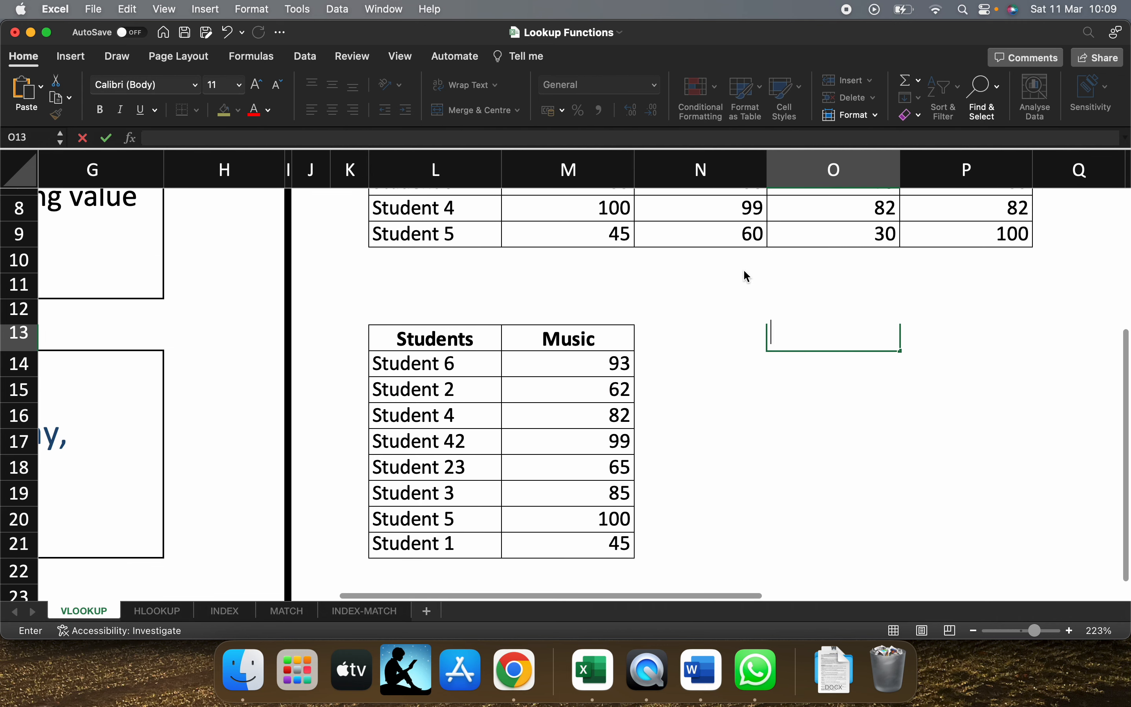
pyautogui.press('super+z')
pyautogui.press('super+z')
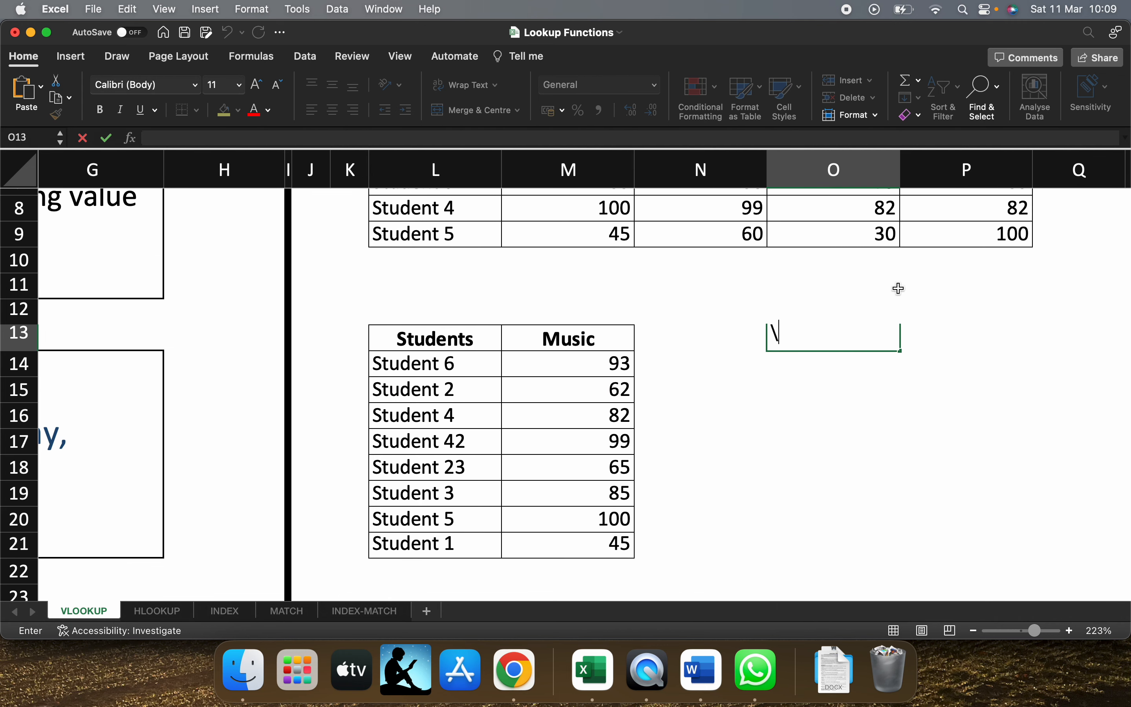
pyautogui.doubleClick(845, 303)
pyautogui.press('BackSpace')
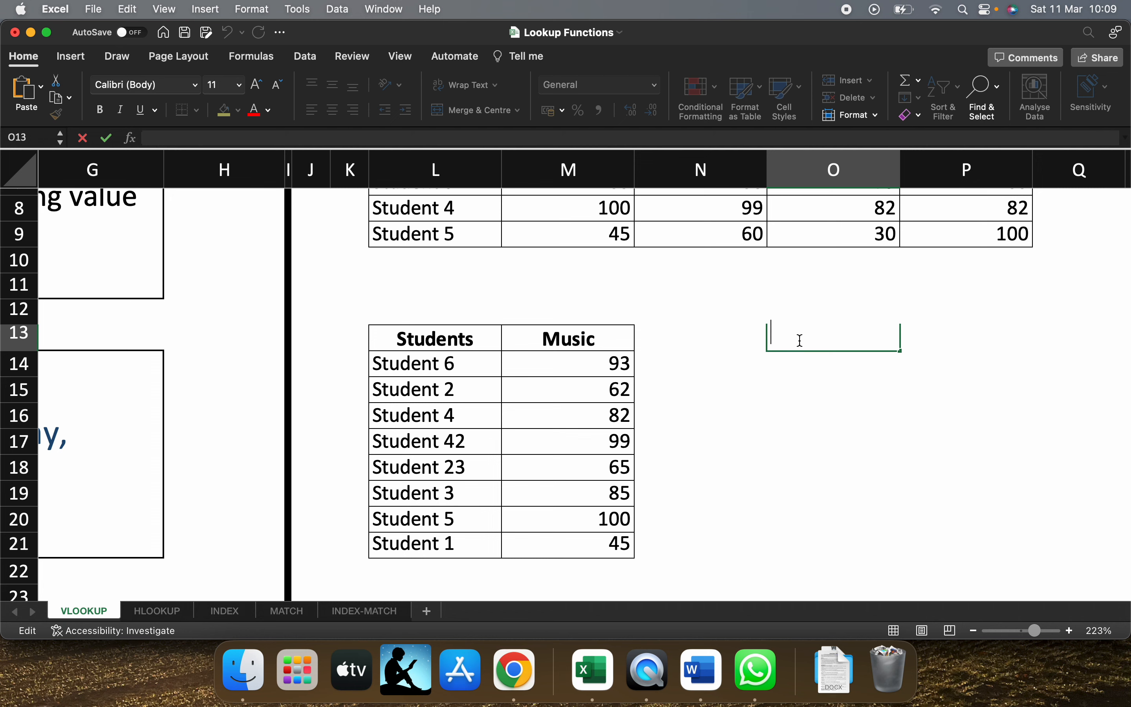
pyautogui.click(798, 290)
# Step: Review the VLOOKUP formula in O12 and compare its result with Student 1's Music mark in M21
pyautogui.click(852, 307)
pyautogui.doubleClick(851, 308)
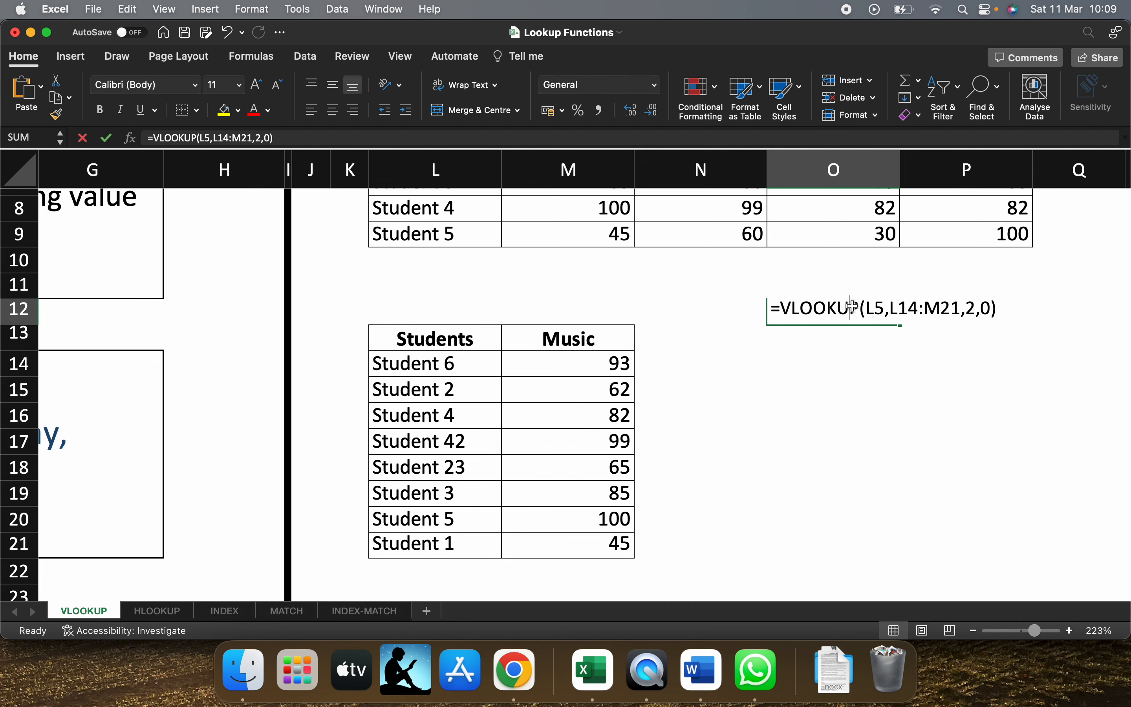
pyautogui.press('Escape')
pyautogui.doubleClick(853, 312)
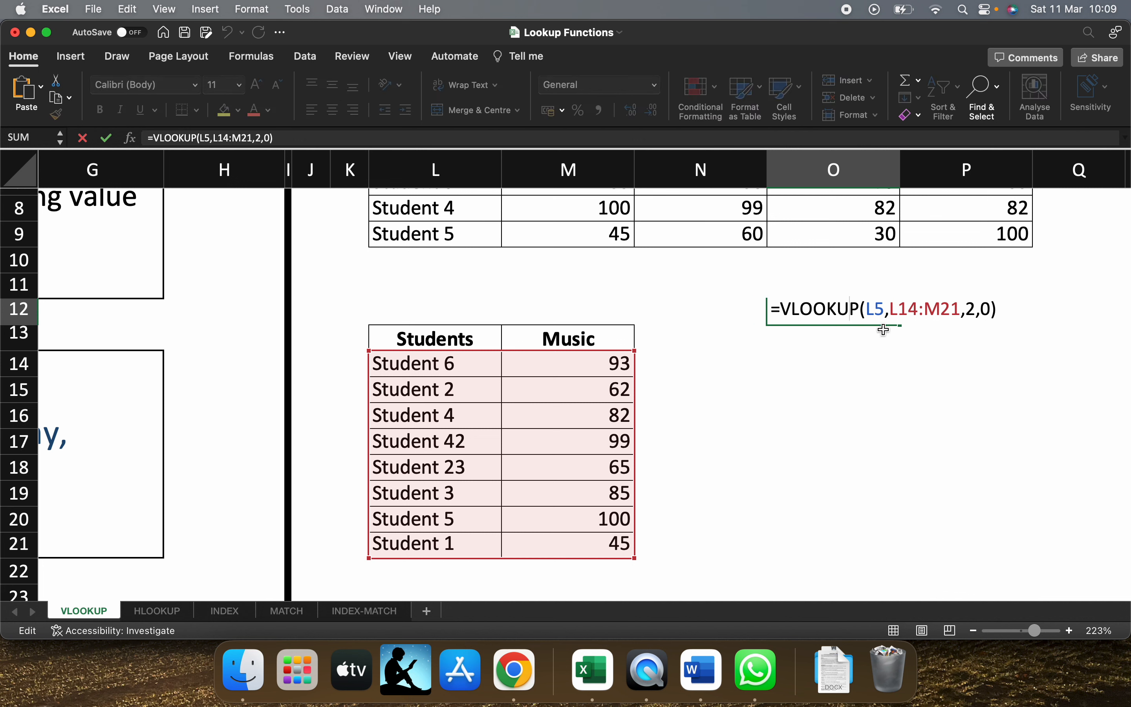
pyautogui.press('Return')
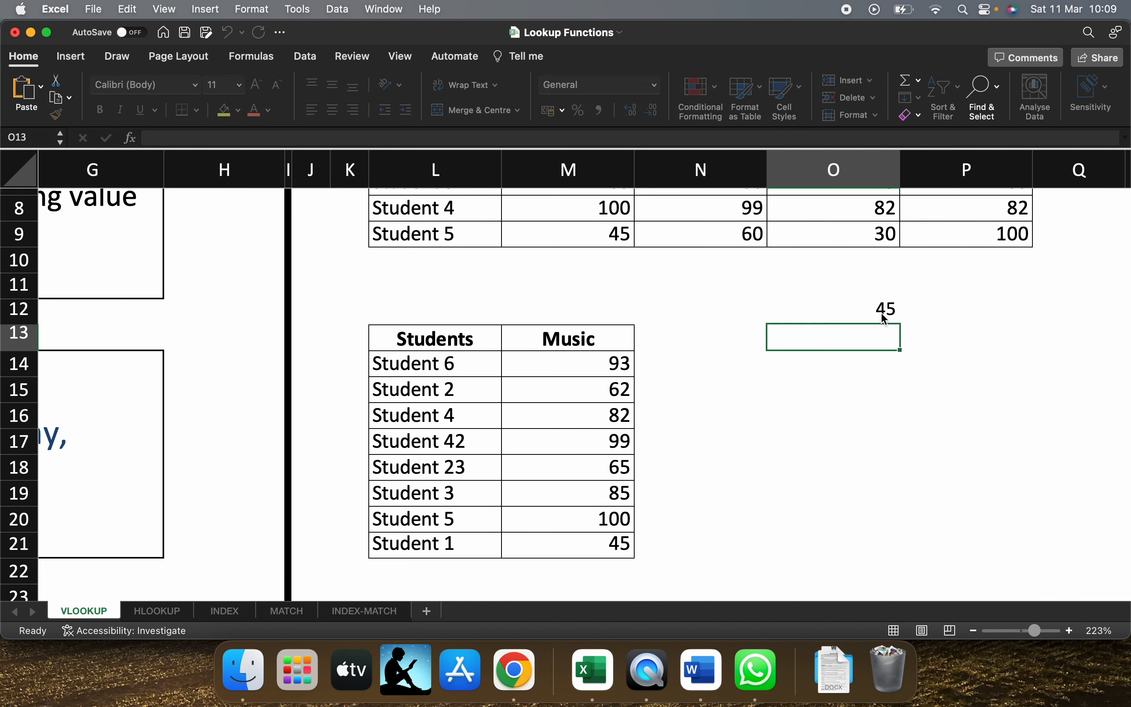
pyautogui.scroll(1, 733, 391)
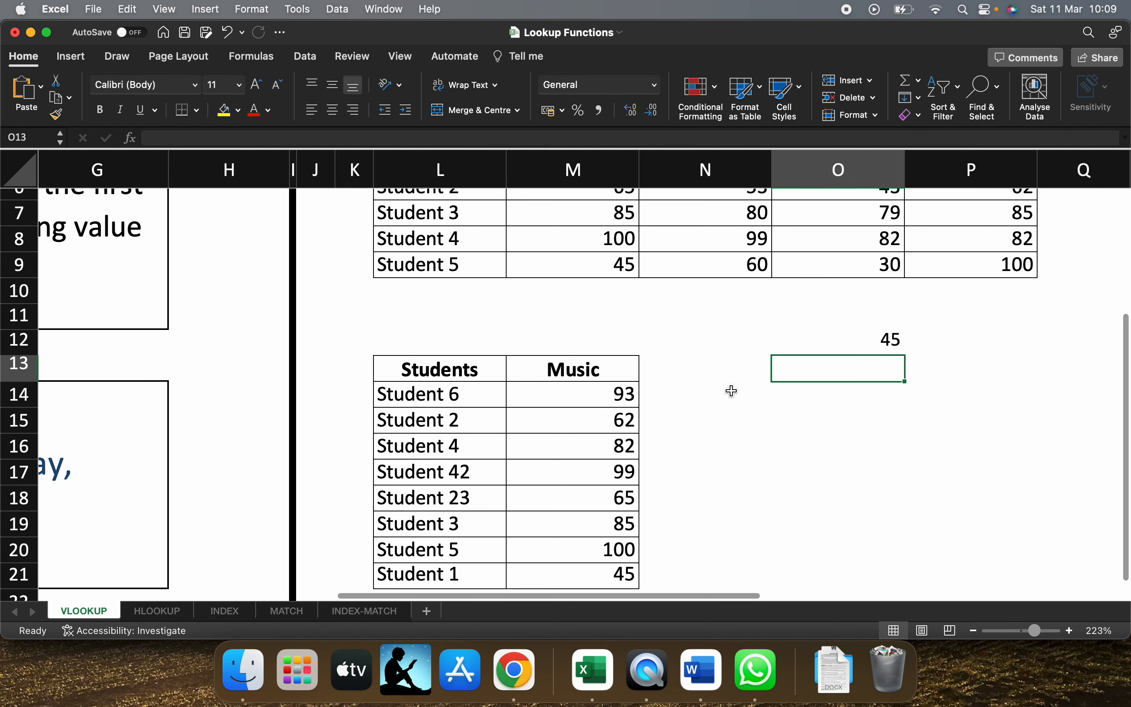
pyautogui.click(583, 579)
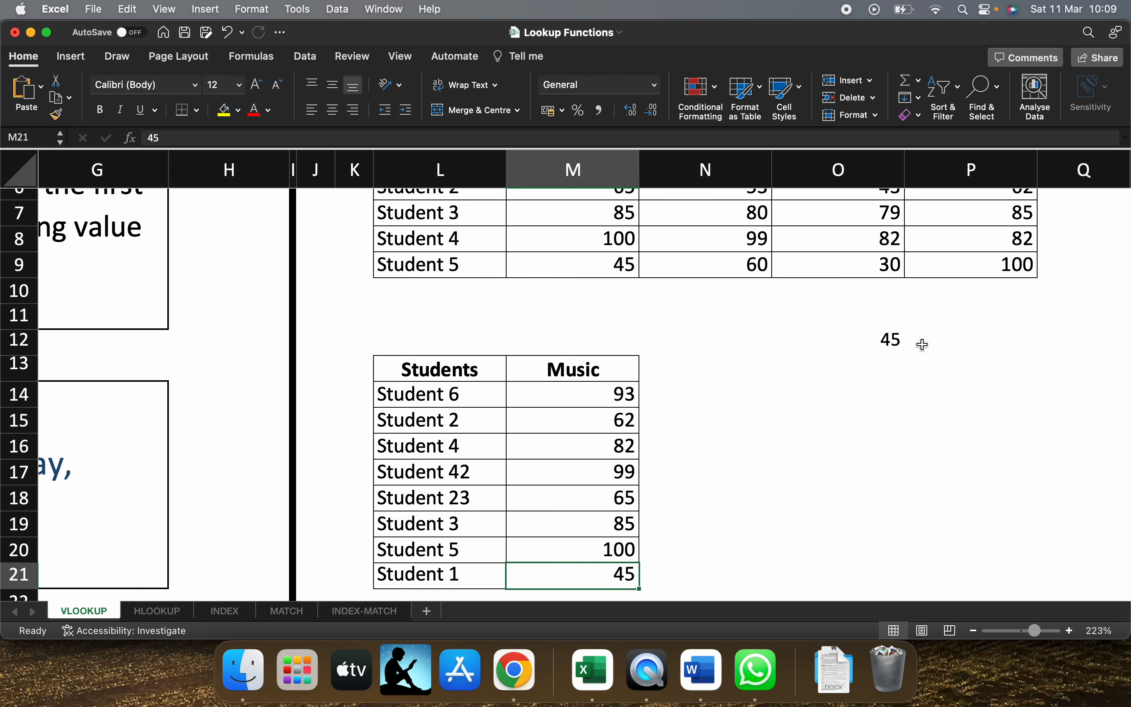
pyautogui.click(898, 339)
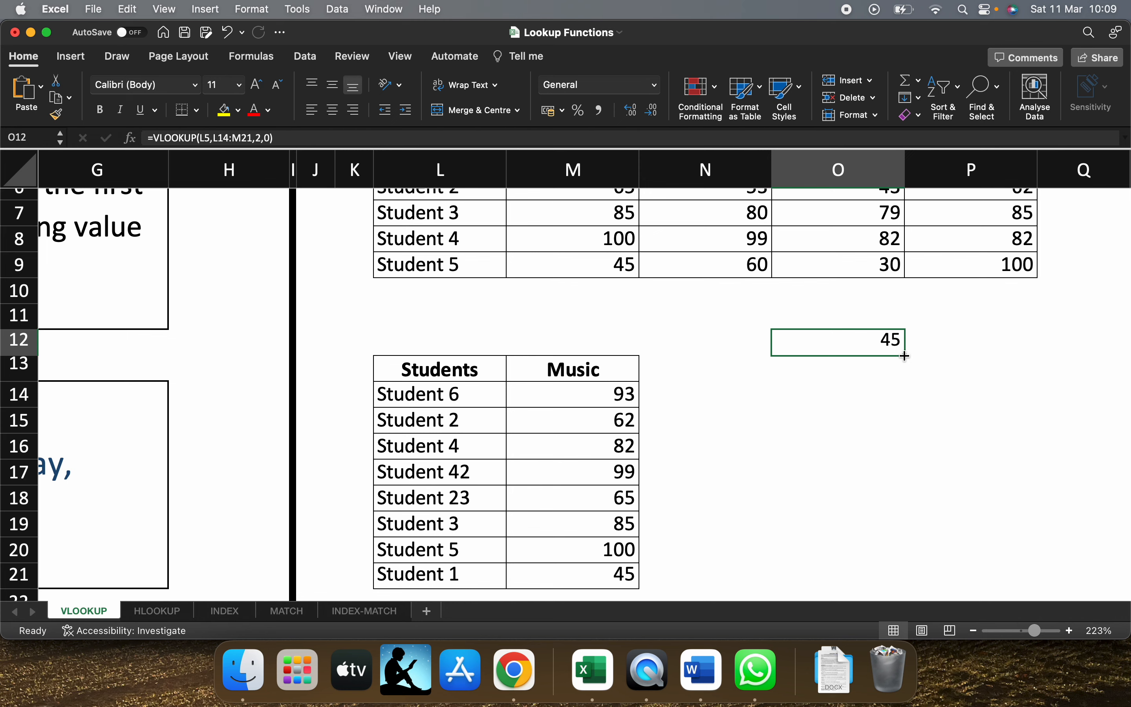
pyautogui.scroll(1, 904, 356)
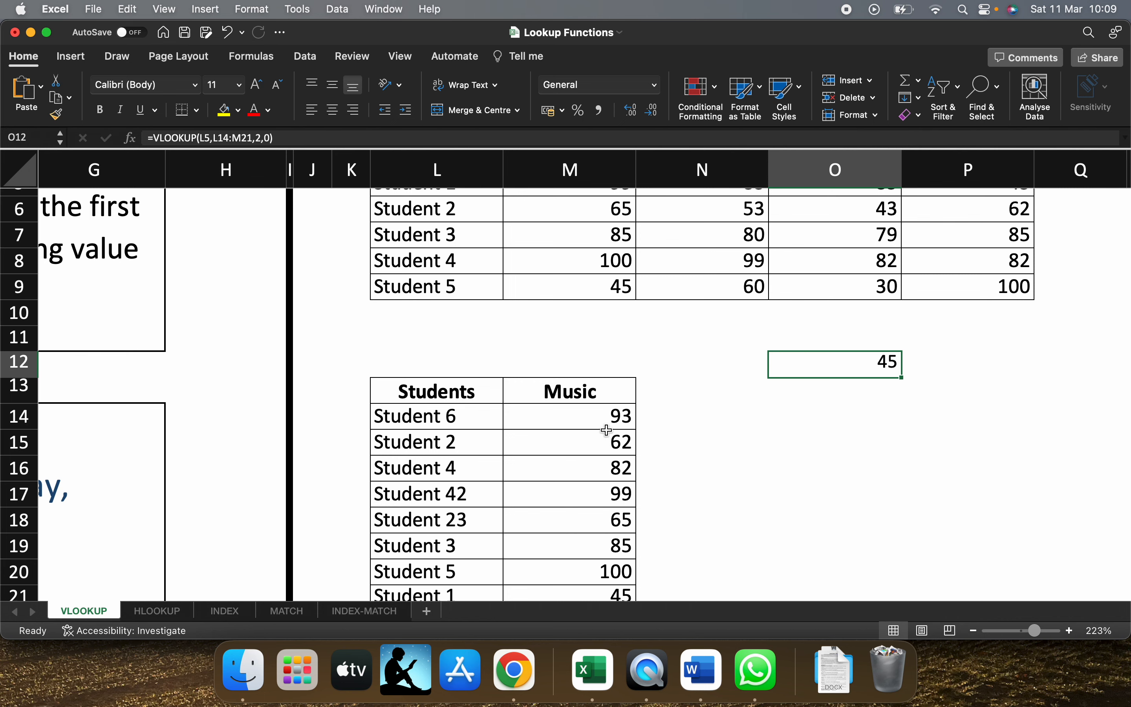
# Step: View the HLOOKUP sheet and compare its description and syntax with those on the VLOOKUP sheet
pyautogui.click(167, 614)
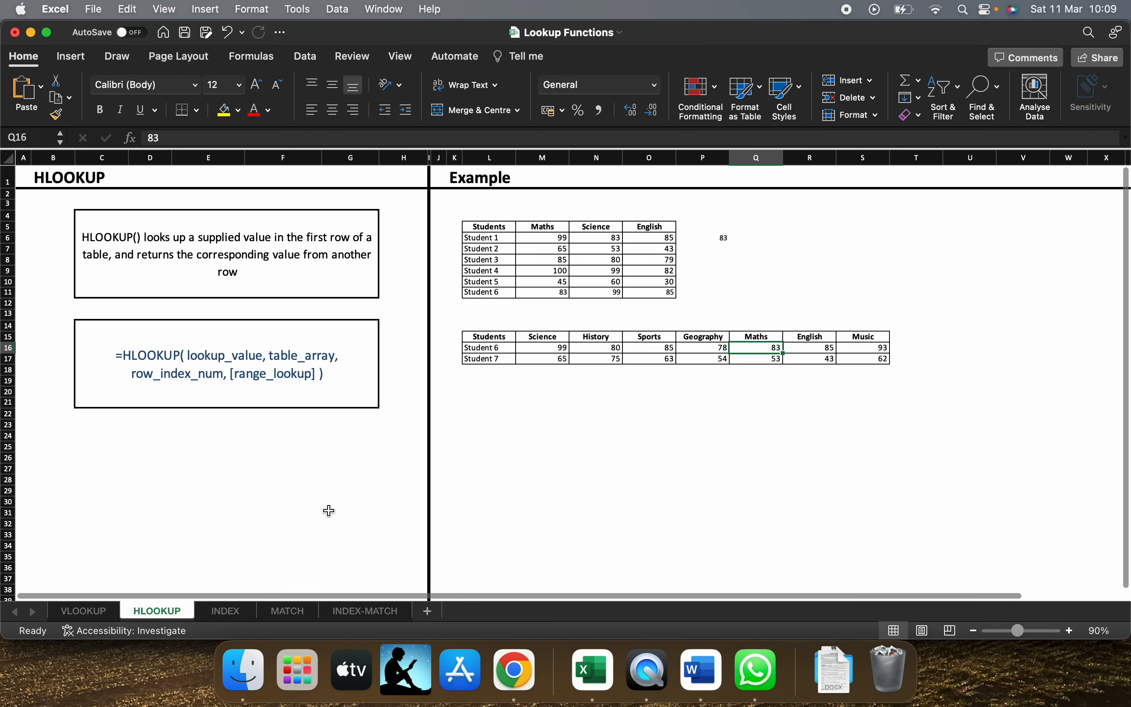
pyautogui.scroll(5, 330, 511)
pyautogui.scroll(10, 330, 510)
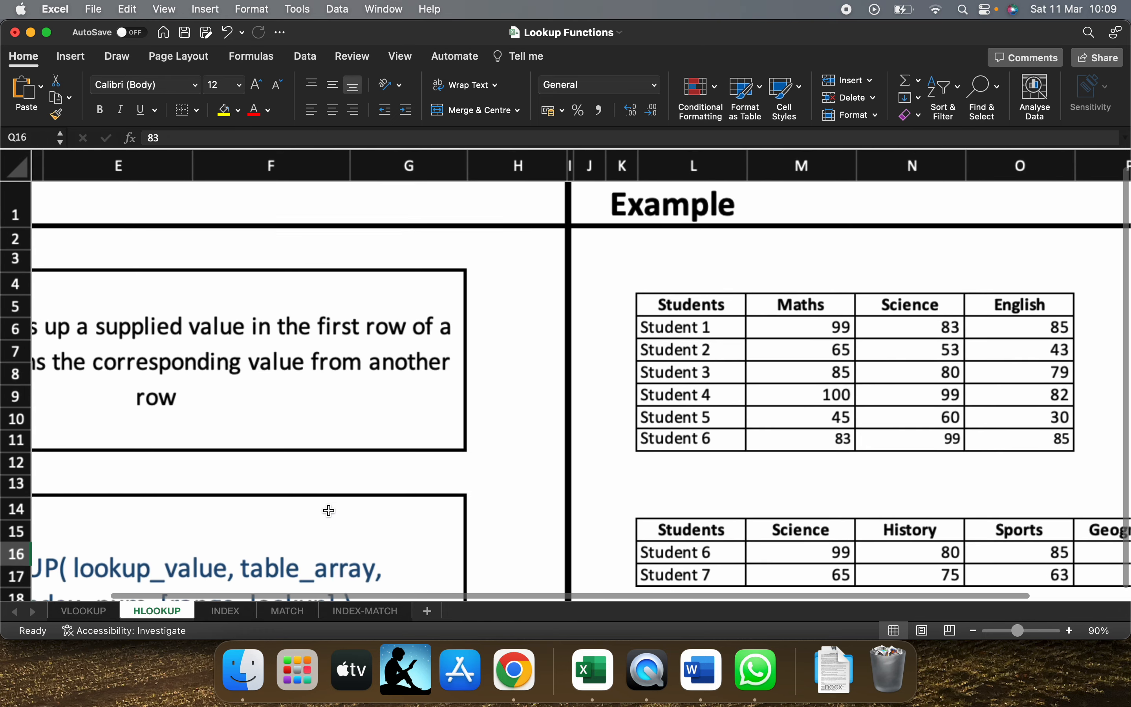
pyautogui.hscroll(-4, 329, 510)
pyautogui.hscroll(-2, 328, 509)
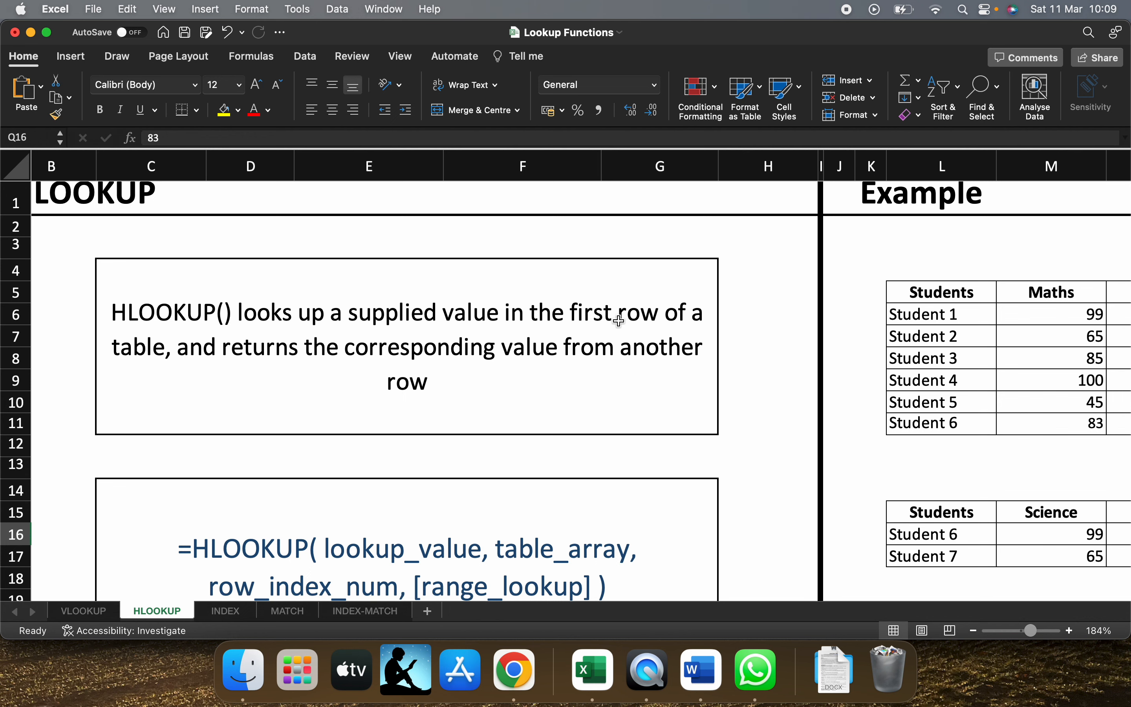
pyautogui.click(84, 610)
pyautogui.hscroll(-4, 541, 444)
pyautogui.hscroll(-2, 543, 444)
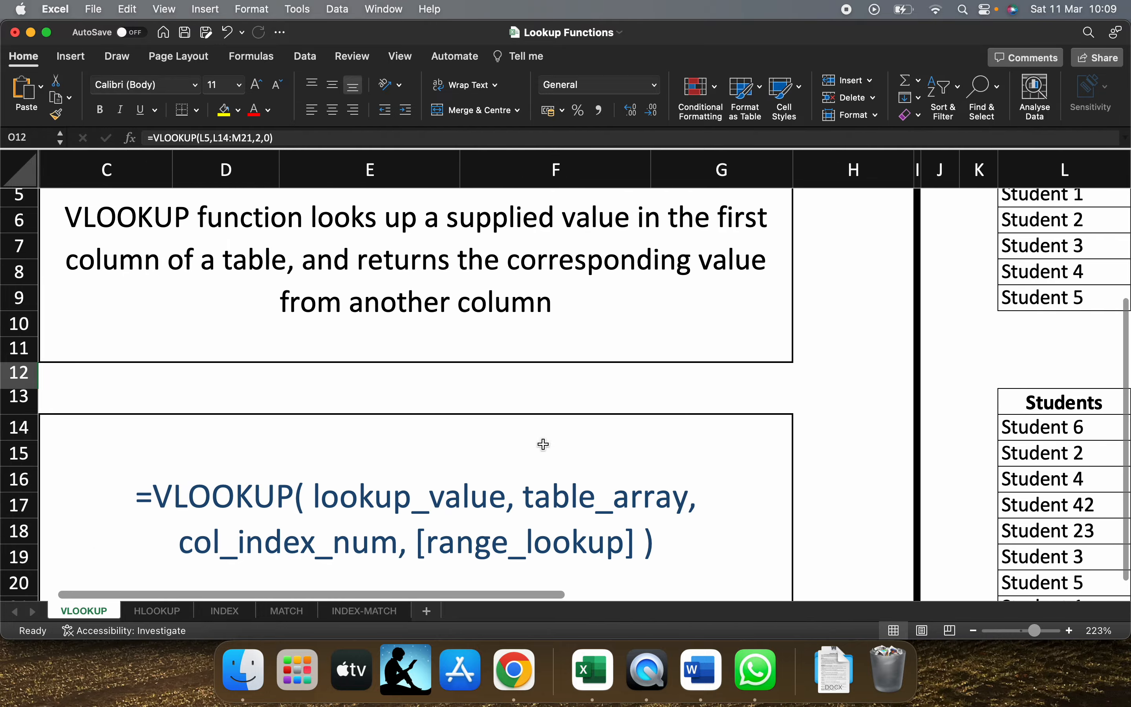
pyautogui.scroll(1, 340, 393)
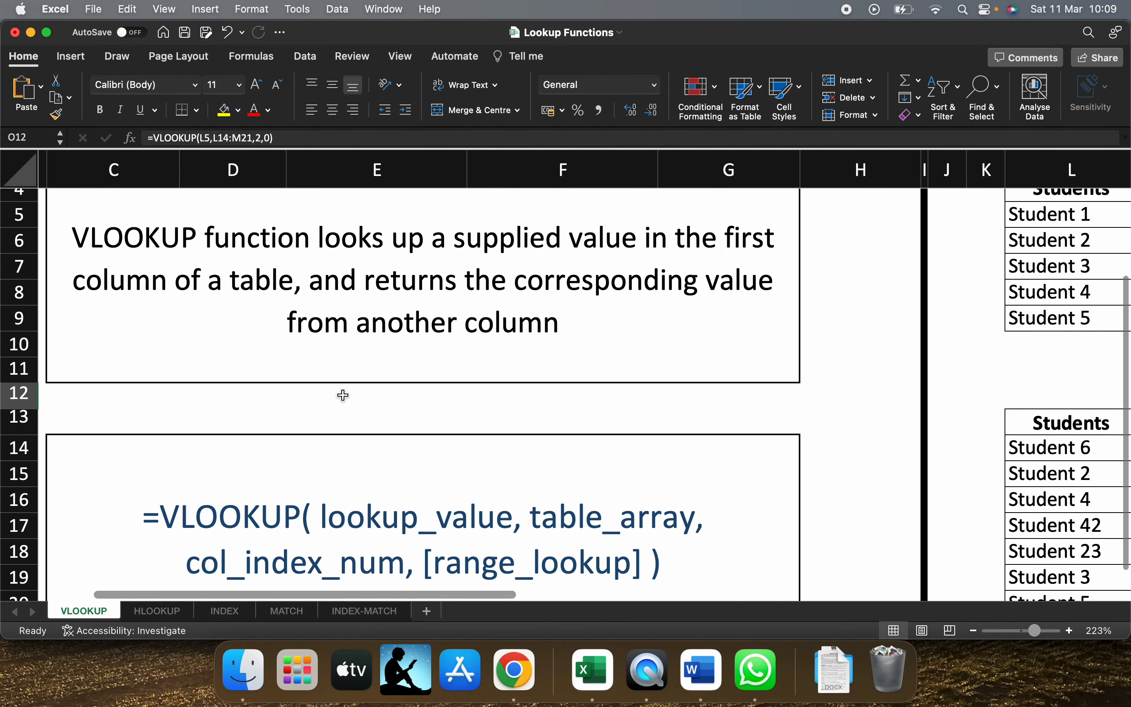
pyautogui.click(149, 612)
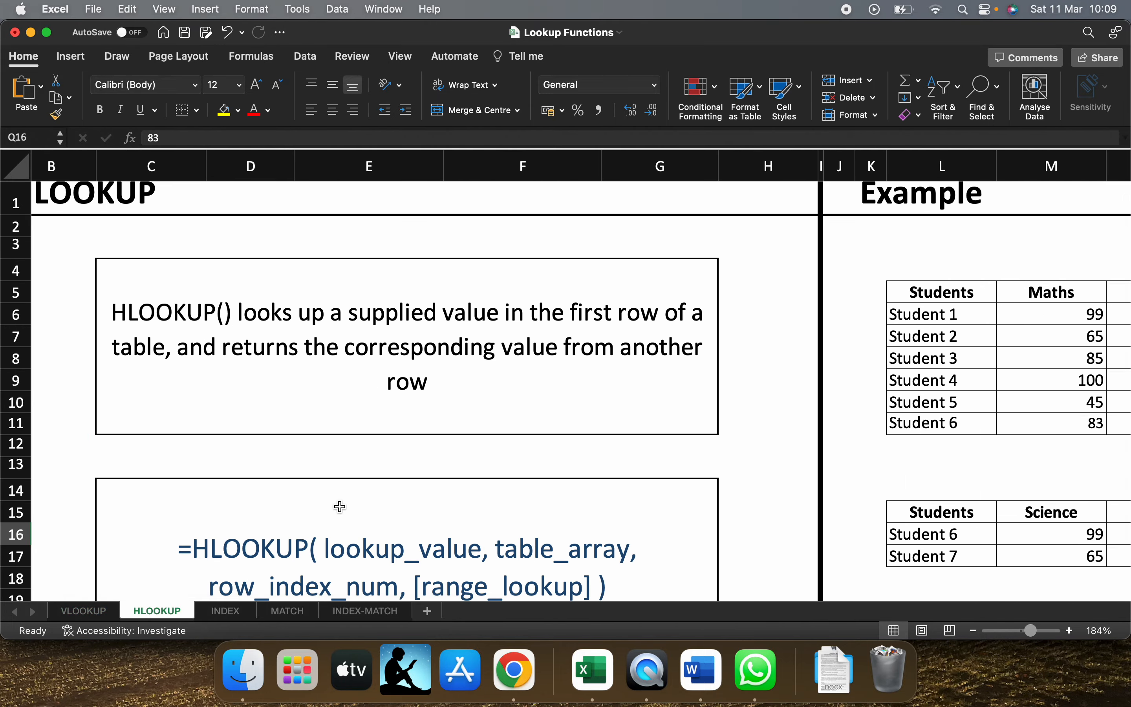
pyautogui.scroll(-3, 340, 506)
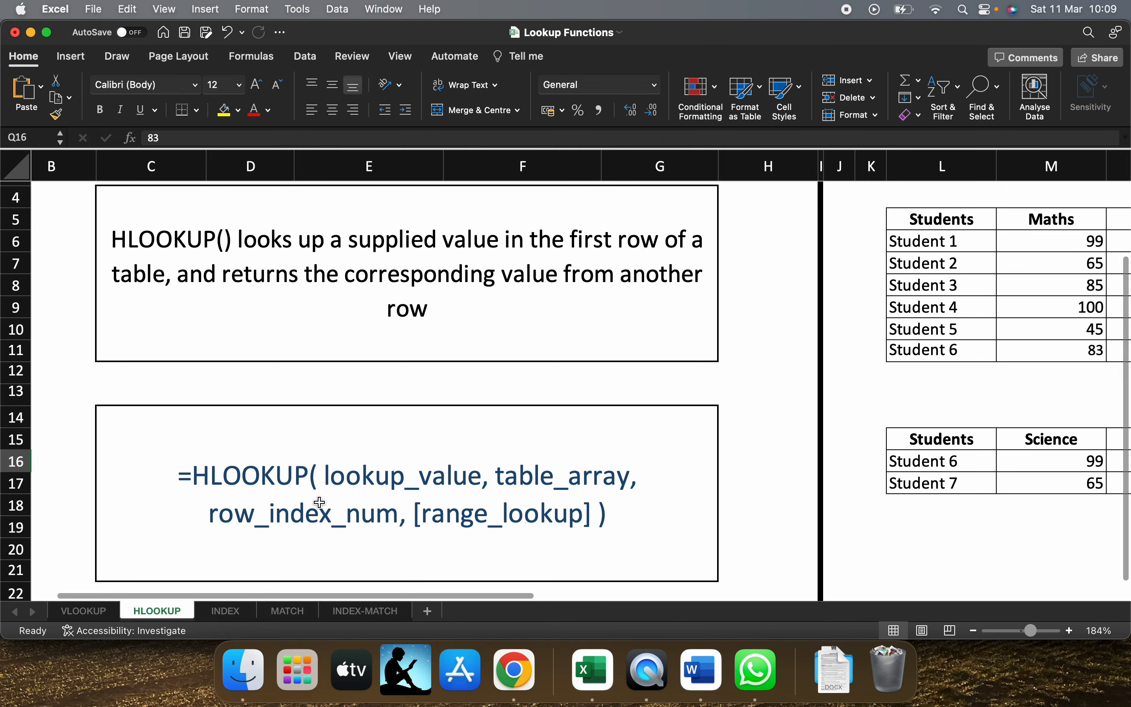
pyautogui.click(336, 514)
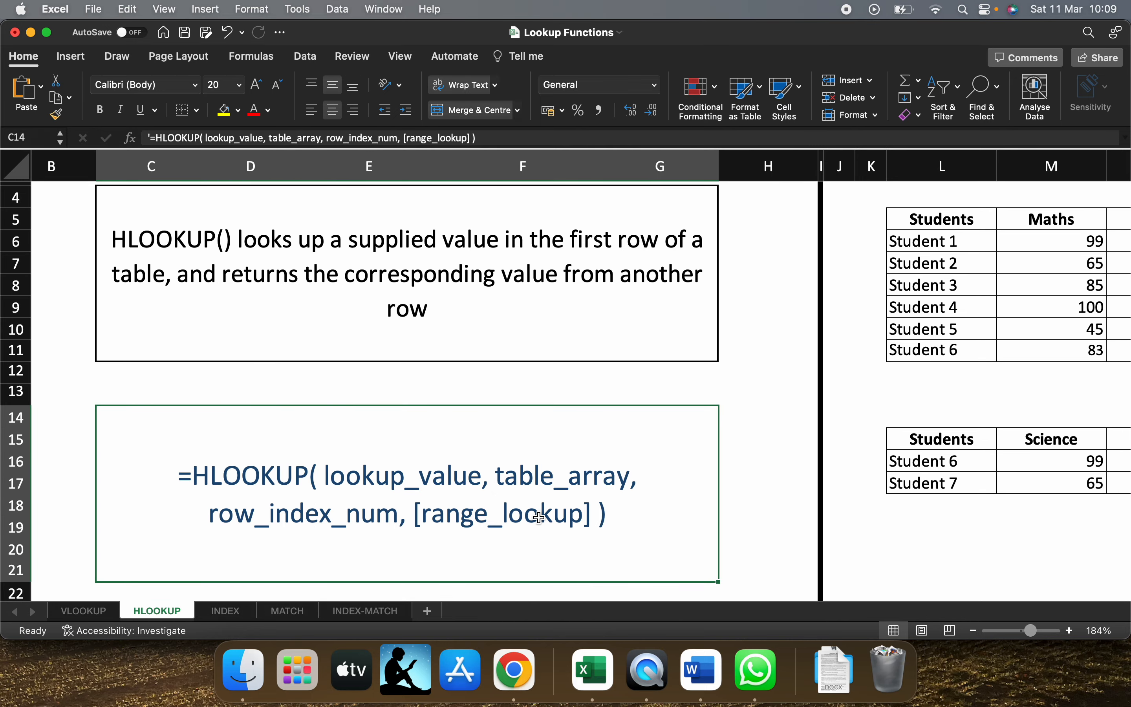
# Step: Inspect the HLOOKUP formula in cell P6 of the example and the ranges it refers to
pyautogui.hscroll(2, 607, 514)
pyautogui.click(873, 520)
pyautogui.hscroll(5, 872, 517)
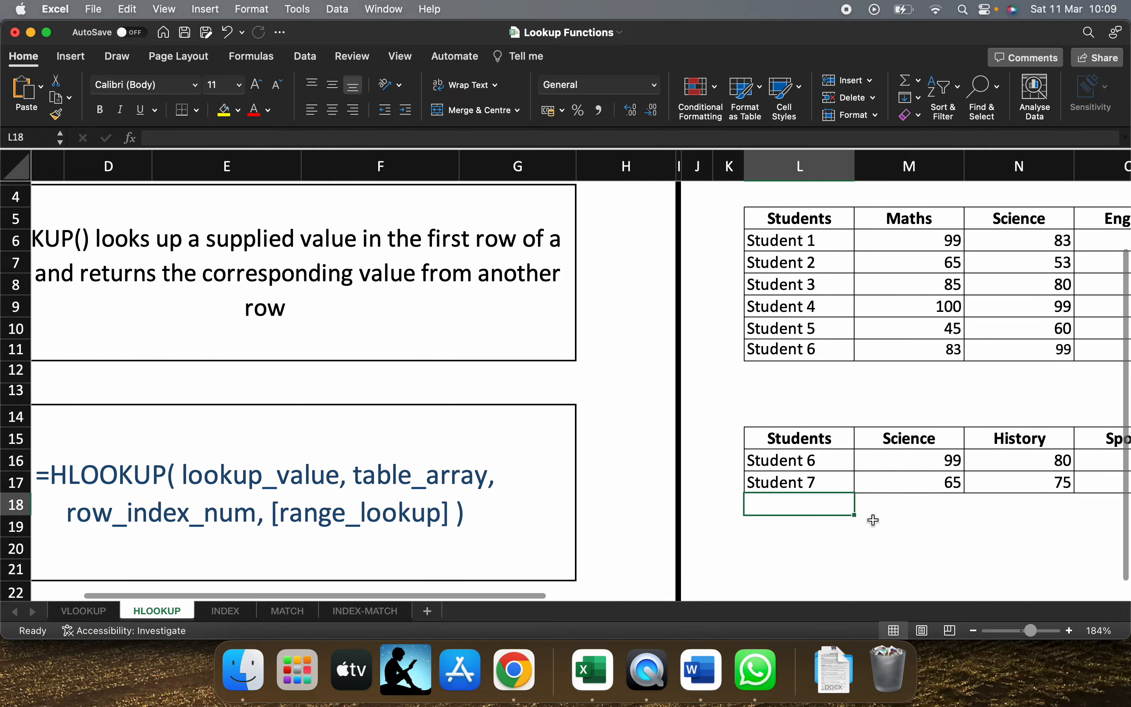
pyautogui.doubleClick(895, 241)
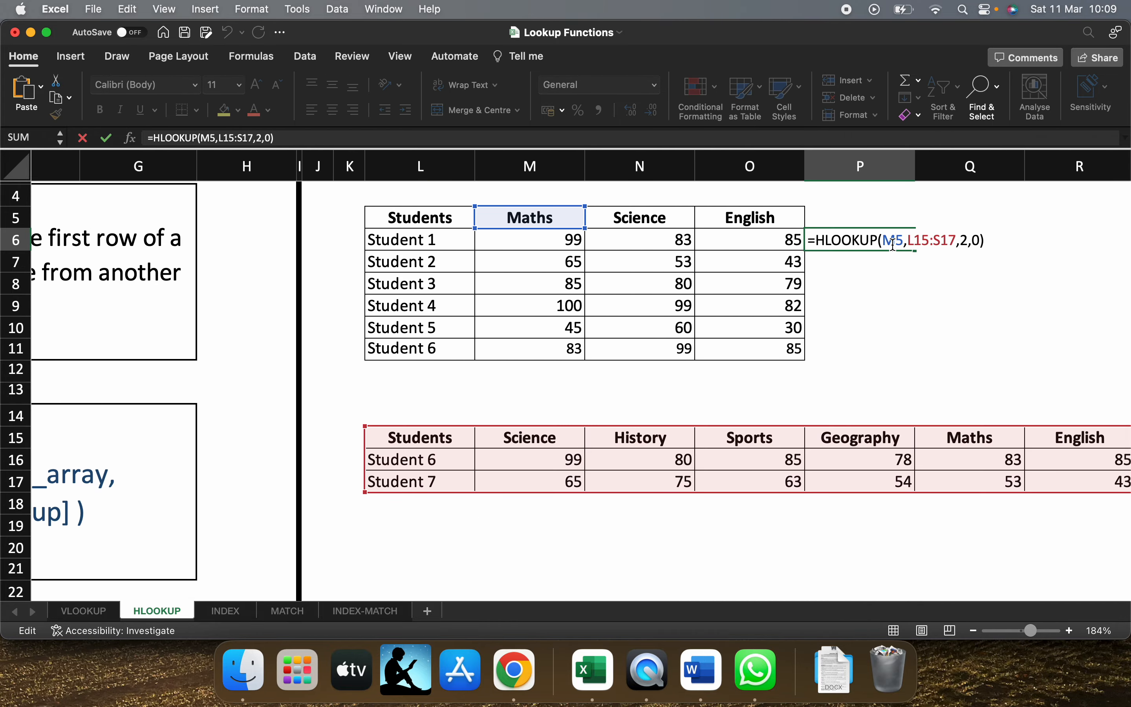
pyautogui.click(823, 270)
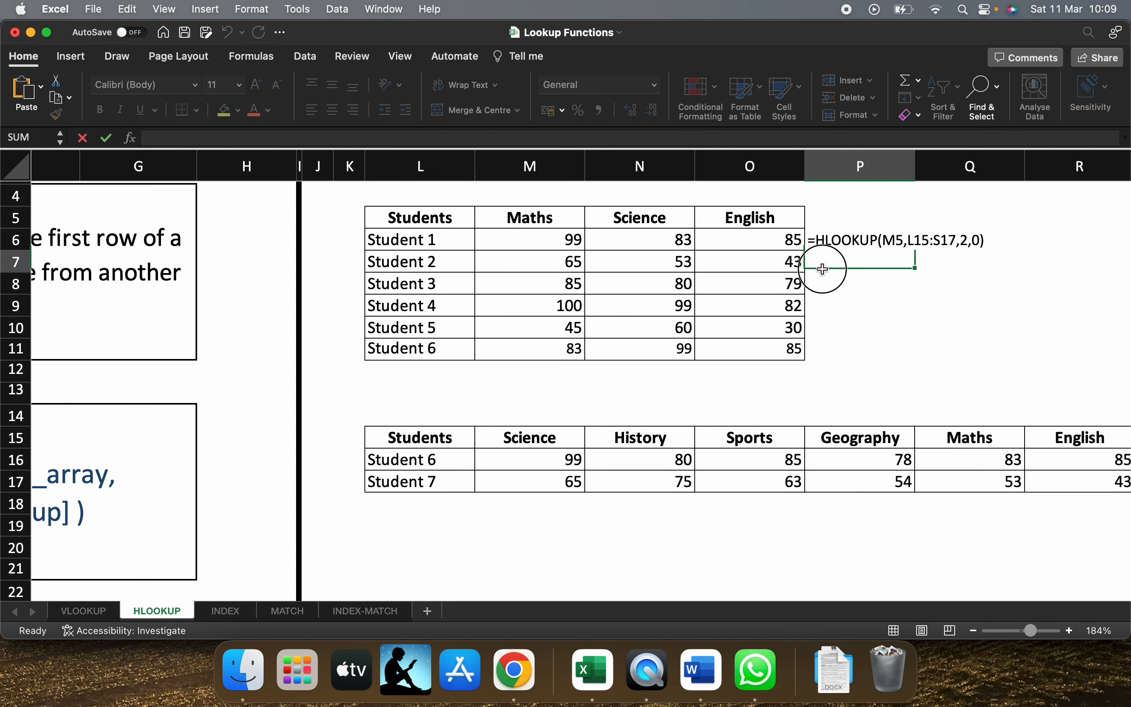
pyautogui.write('=')
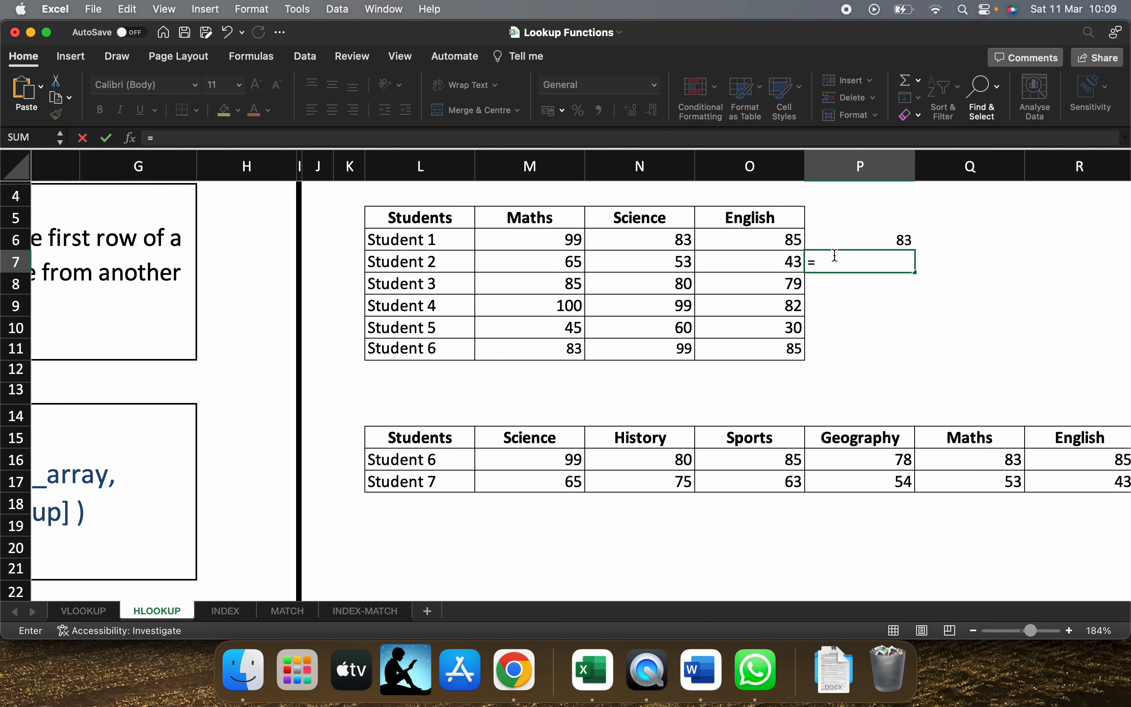
pyautogui.click(881, 233)
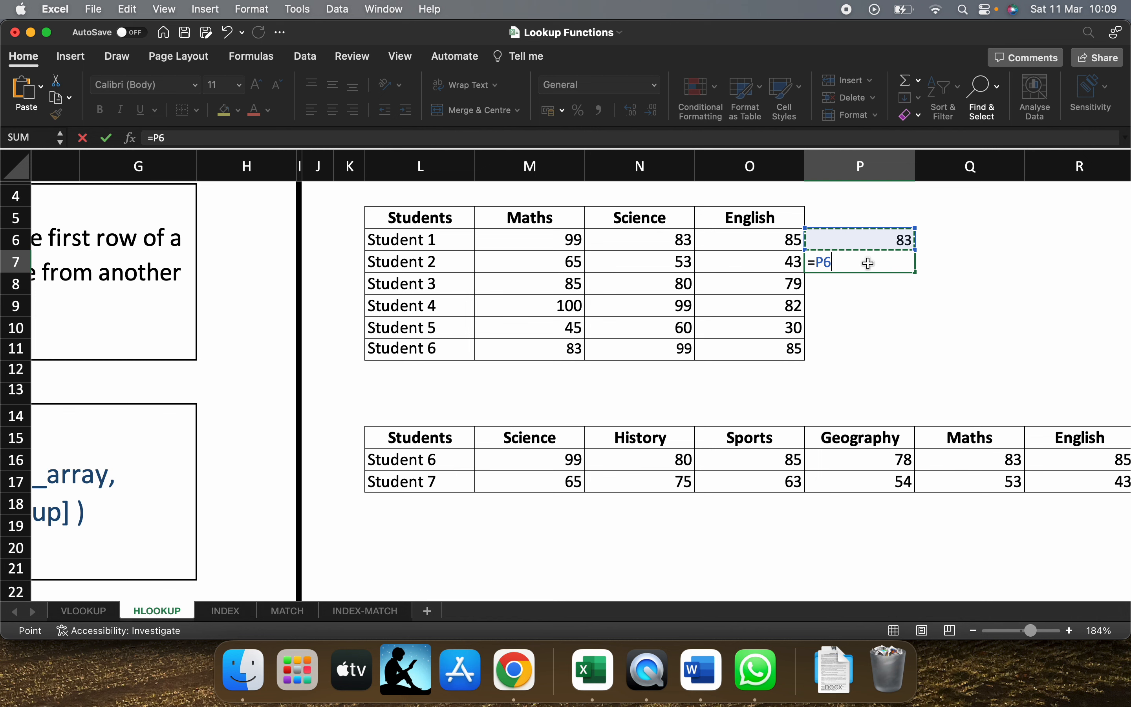
pyautogui.press('Escape')
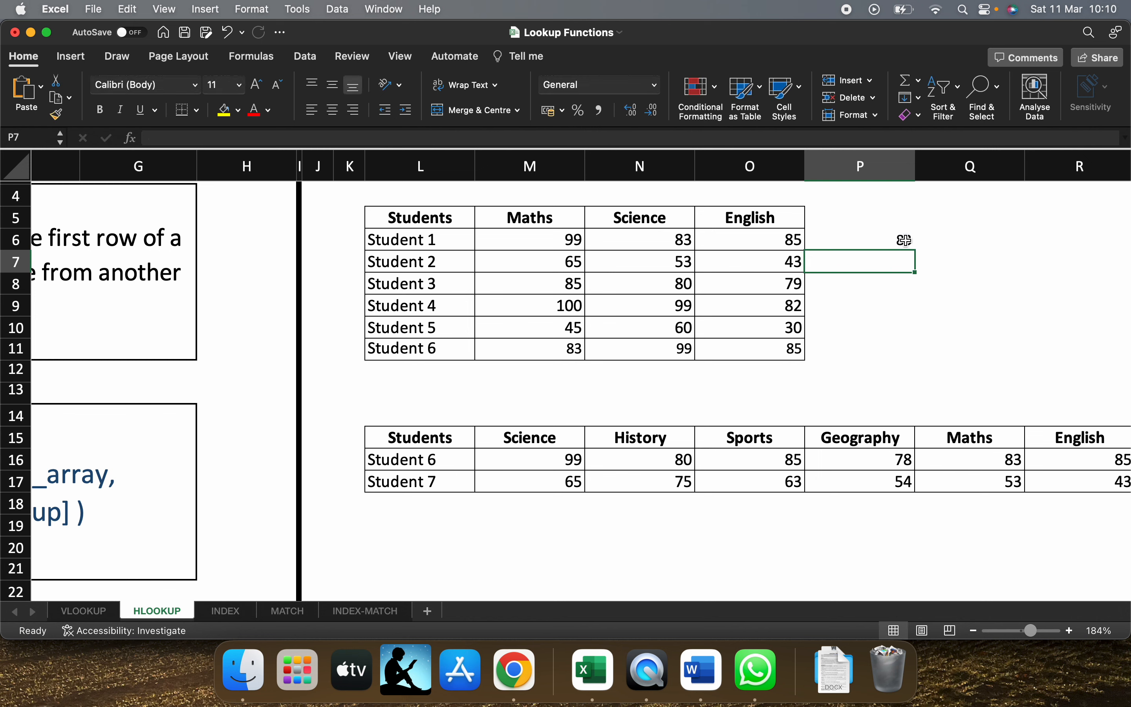
# Step: Compare the lookup direction of the HLOOKUP formula in P6 with the tables on the VLOOKUP sheet
pyautogui.doubleClick(904, 240)
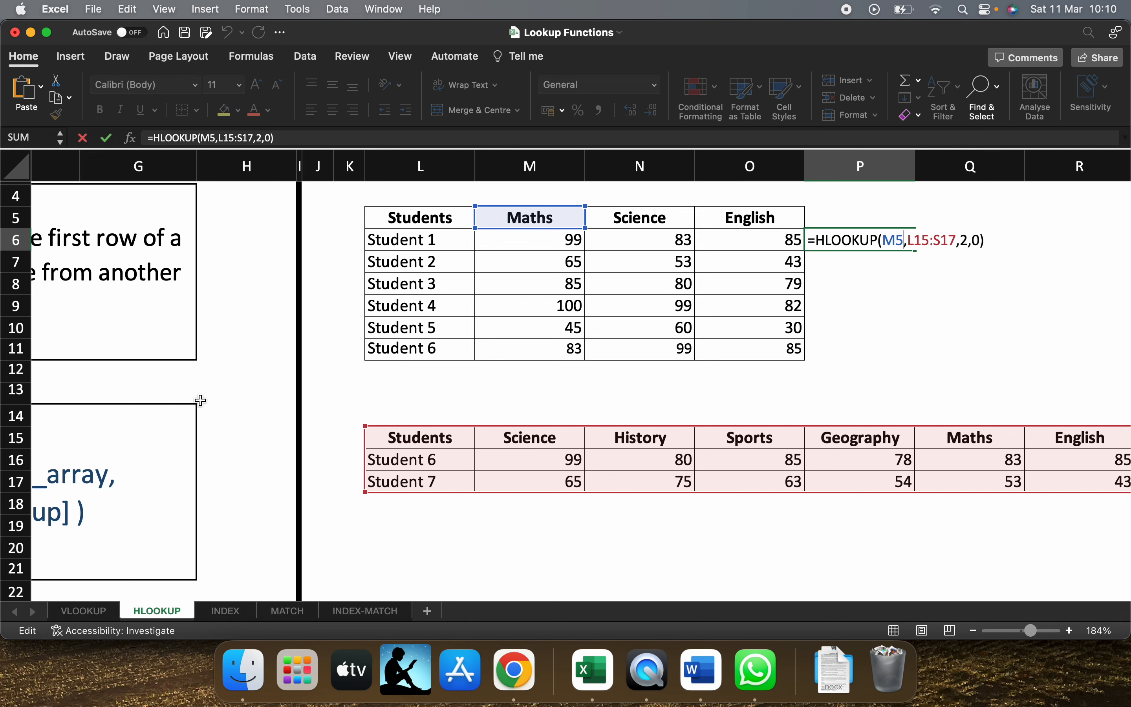
pyautogui.click(84, 611)
pyautogui.hscroll(10, 496, 380)
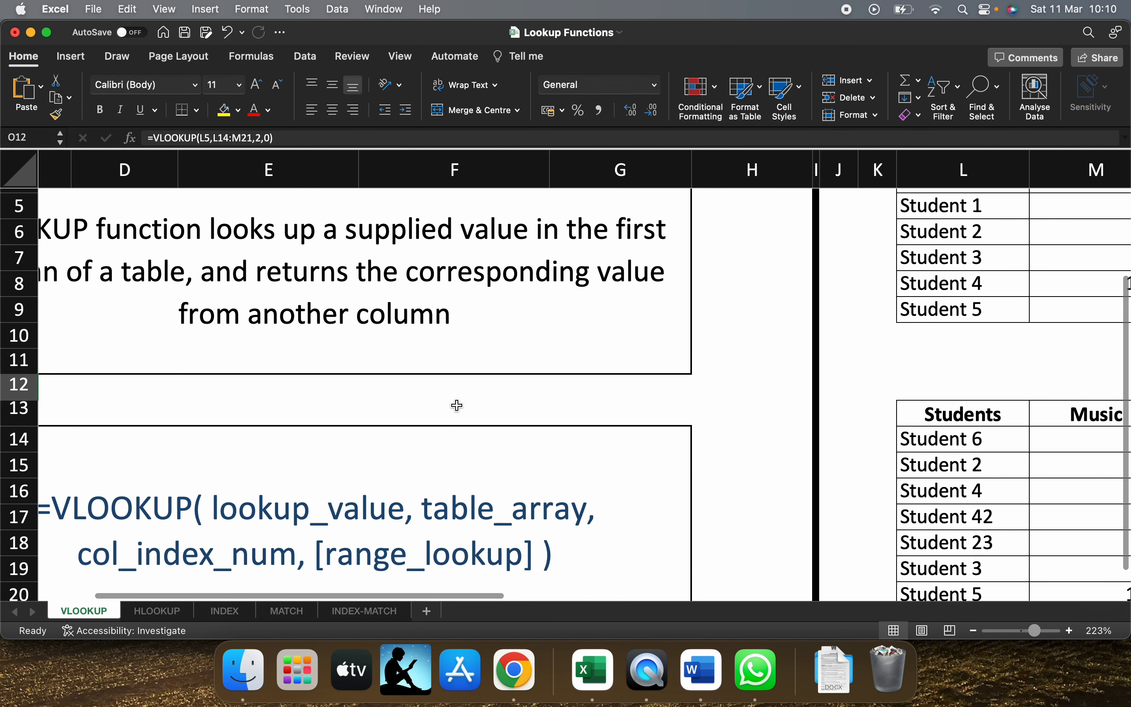
pyautogui.moveTo(745, 436); pyautogui.dragTo(1072, 437)
pyautogui.click(158, 612)
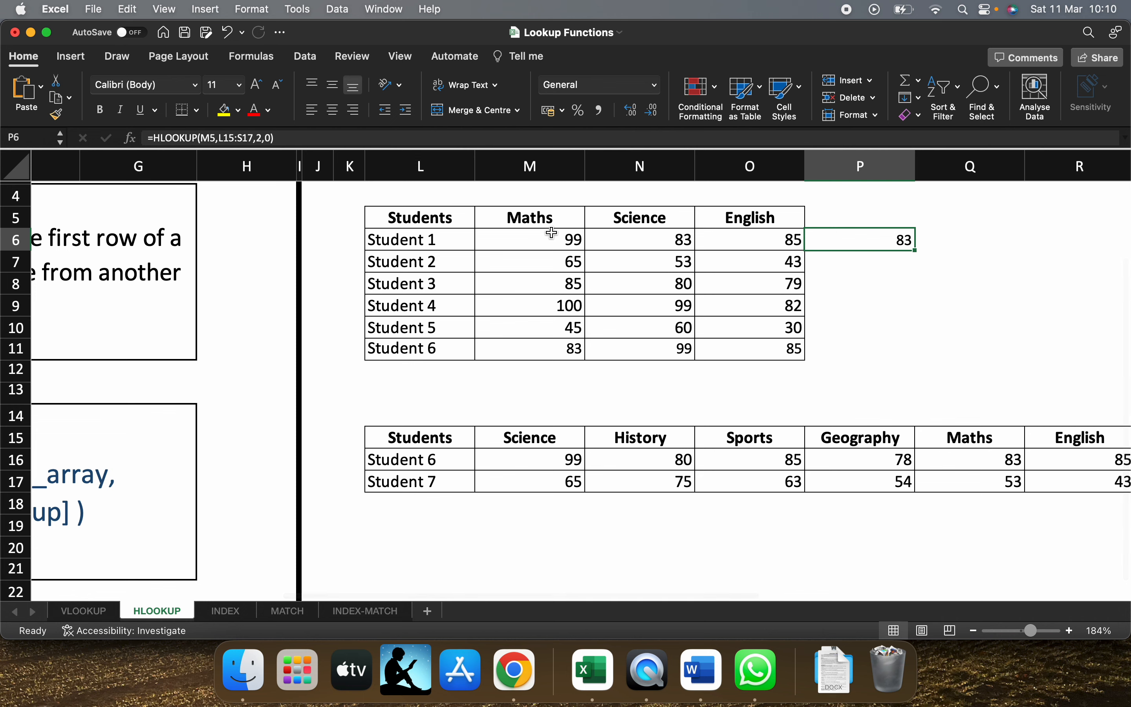
pyautogui.moveTo(548, 219); pyautogui.dragTo(533, 581)
pyautogui.click(963, 245)
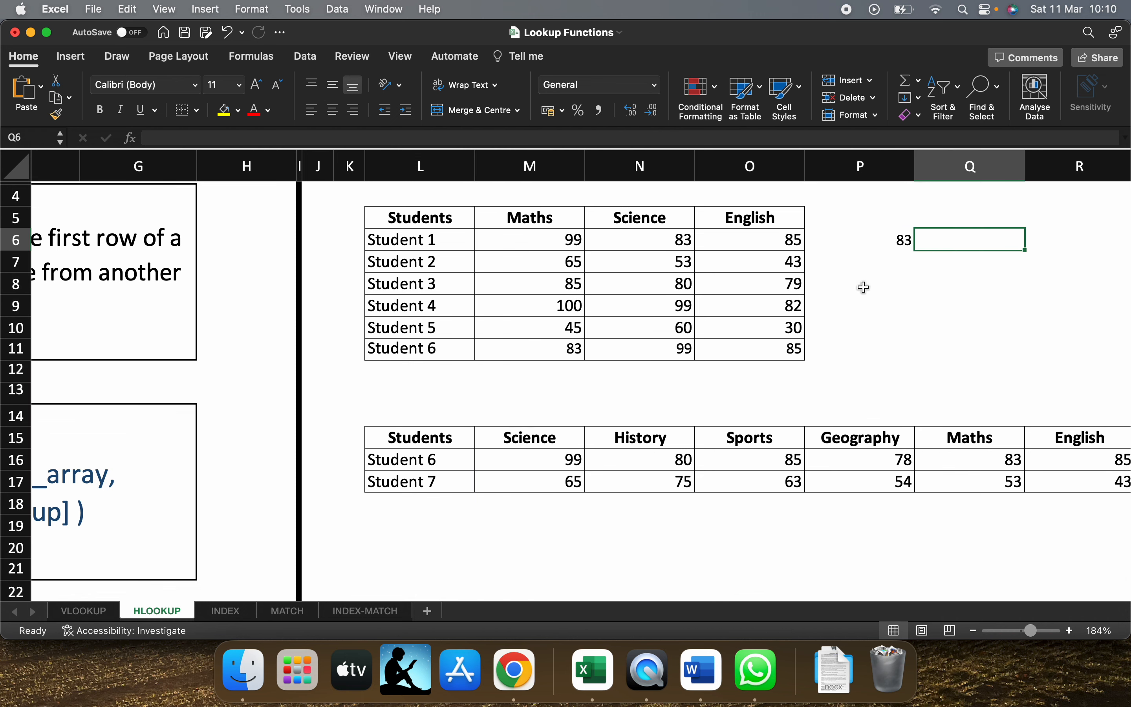
# Step: Start an HLOOKUP formula in P7 with the Maths header M5 as the lookup value
pyautogui.click(856, 257)
pyautogui.doubleClick(856, 257)
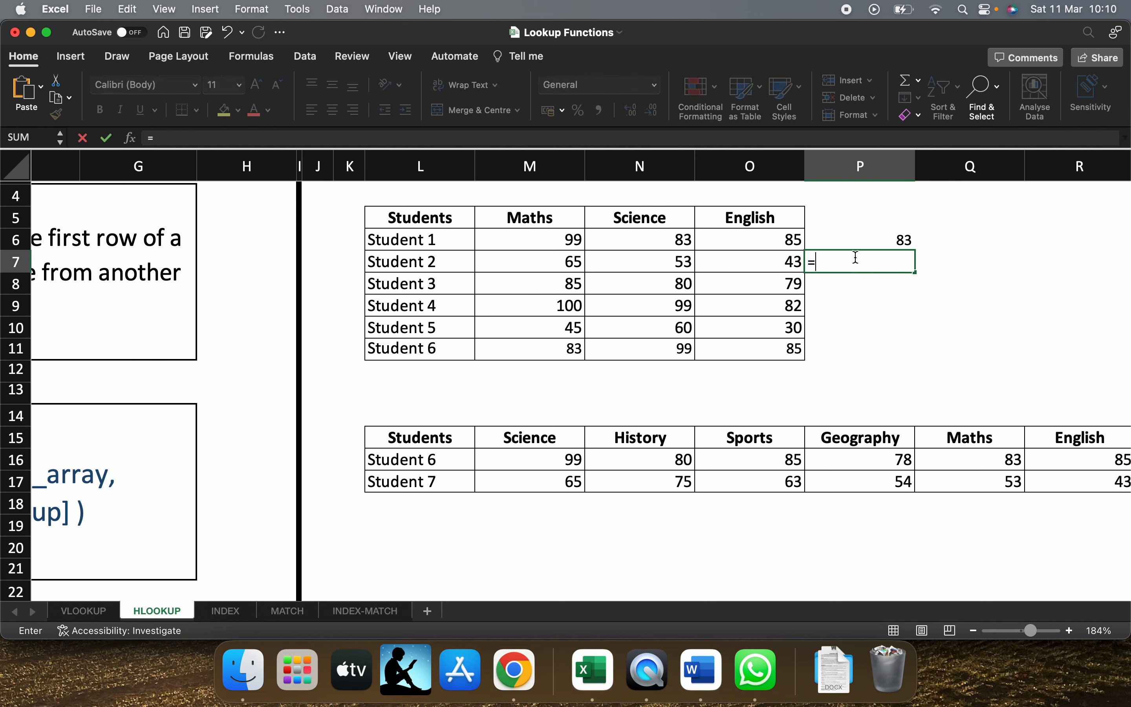
pyautogui.write('hl')
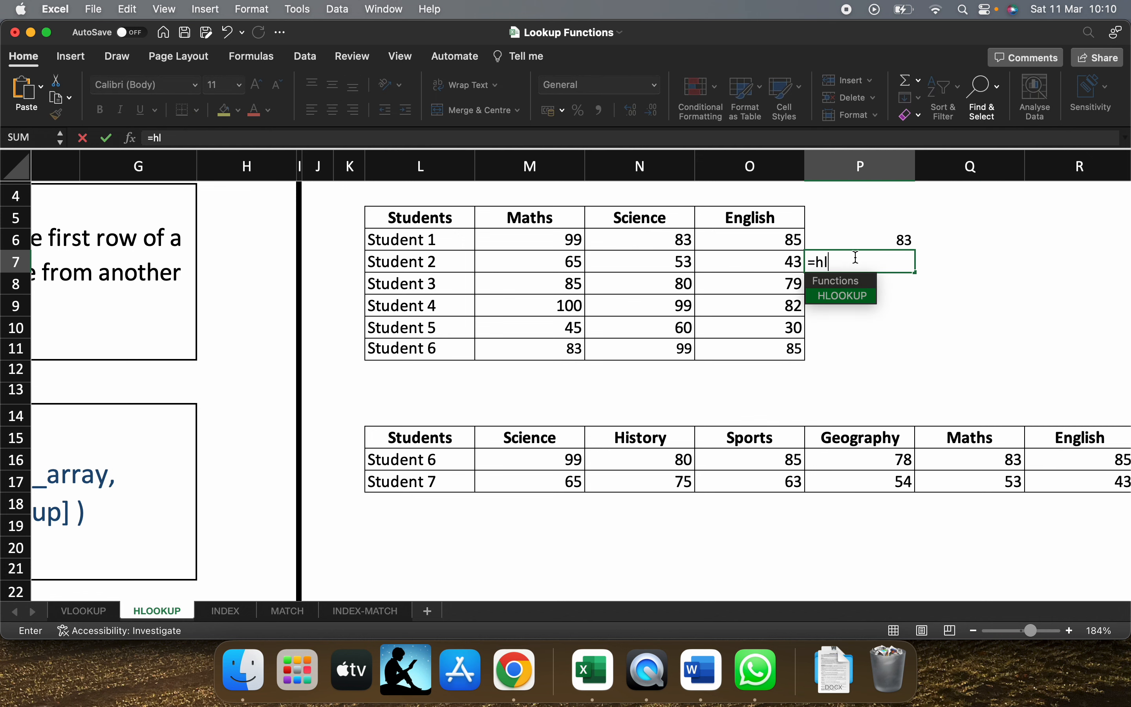
pyautogui.write('oo')
pyautogui.press('Tab')
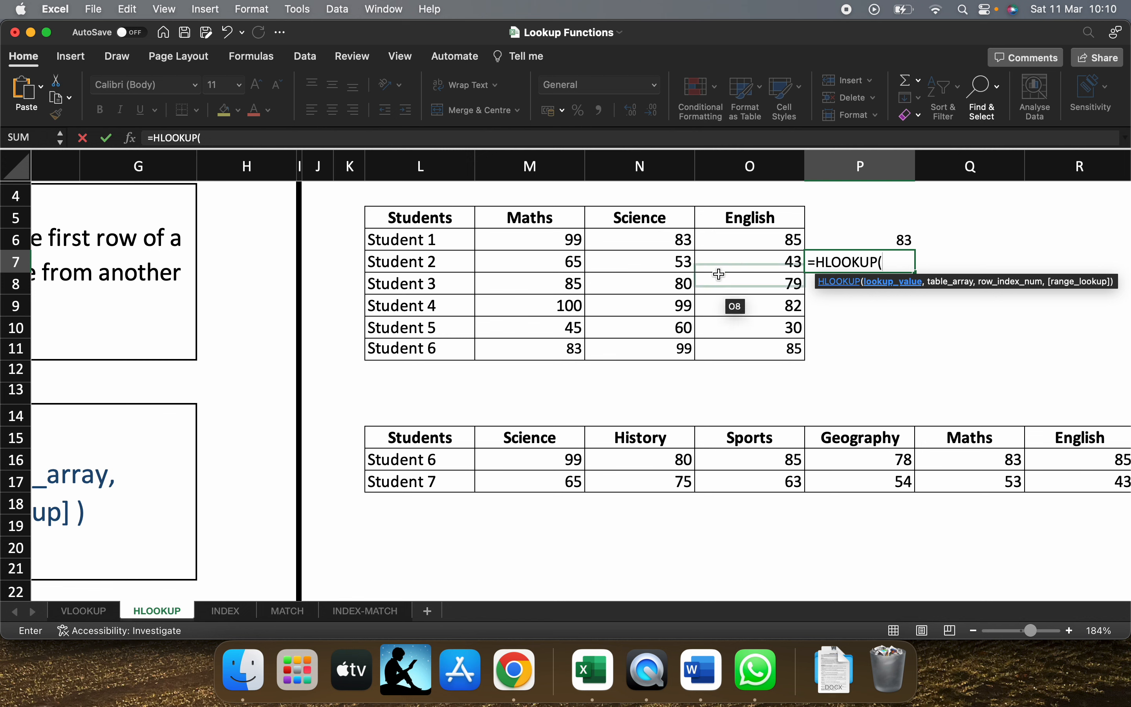
pyautogui.click(537, 215)
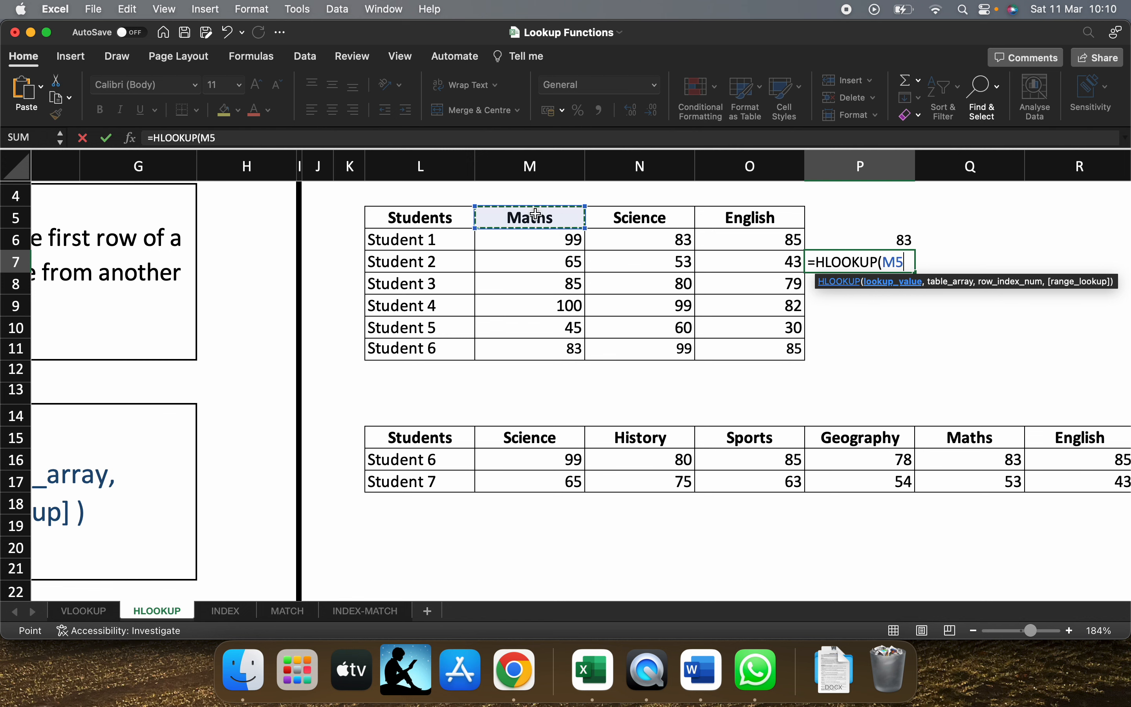
pyautogui.write(',')
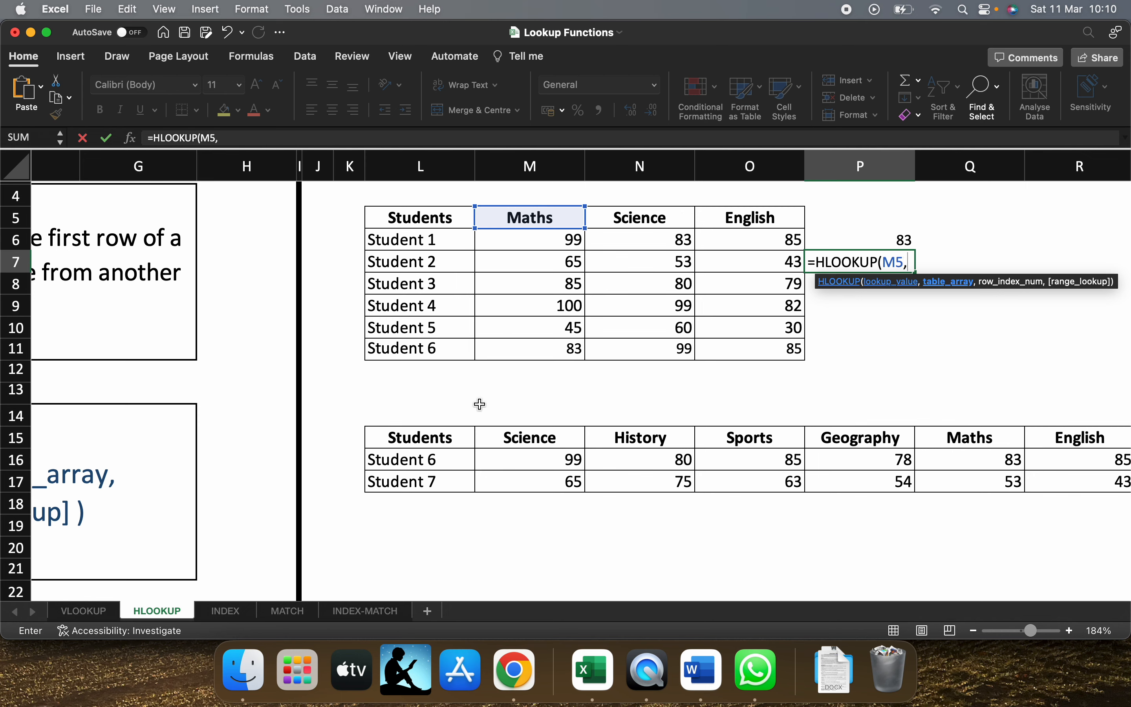
# Step: Complete the P7 HLOOKUP with table array L15:S17, row index 2 and 0 for an exact match
pyautogui.hscroll(5, 476, 434)
pyautogui.moveTo(281, 434); pyautogui.dragTo(1099, 477)
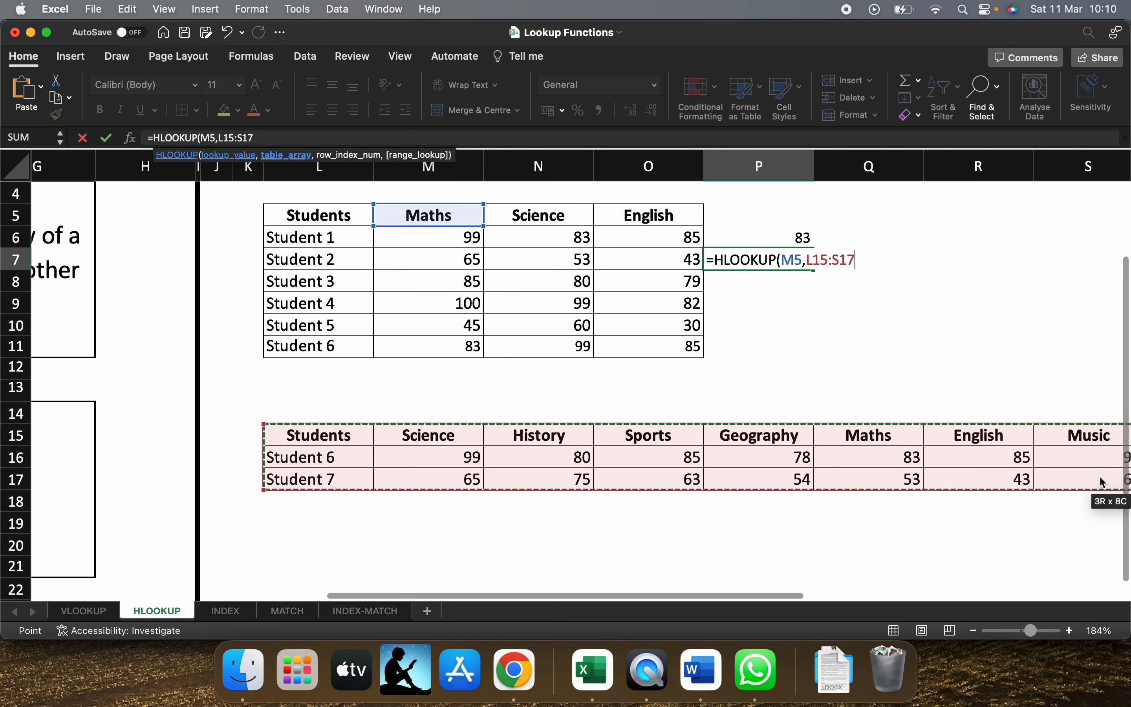
pyautogui.write(',2')
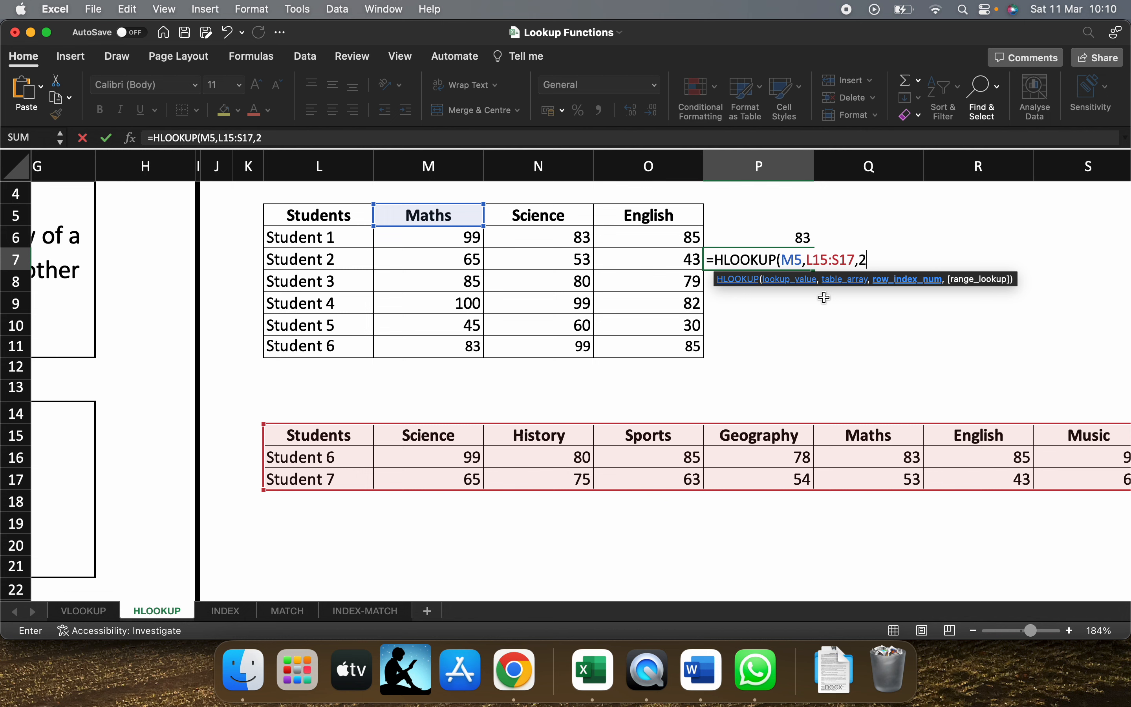
pyautogui.write(',')
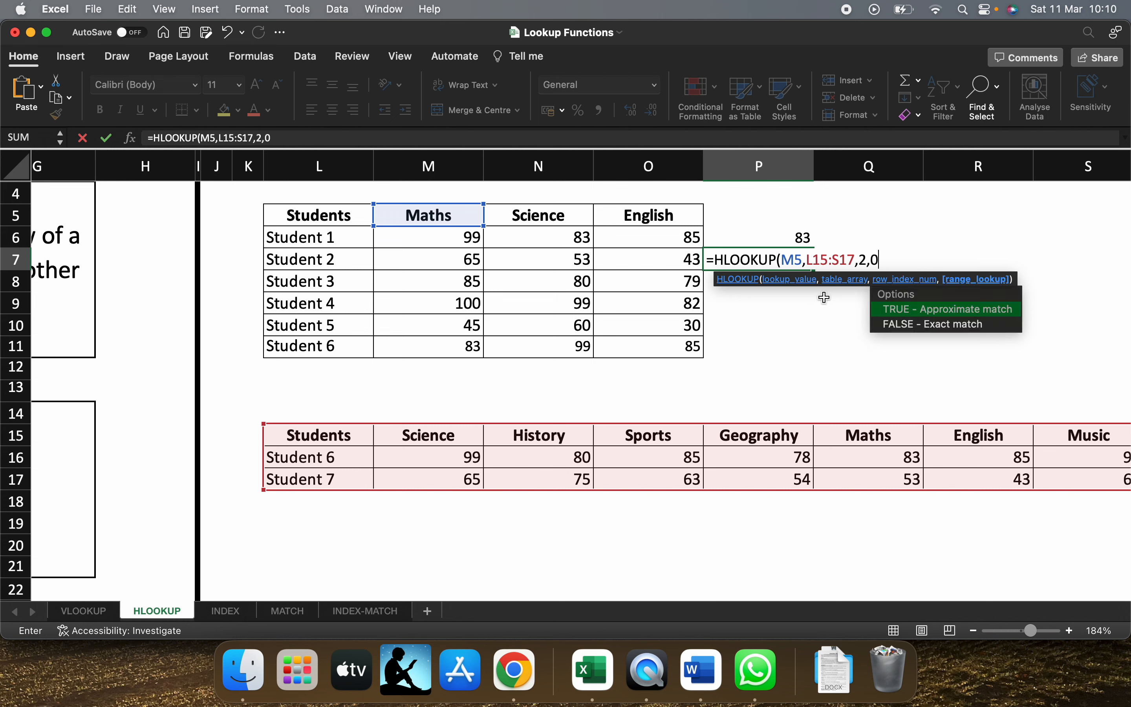
pyautogui.write('0')
pyautogui.press('Return')
# Step: Change the HLOOKUP lookup value in P7 to the Science header N5 and compare the result with Student 6's Science mark in M16
pyautogui.doubleClick(796, 260)
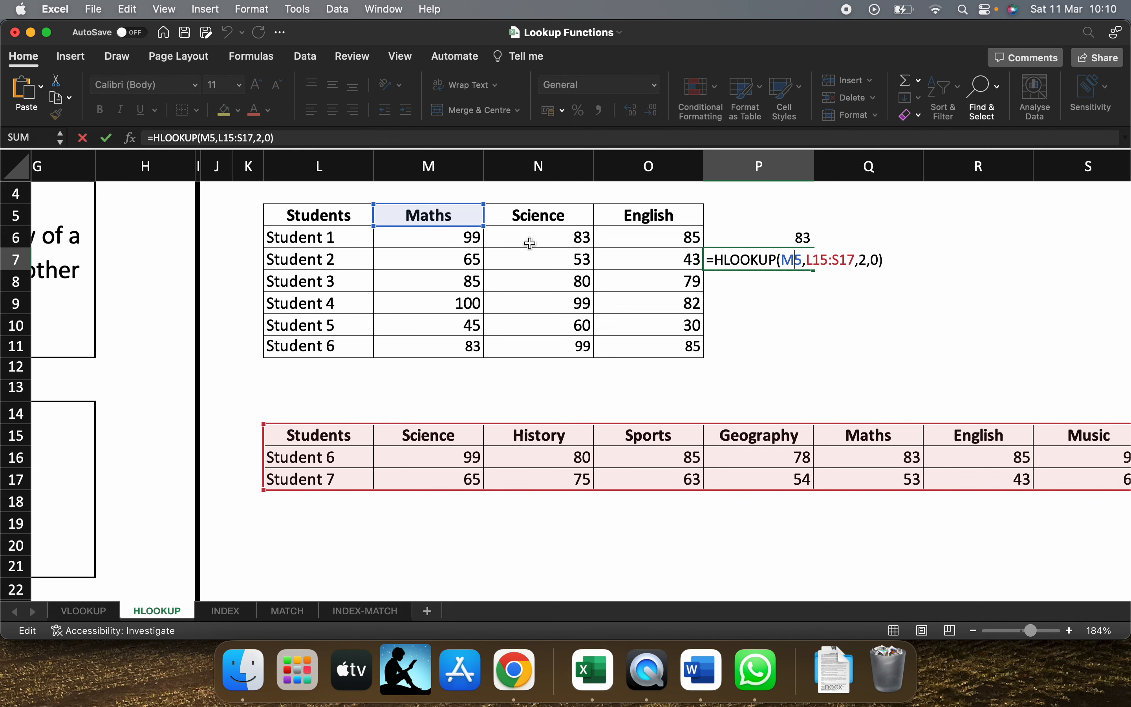
pyautogui.click(535, 212)
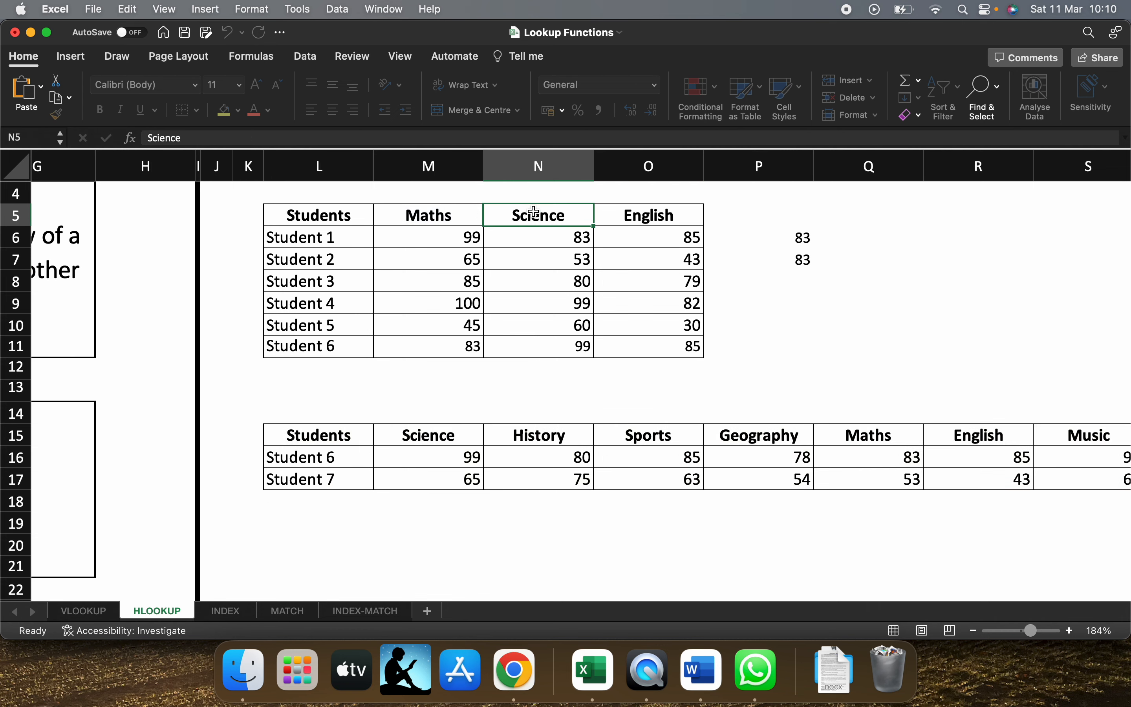
pyautogui.doubleClick(771, 260)
pyautogui.click(793, 262)
pyautogui.press('BackSpace')
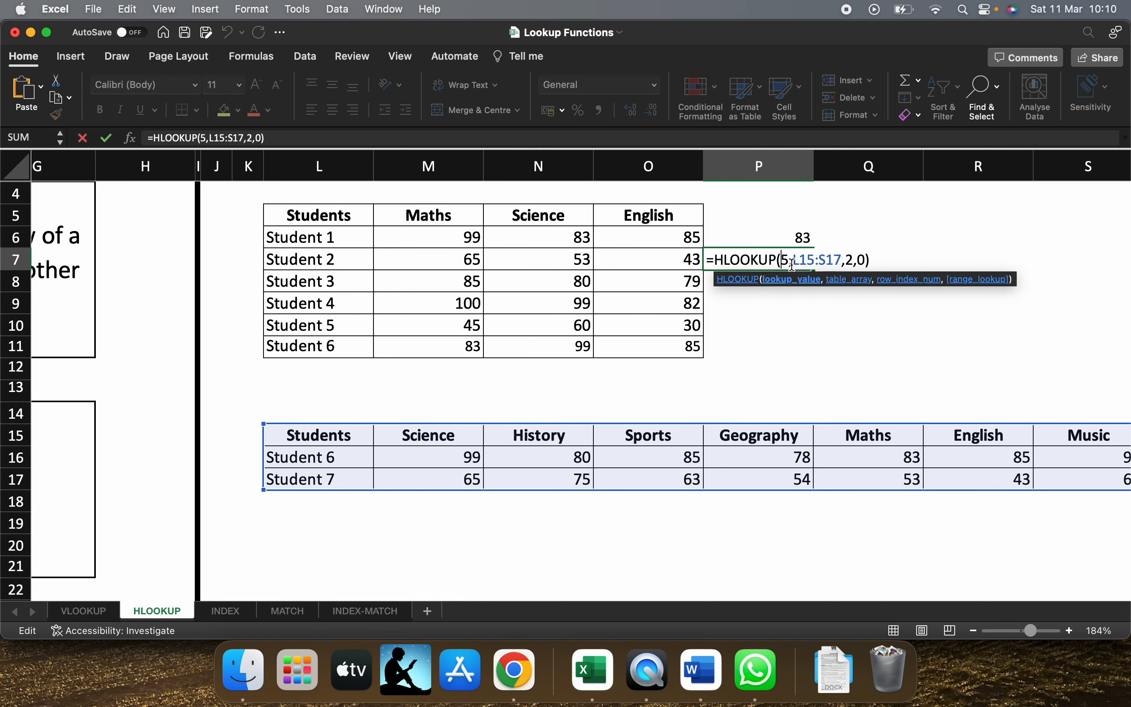
pyautogui.press('Return')
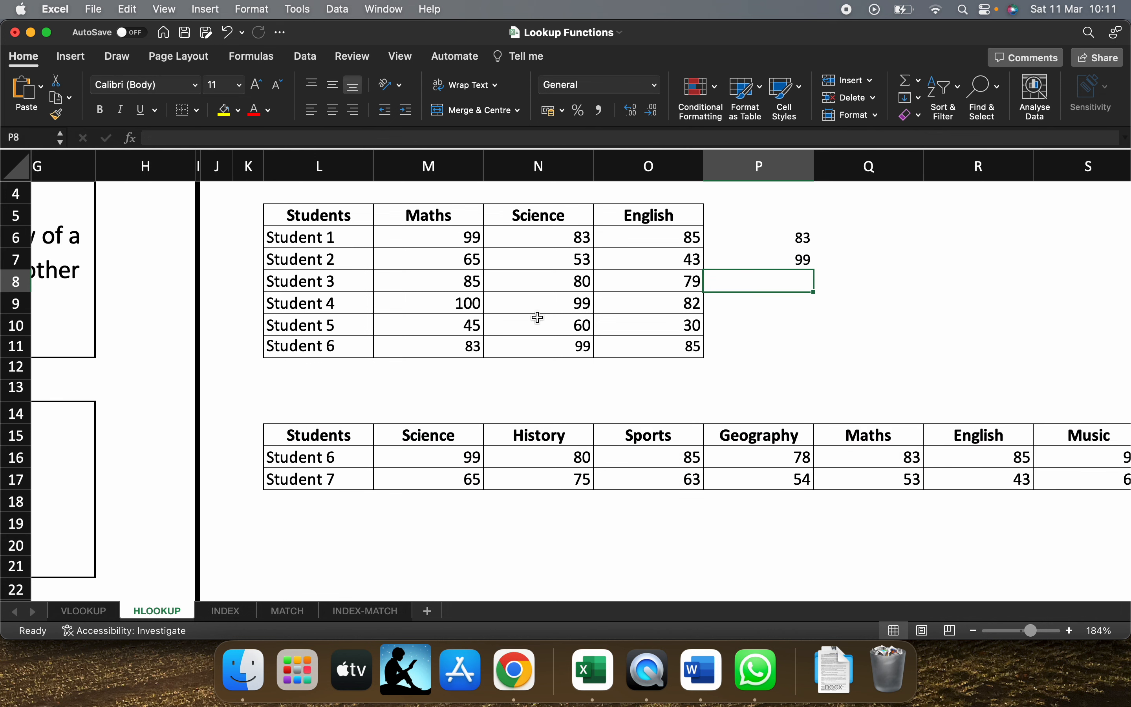
pyautogui.hscroll(1, 828, 464)
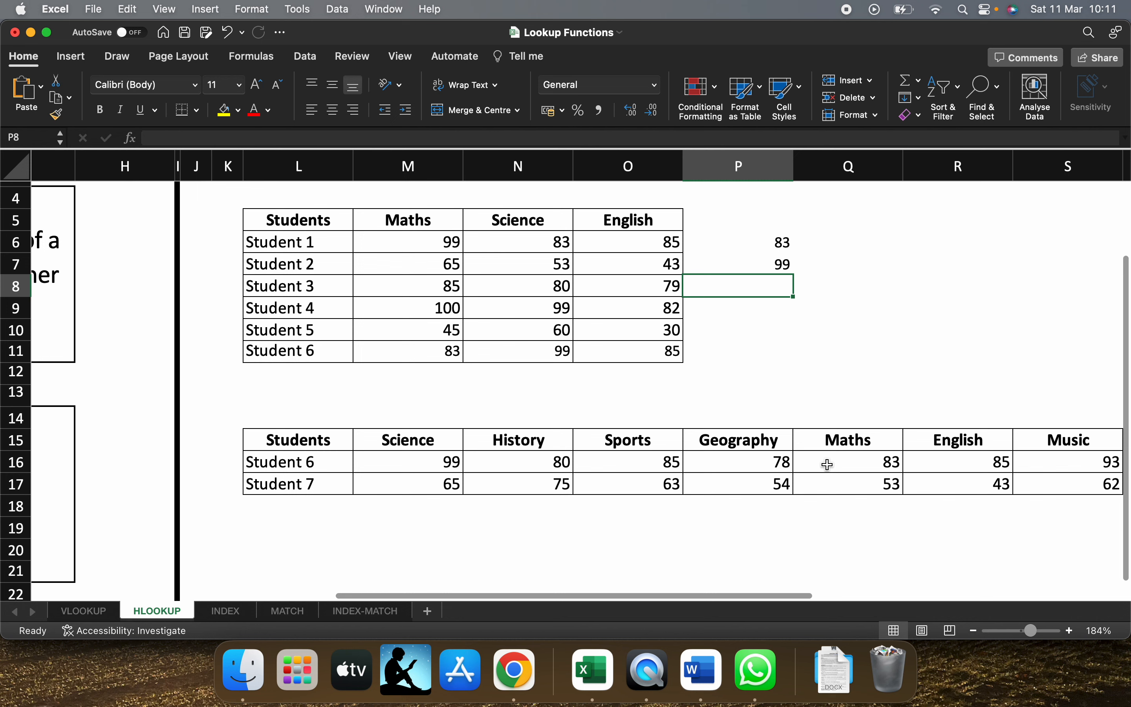
pyautogui.doubleClick(401, 464)
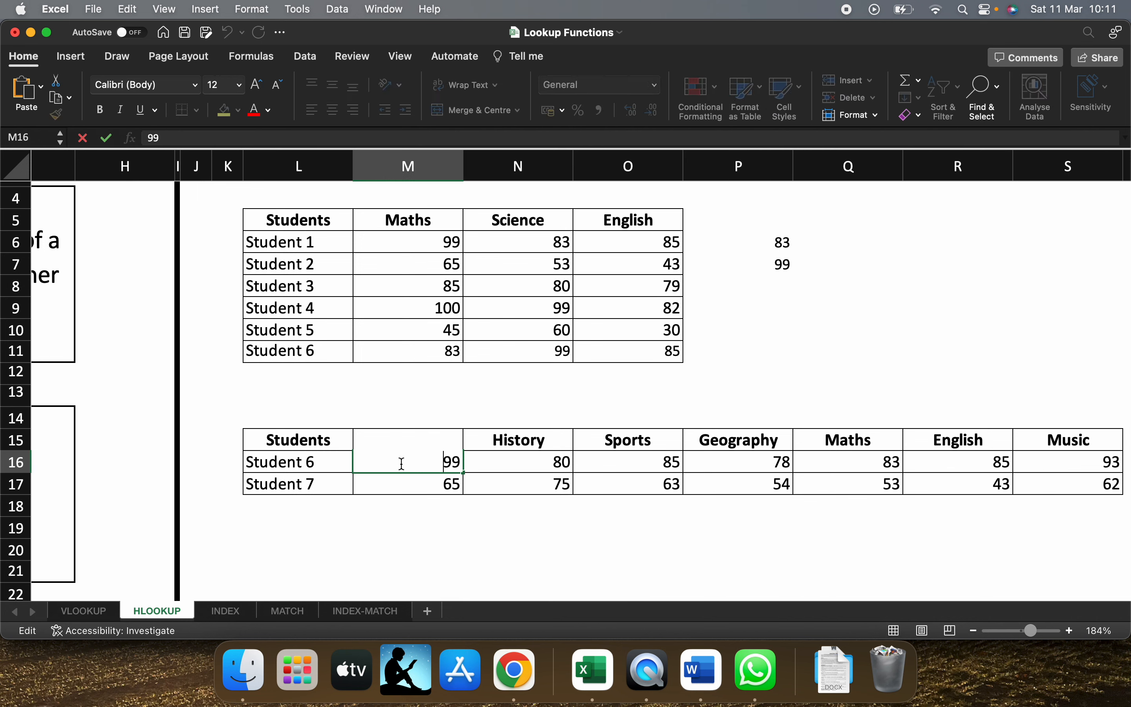
pyautogui.press('Escape')
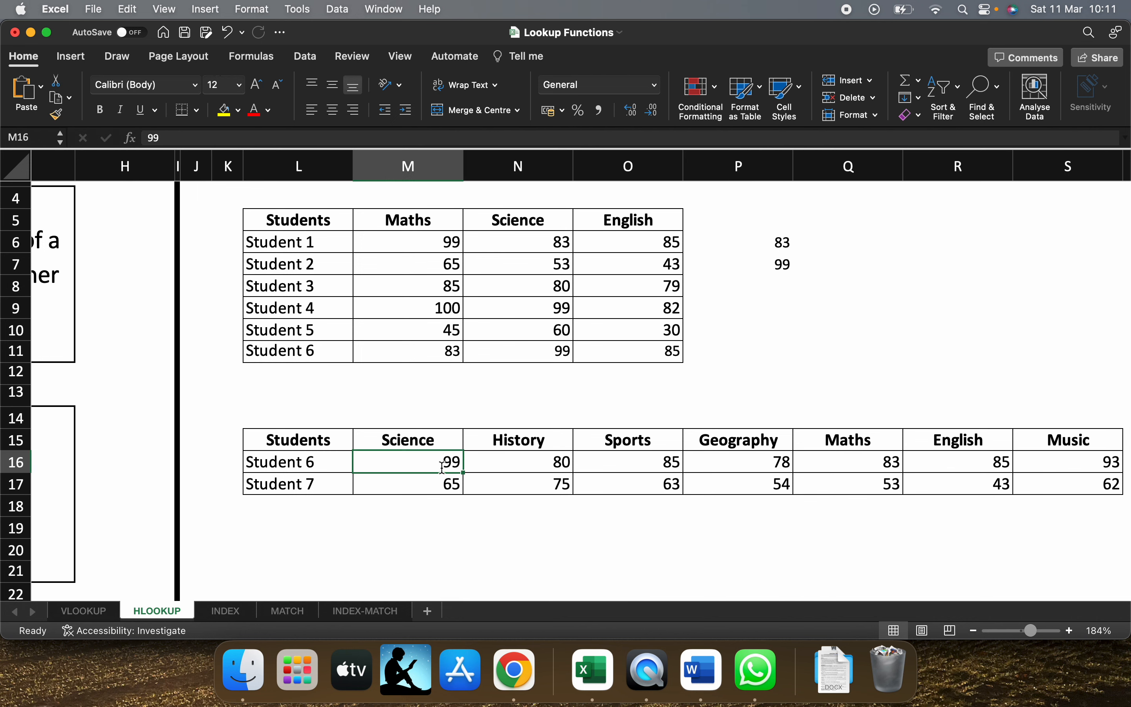
# Step: Change the HLOOKUP row index in P7 to 3 and compare the result with Student 7's Science mark in M17
pyautogui.doubleClick(789, 265)
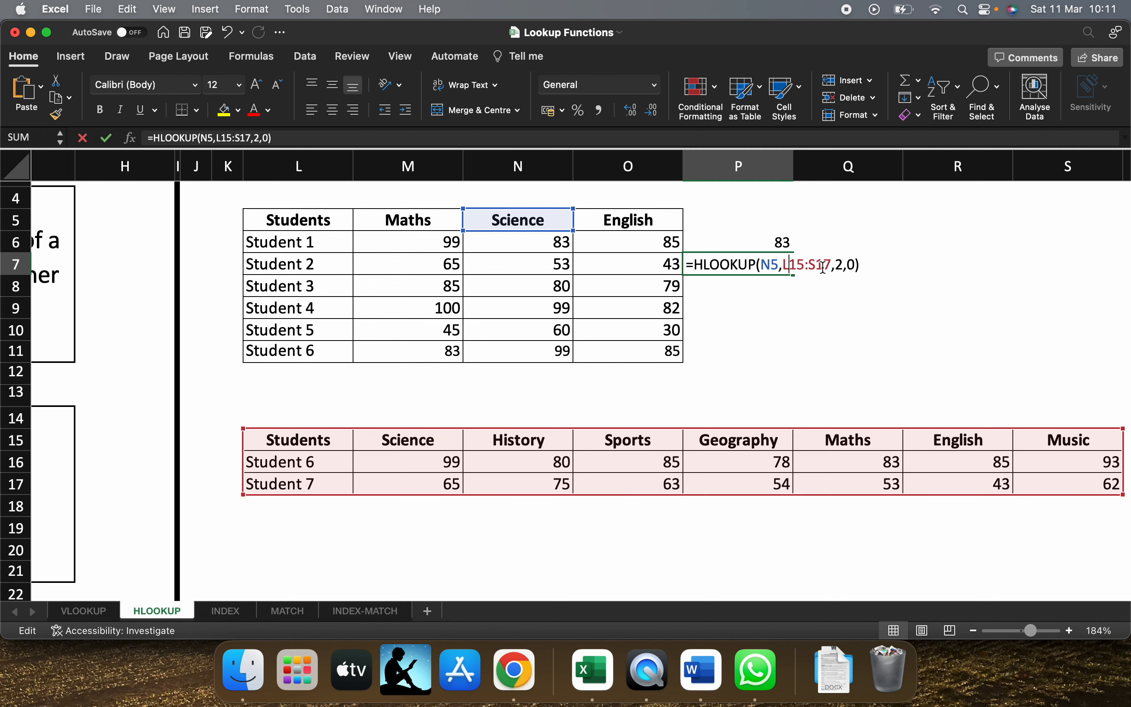
pyautogui.click(844, 265)
pyautogui.press('BackSpace')
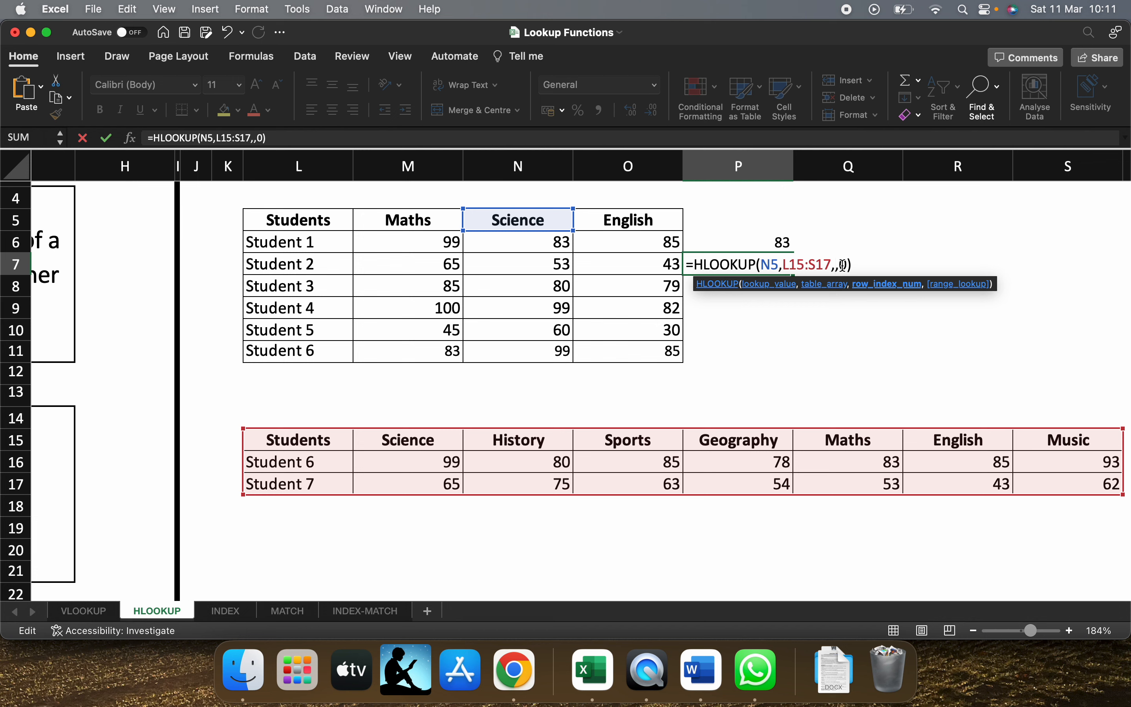
pyautogui.write('3')
pyautogui.press('Return')
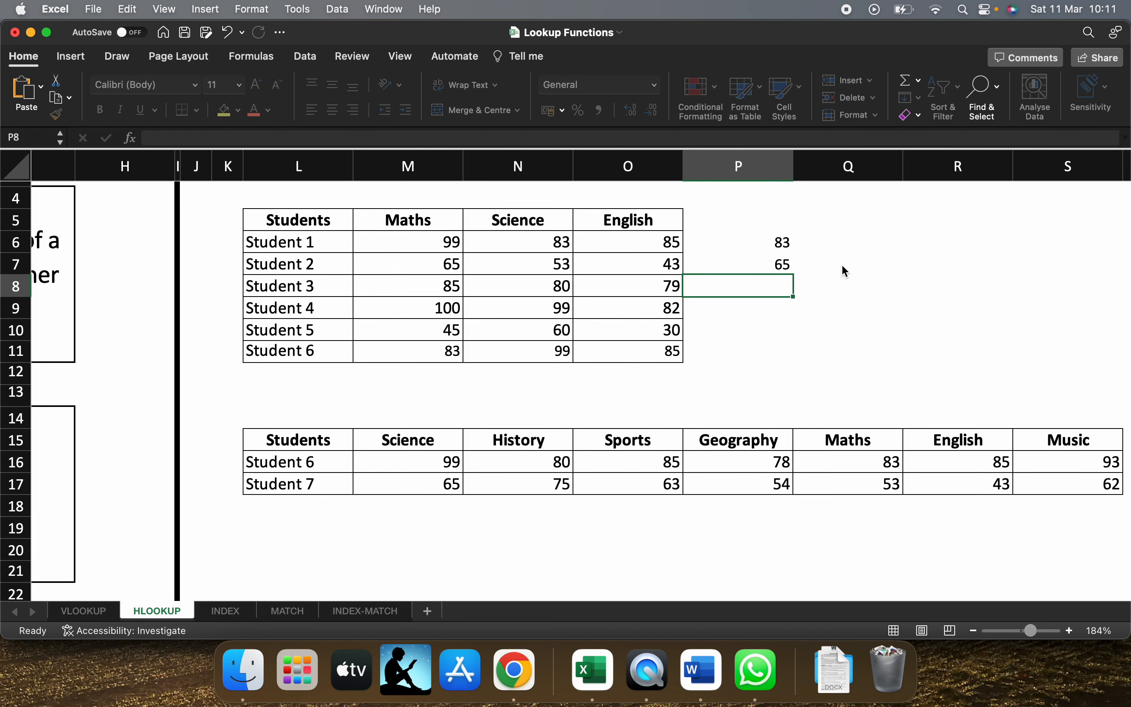
pyautogui.click(427, 478)
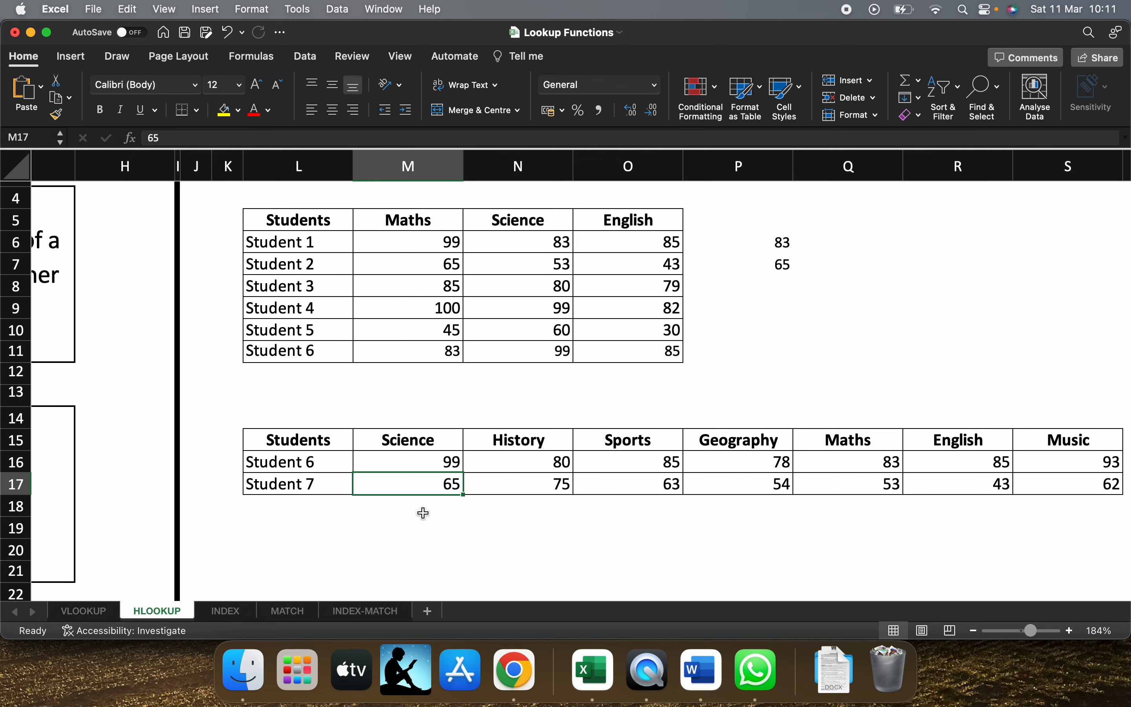
pyautogui.hscroll(-10, 423, 513)
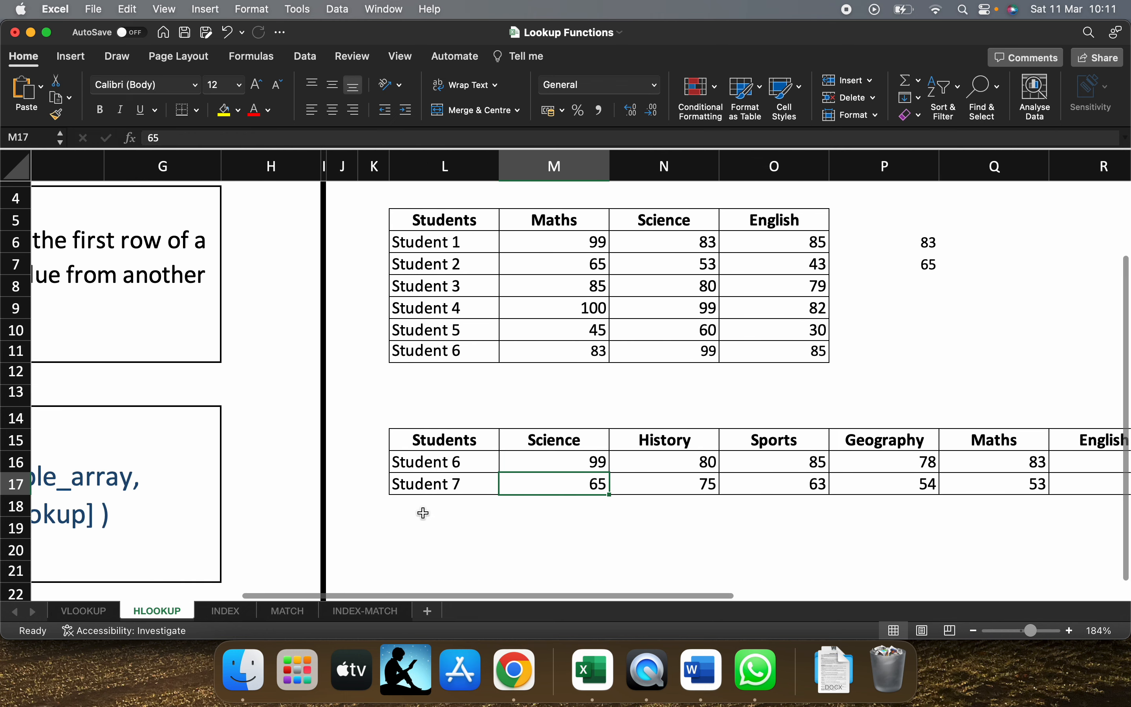
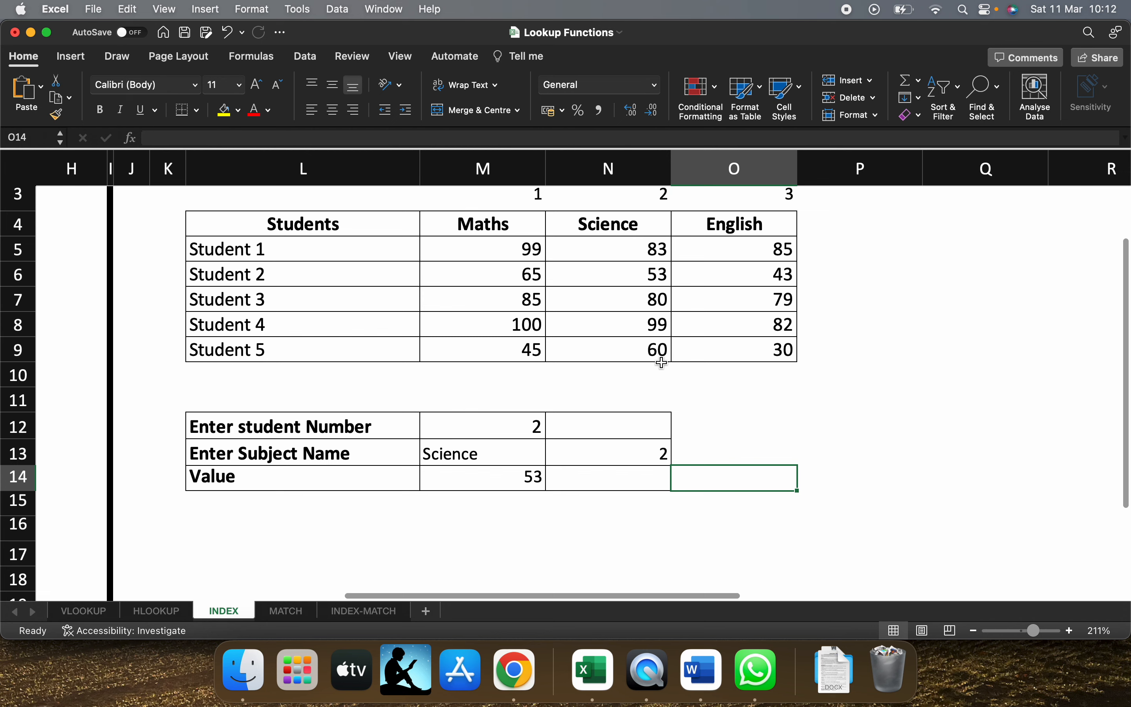
# Step: On the INDEX sheet, clear all arguments from the INDEX formula in the Value cell M14
pyautogui.scroll(3, 718, 442)
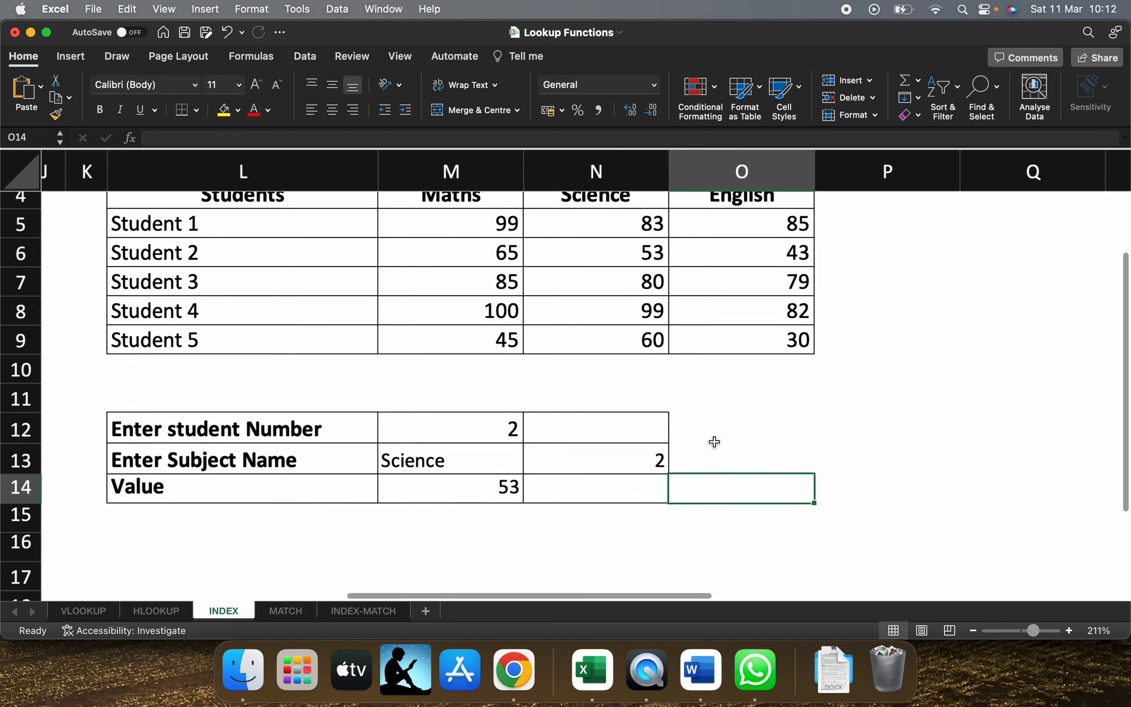
pyautogui.click(506, 491)
pyautogui.doubleClick(506, 492)
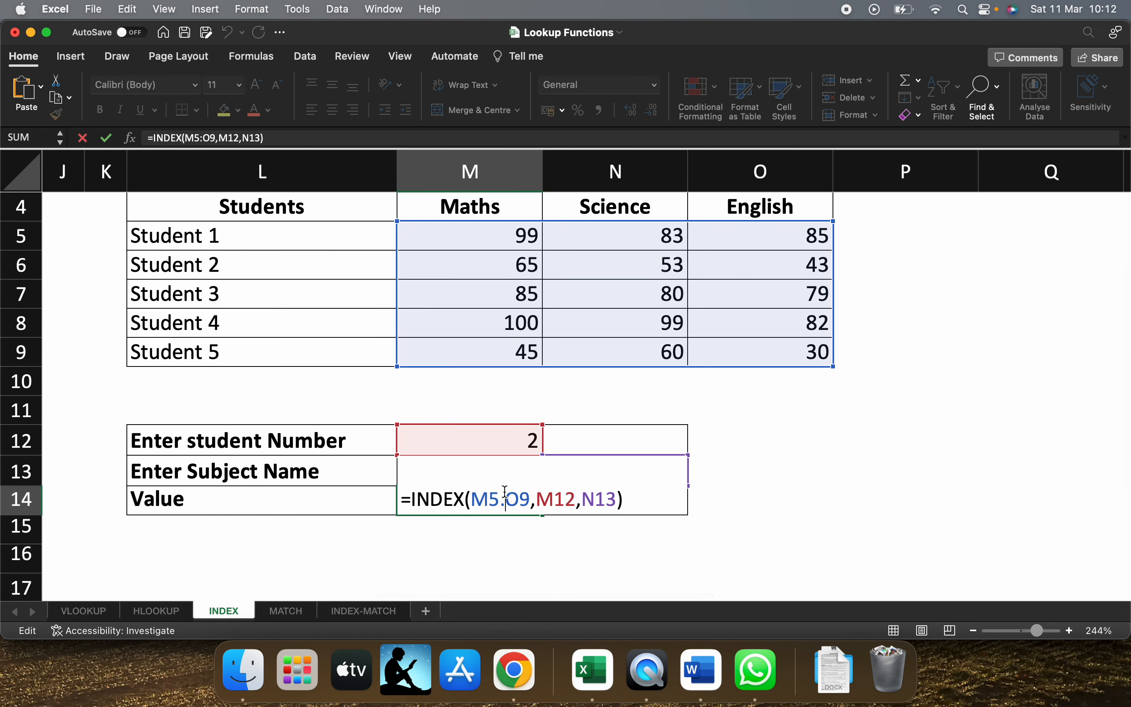
pyautogui.moveTo(619, 501); pyautogui.dragTo(471, 498)
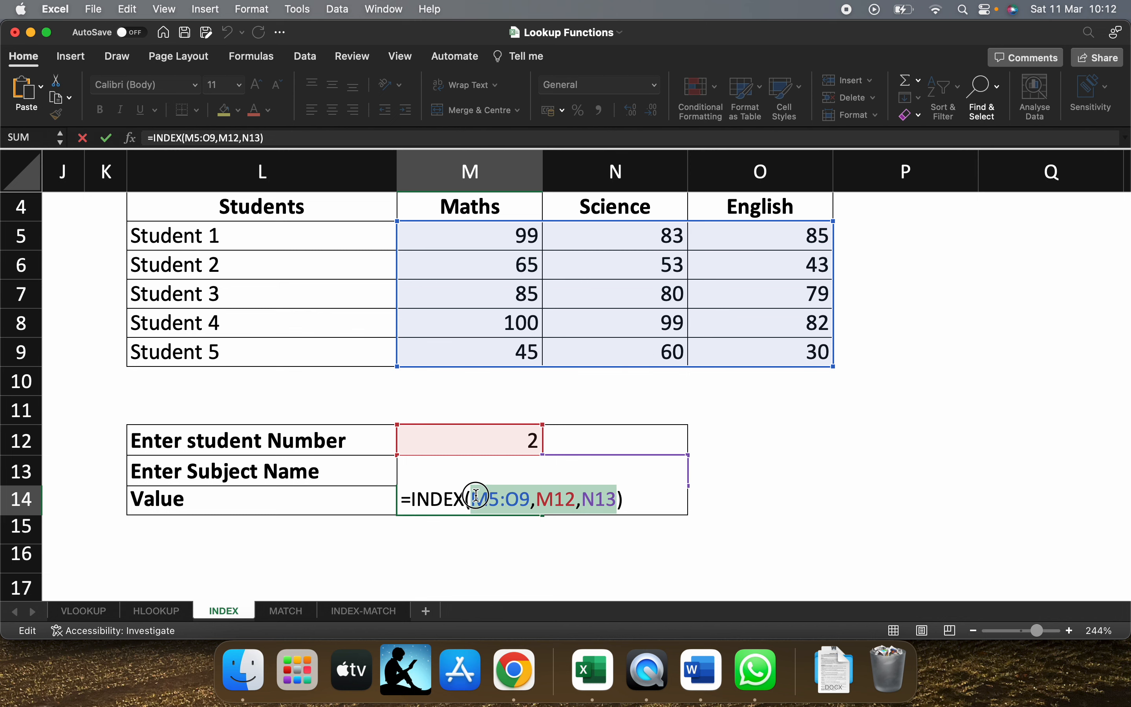
pyautogui.press('BackSpace')
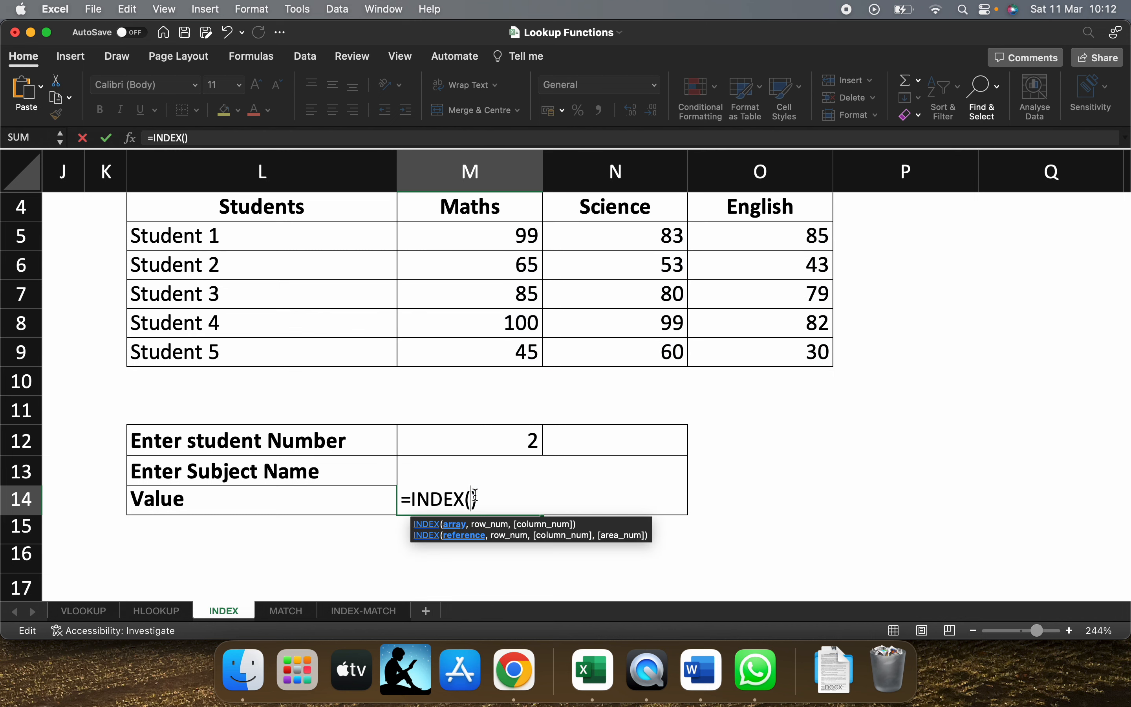
pyautogui.moveTo(474, 232); pyautogui.dragTo(485, 352)
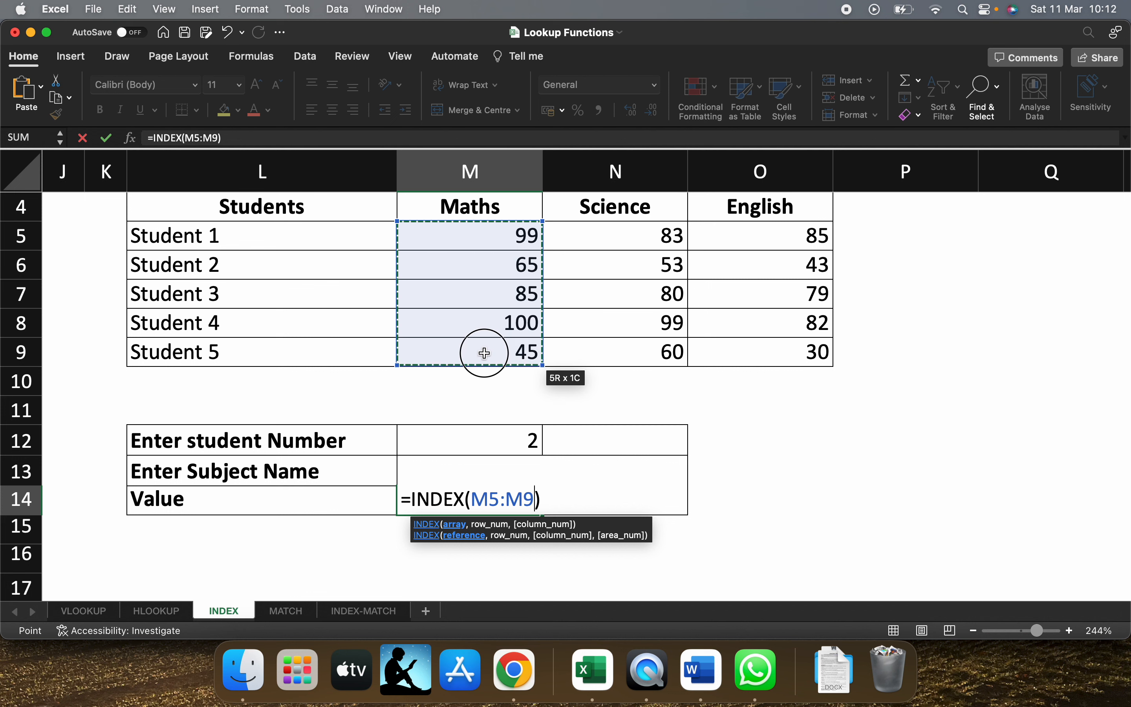
pyautogui.write(',')
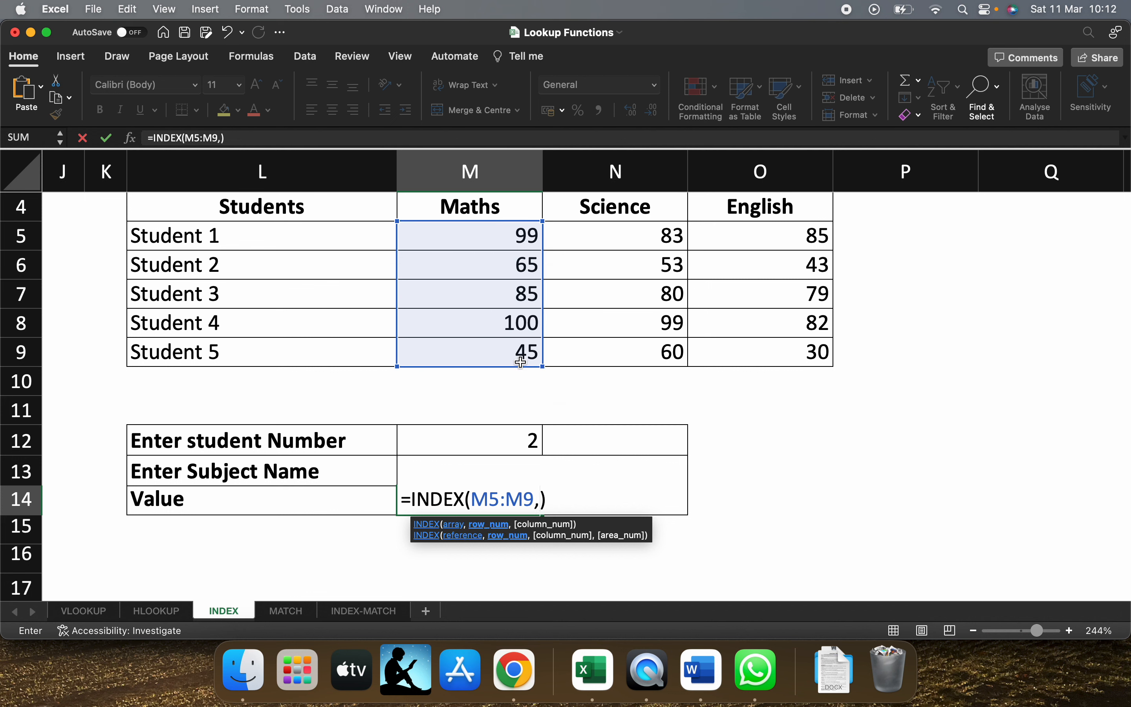
pyautogui.press('BackSpace')
pyautogui.press('BackSpace')
pyautogui.press('BackSpace')
pyautogui.press('BackSpace')
pyautogui.press('BackSpace')
pyautogui.press('BackSpace')
# Step: Fill the INDEX formula in M14 with array M5:O9, row 2 and column 2, and check it against Student 2's Science mark
pyautogui.moveTo(475, 229); pyautogui.dragTo(745, 354)
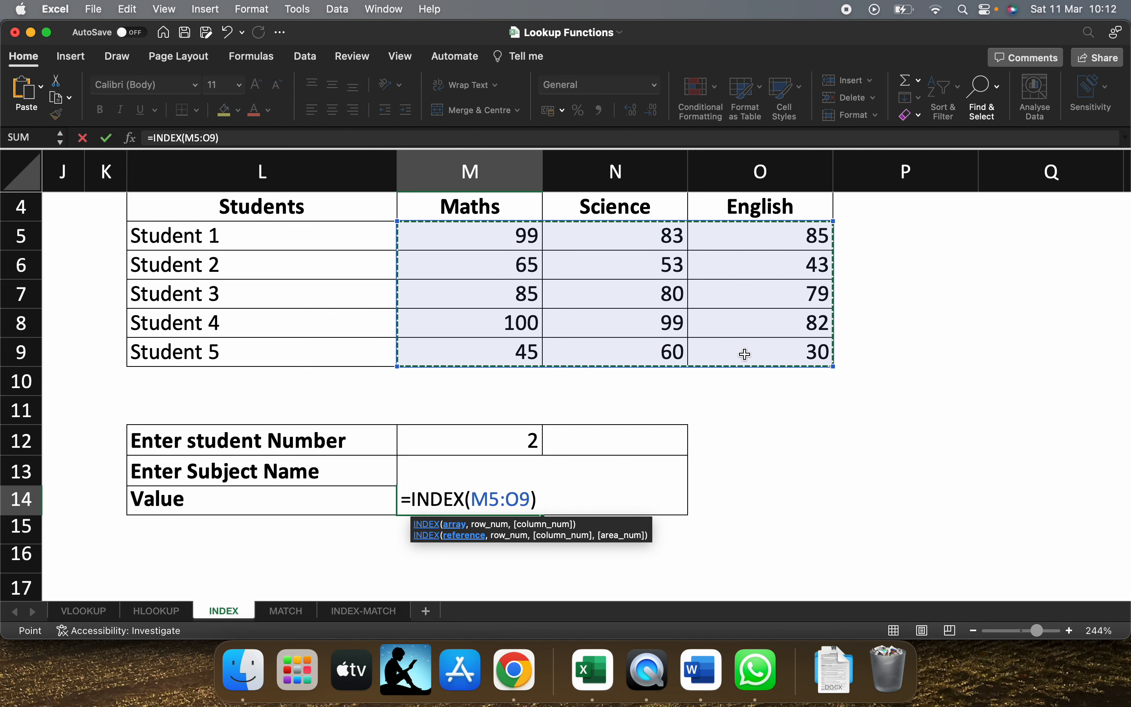
pyautogui.write(',')
pyautogui.write('2,2')
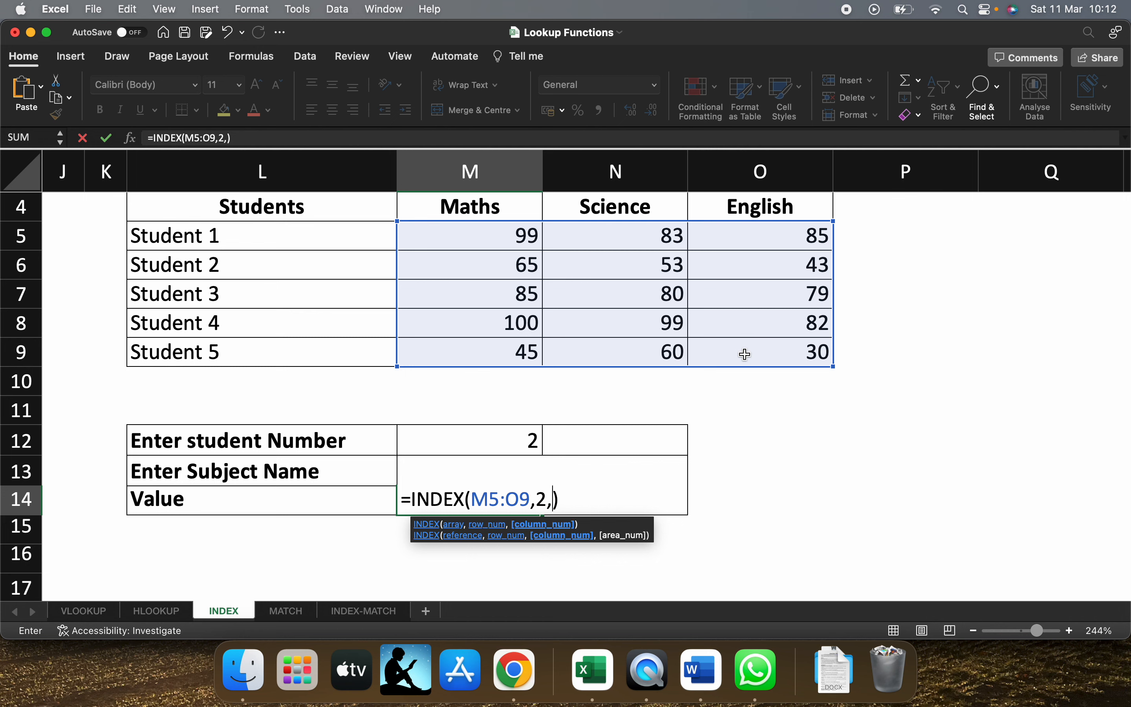
pyautogui.press('Return')
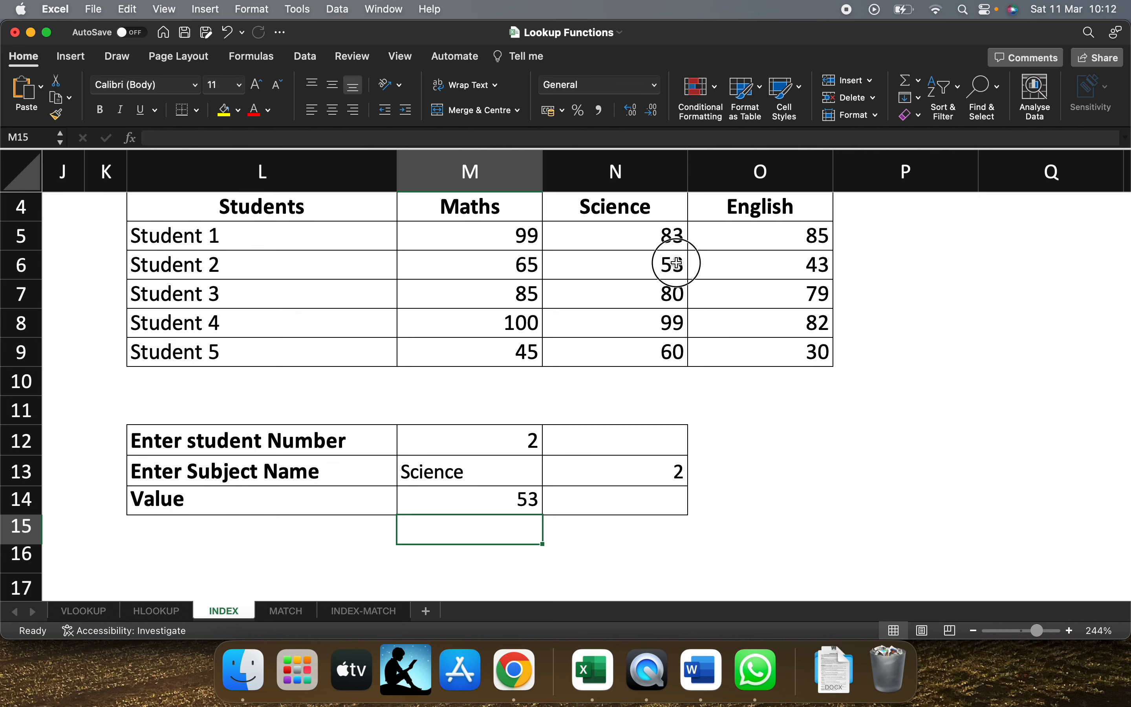
pyautogui.moveTo(668, 268); pyautogui.dragTo(714, 255)
# Step: Change the row number in M14's INDEX formula to 3
pyautogui.click(523, 503)
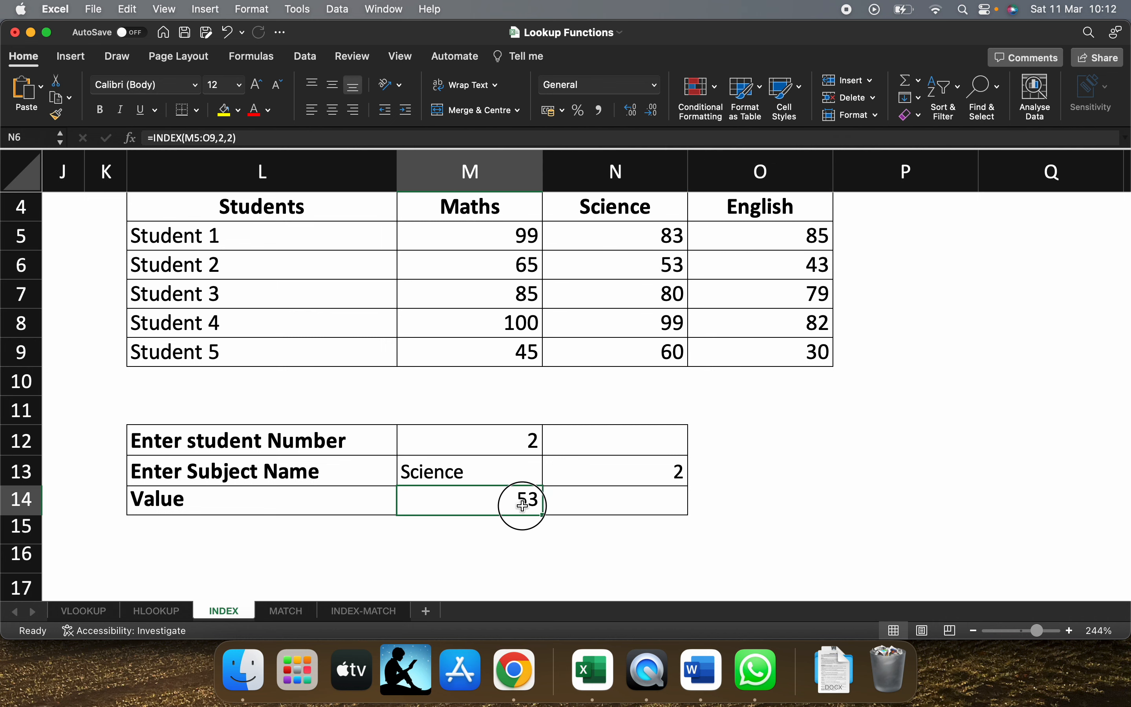
pyautogui.doubleClick(523, 500)
pyautogui.click(542, 500)
pyautogui.press('BackSpace')
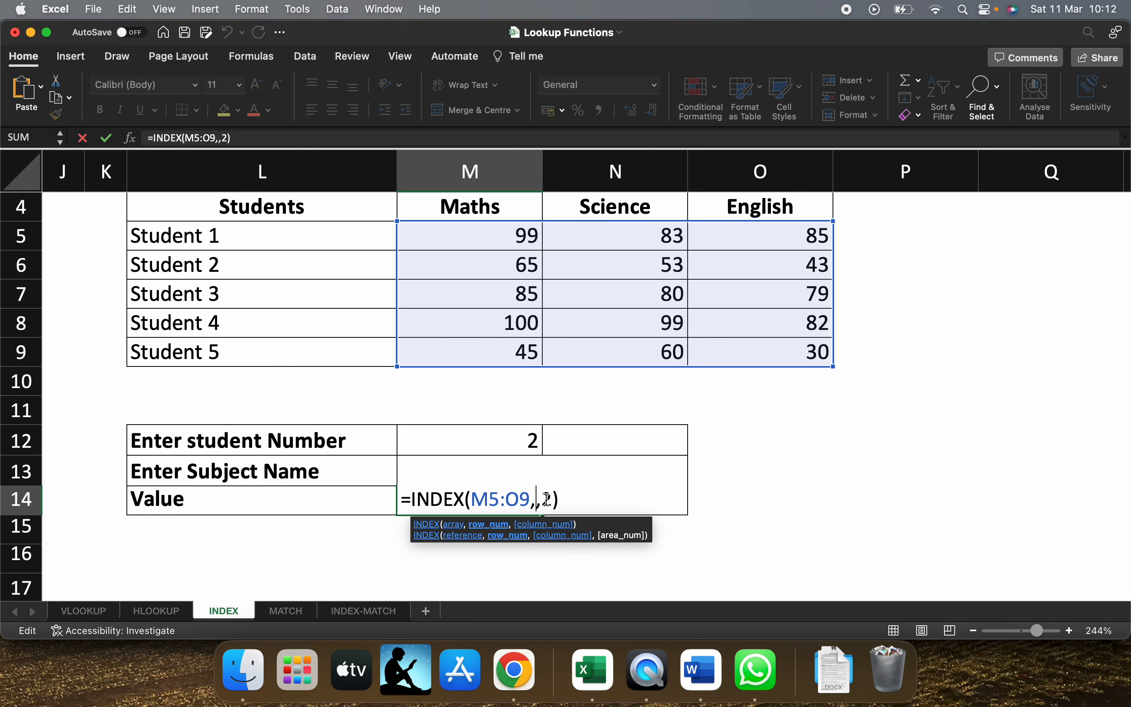
pyautogui.write('3')
pyautogui.press('Return')
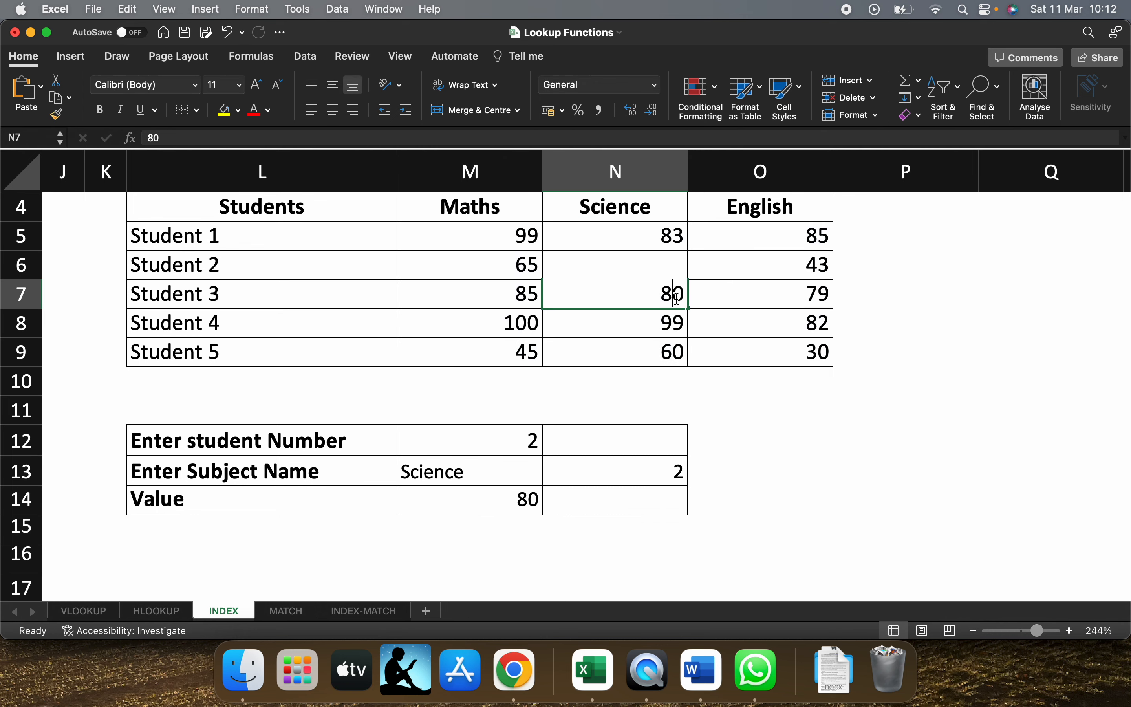
# Step: Clear the array, row and column arguments from the INDEX formula in the Value cell M14
pyautogui.click(494, 509)
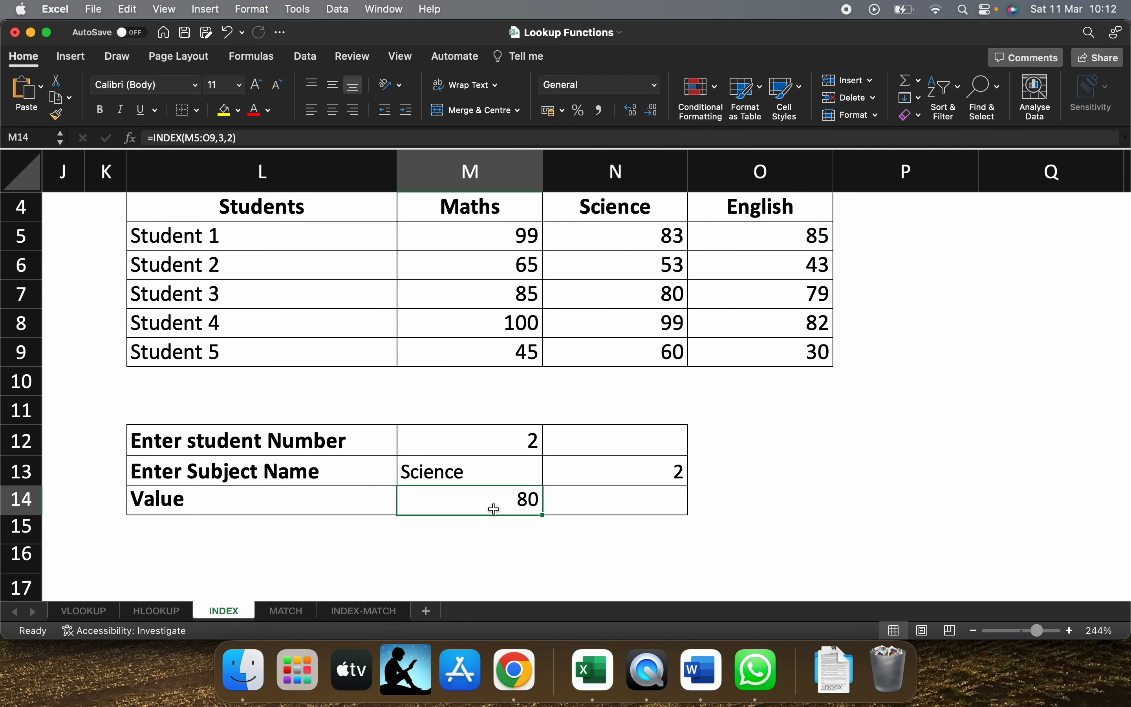
pyautogui.doubleClick(494, 508)
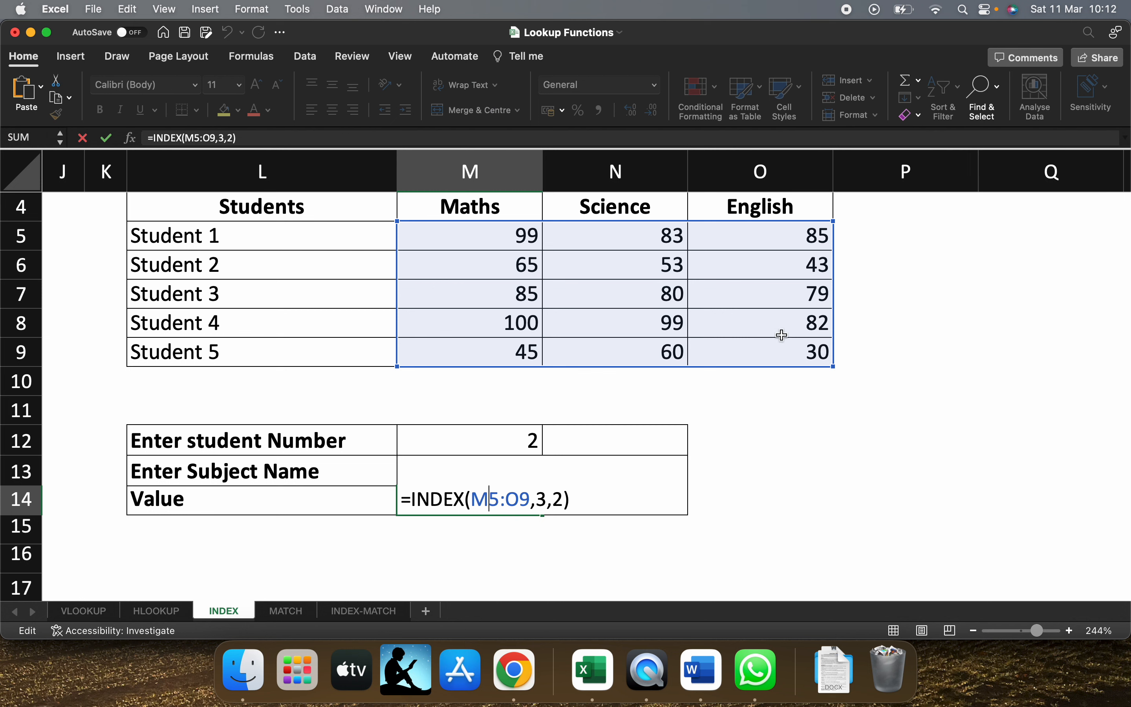
pyautogui.press('Right')
pyautogui.press('Right')
pyautogui.press('Right')
pyautogui.press('Right')
pyautogui.press('Right')
pyautogui.press('Right')
pyautogui.press('Right')
pyautogui.press('Right')
pyautogui.press('Right')
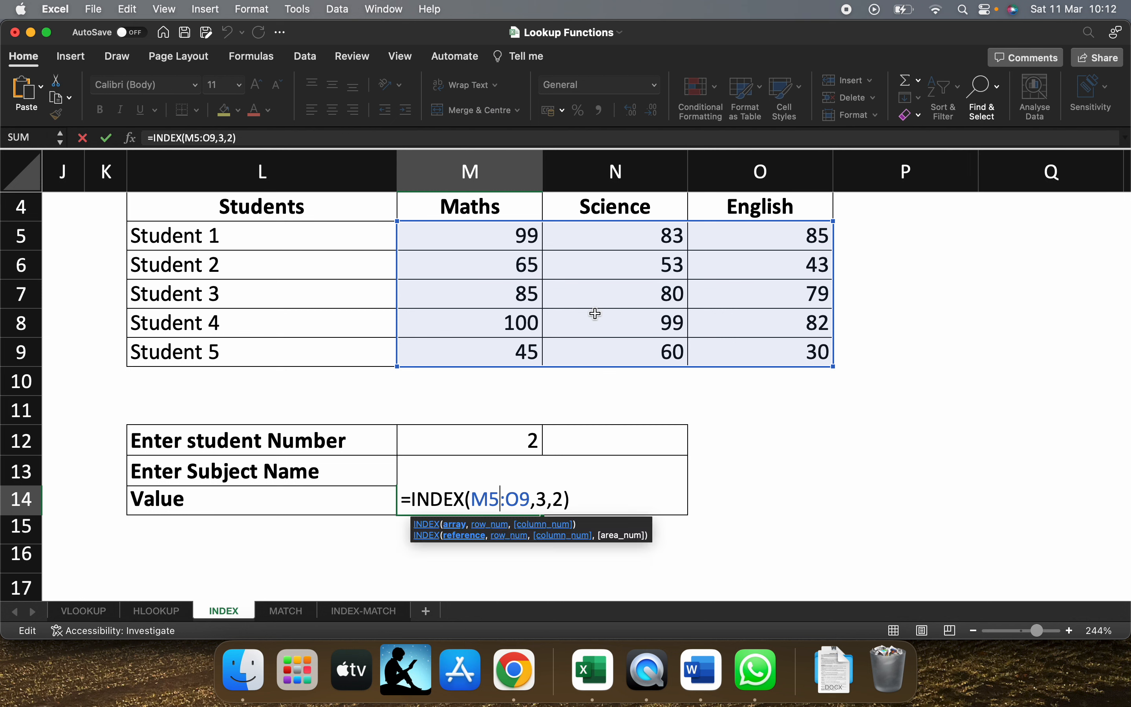
pyautogui.press('BackSpace')
pyautogui.press('BackSpace')
pyautogui.press('BackSpace')
pyautogui.press('BackSpace')
pyautogui.press('BackSpace')
pyautogui.press('BackSpace')
pyautogui.press('BackSpace')
pyautogui.press('BackSpace')
pyautogui.press('BackSpace')
pyautogui.press('BackSpace')
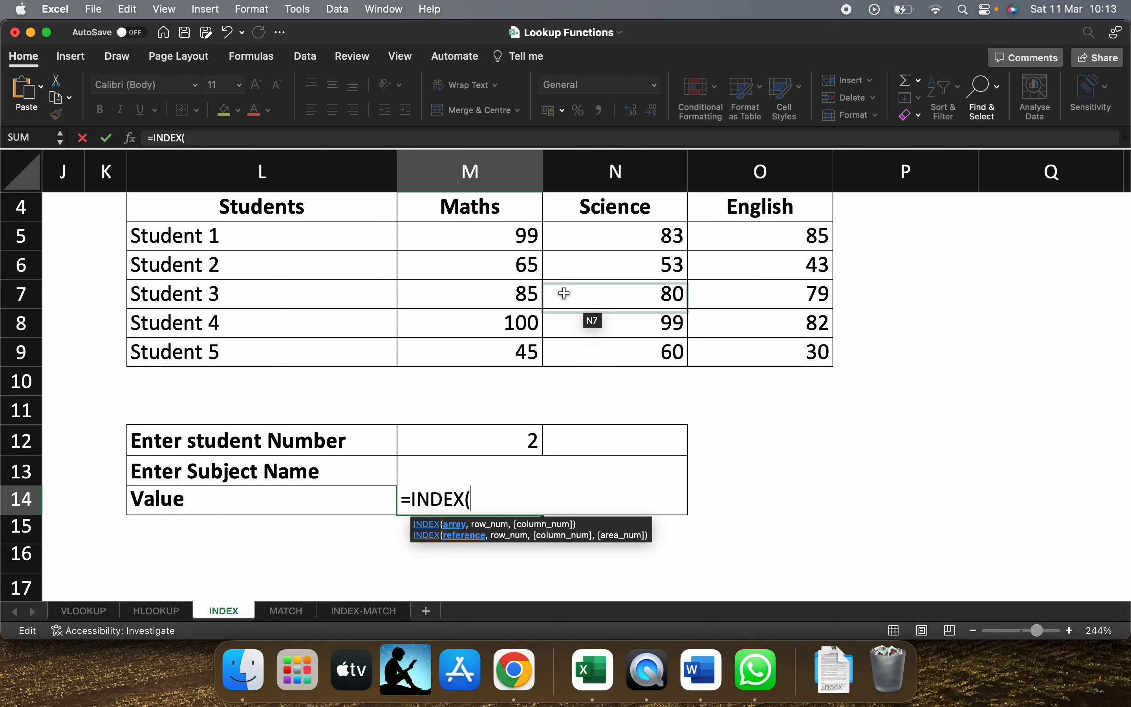
# Step: Complete the INDEX formula in M14 with array M5:O9, row 3 and column 3 to return Student 3's English mark
pyautogui.click(462, 240)
pyautogui.moveTo(610, 240); pyautogui.dragTo(789, 364)
pyautogui.write(',')
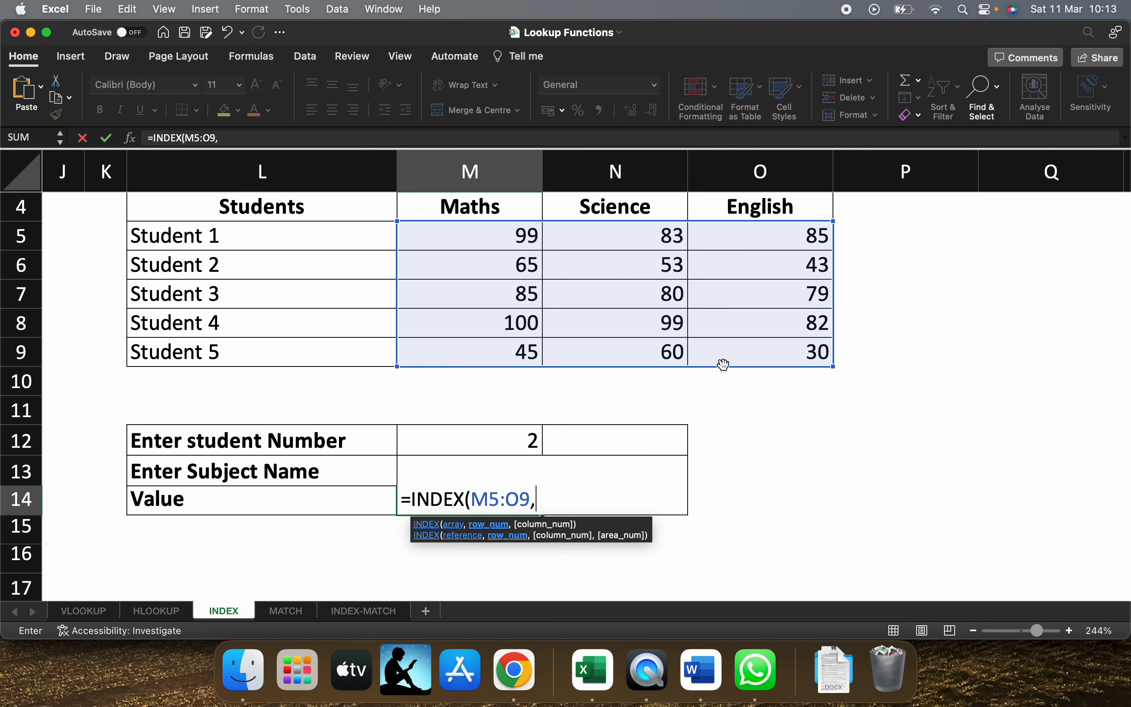
pyautogui.write('3,3')
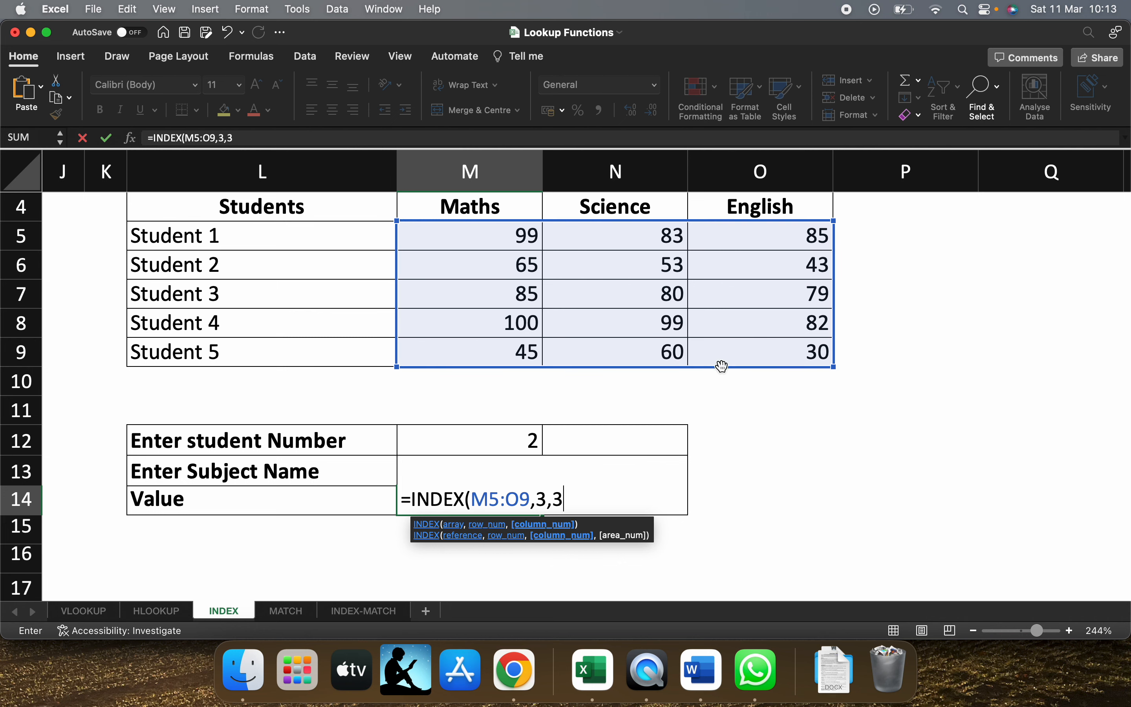
pyautogui.press('Return')
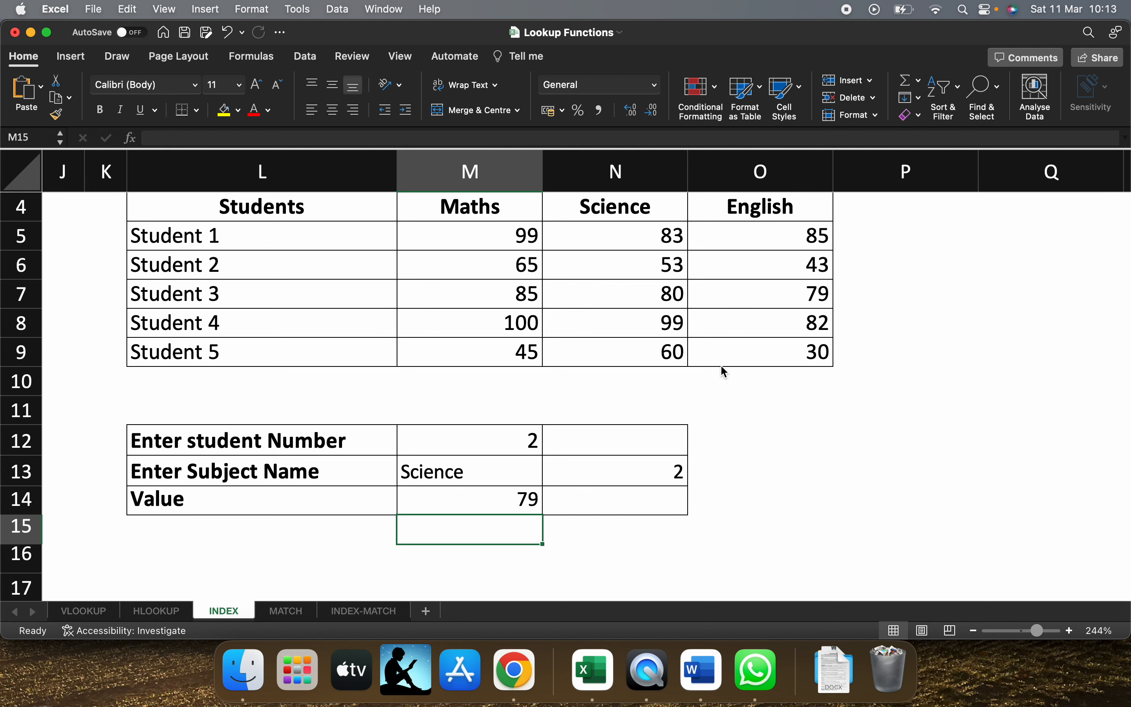
# Step: On the MATCH sheet, examine the formulas in the Maximum marks column, the MAX row and the Maths Student Number cell M16
pyautogui.click(280, 611)
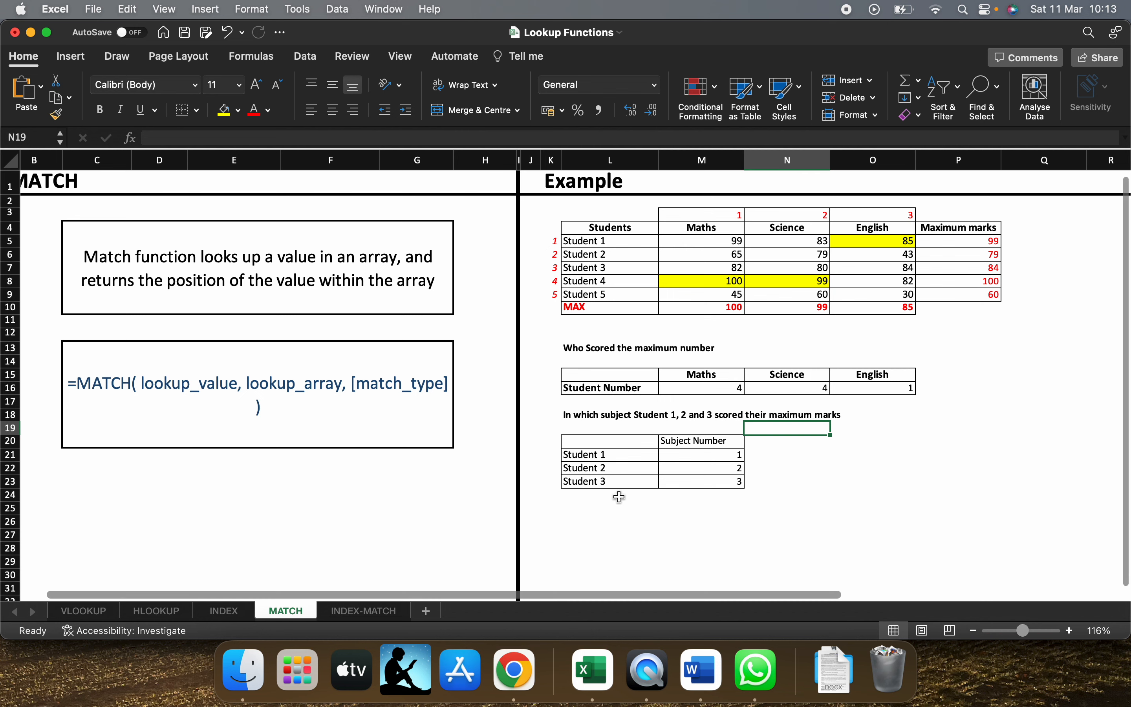
pyautogui.doubleClick(965, 240)
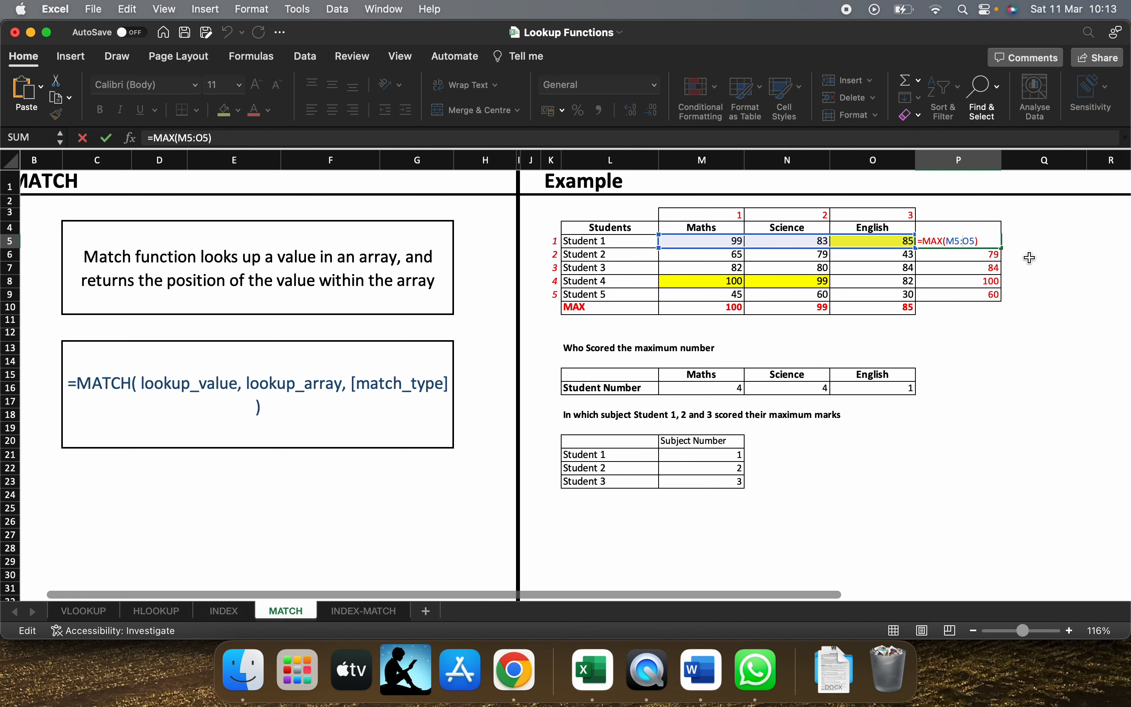
pyautogui.click(1012, 258)
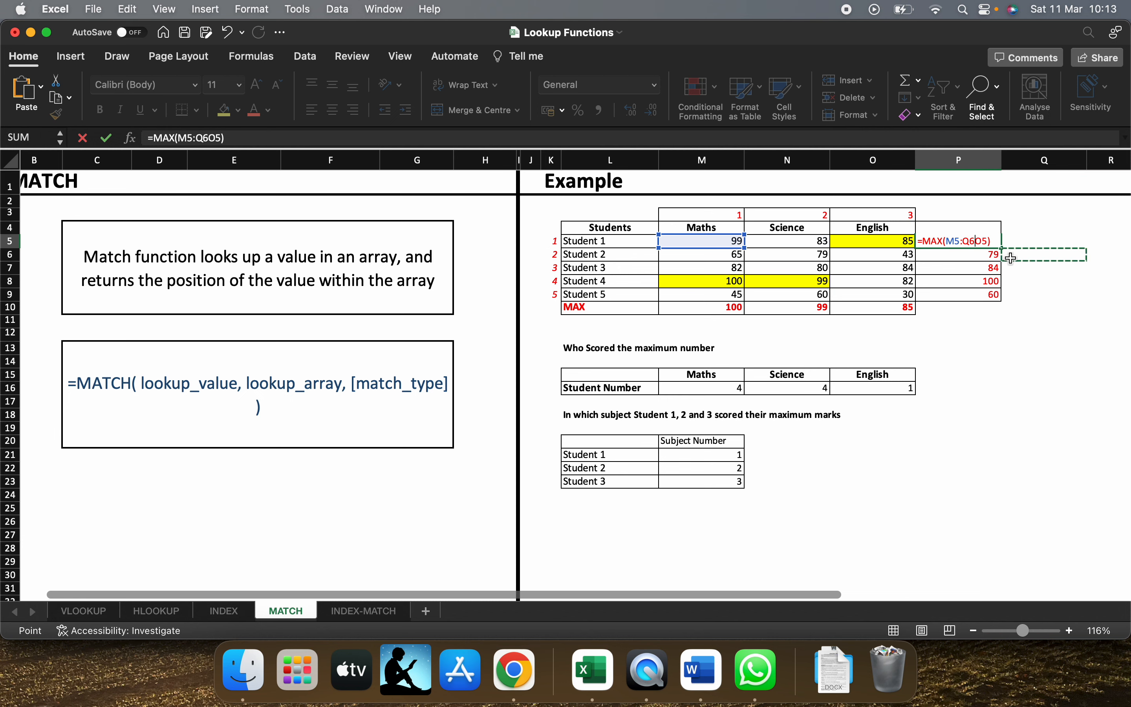
pyautogui.press('Escape')
pyautogui.click(710, 312)
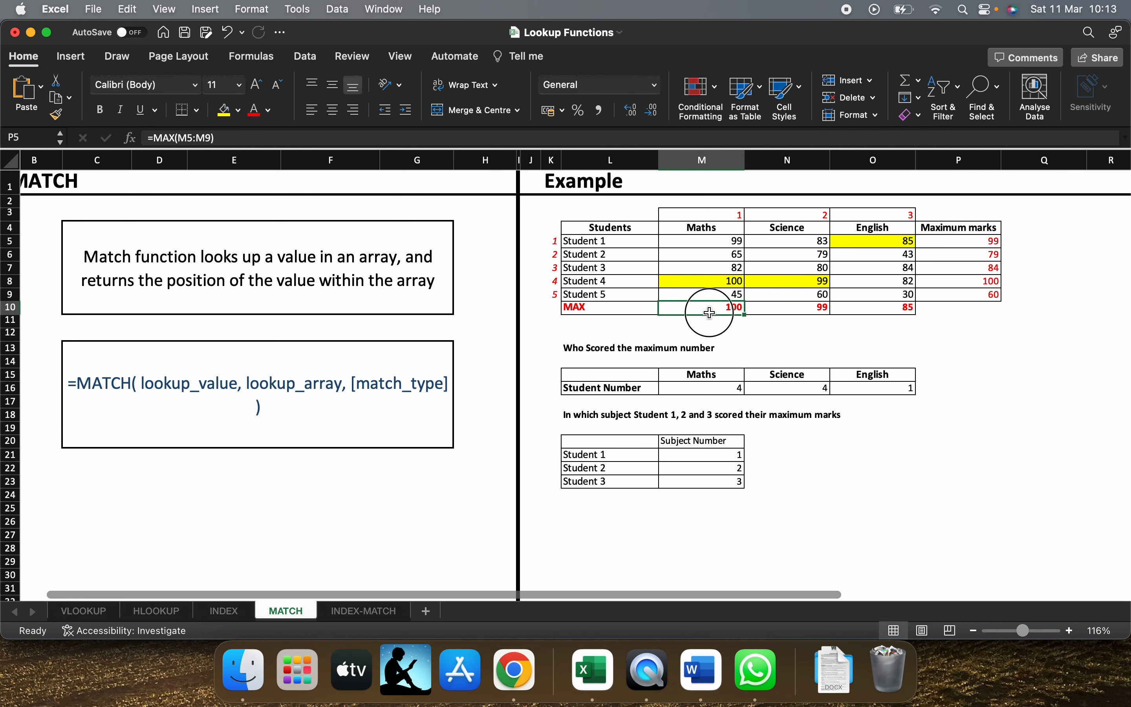
pyautogui.moveTo(708, 312); pyautogui.dragTo(883, 317)
pyautogui.click(882, 313)
pyautogui.click(733, 310)
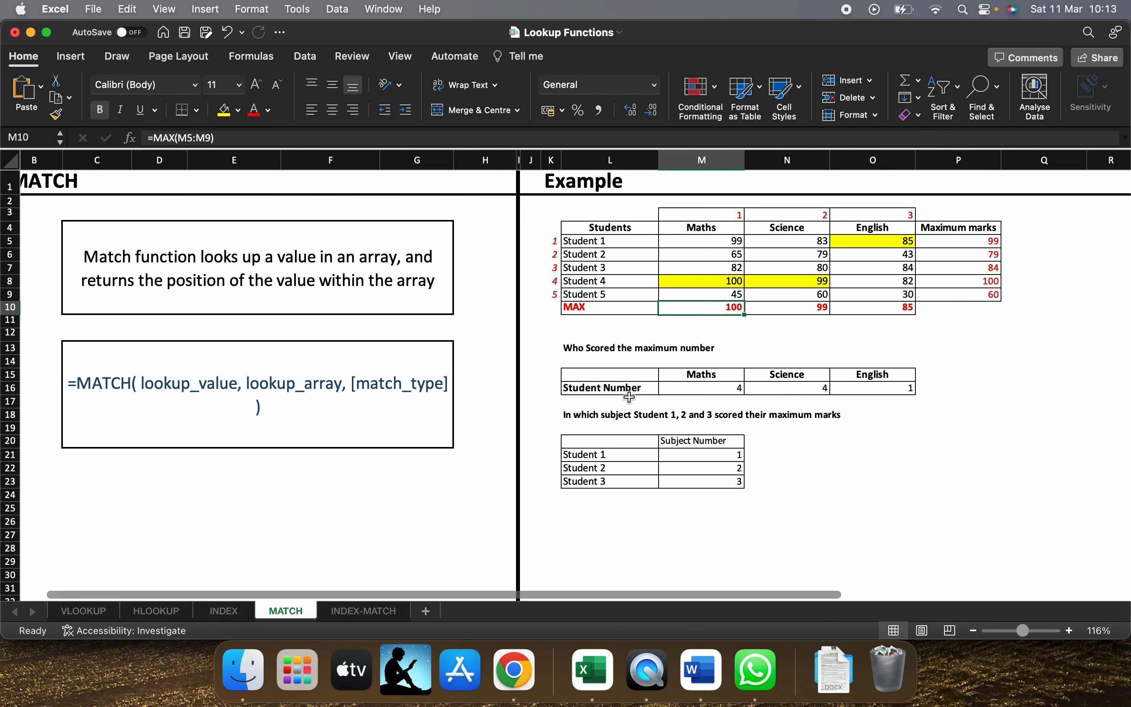
pyautogui.click(694, 389)
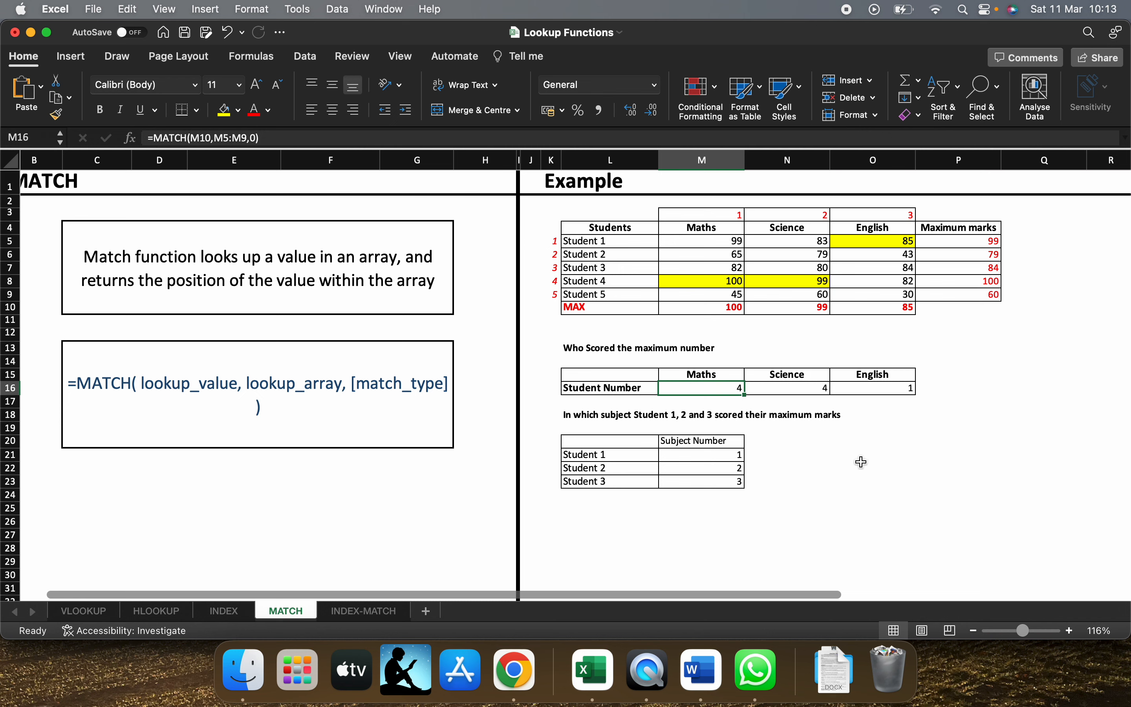
# Step: Enter =MATCH(M10,M5:M9,0) in O20 to find the top Maths scorer, and check it against Student 4's row number and Maths mark
pyautogui.click(838, 437)
pyautogui.write('=')
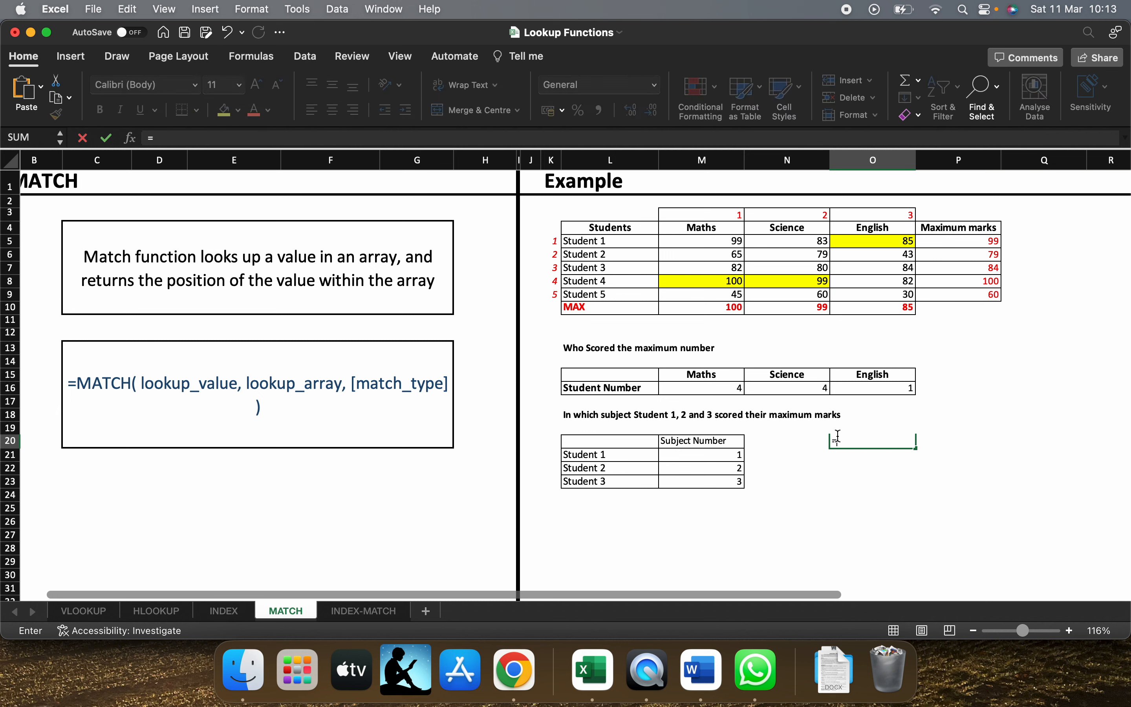
pyautogui.write('match')
pyautogui.press('Tab')
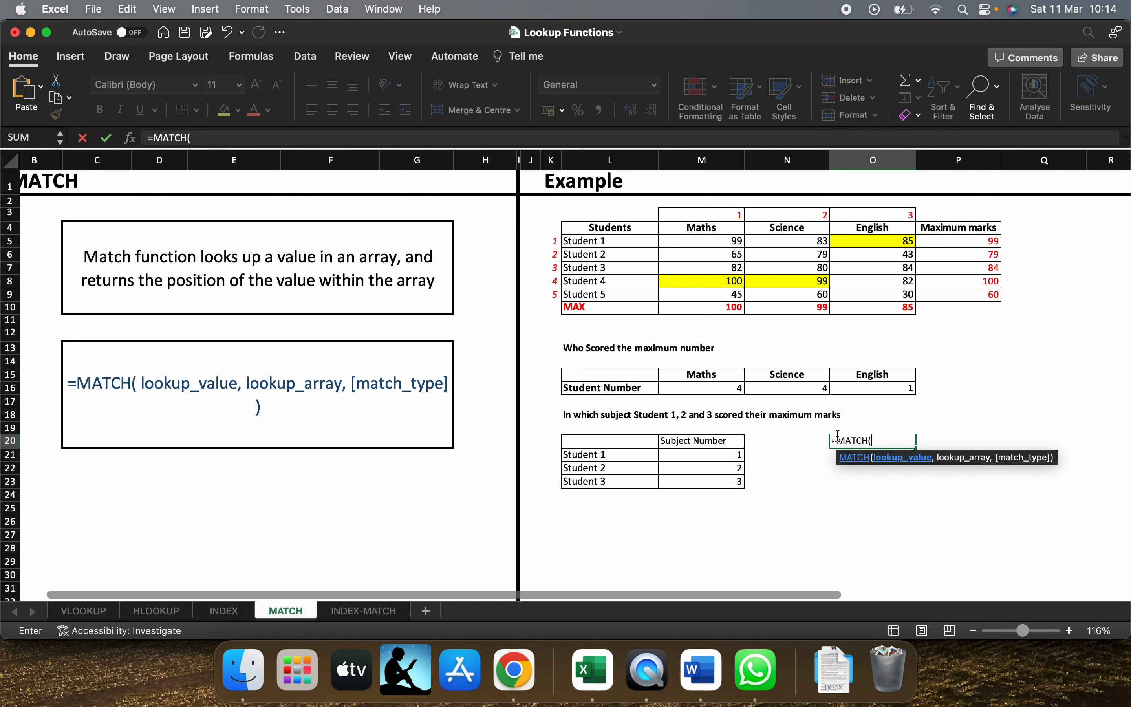
pyautogui.click(706, 312)
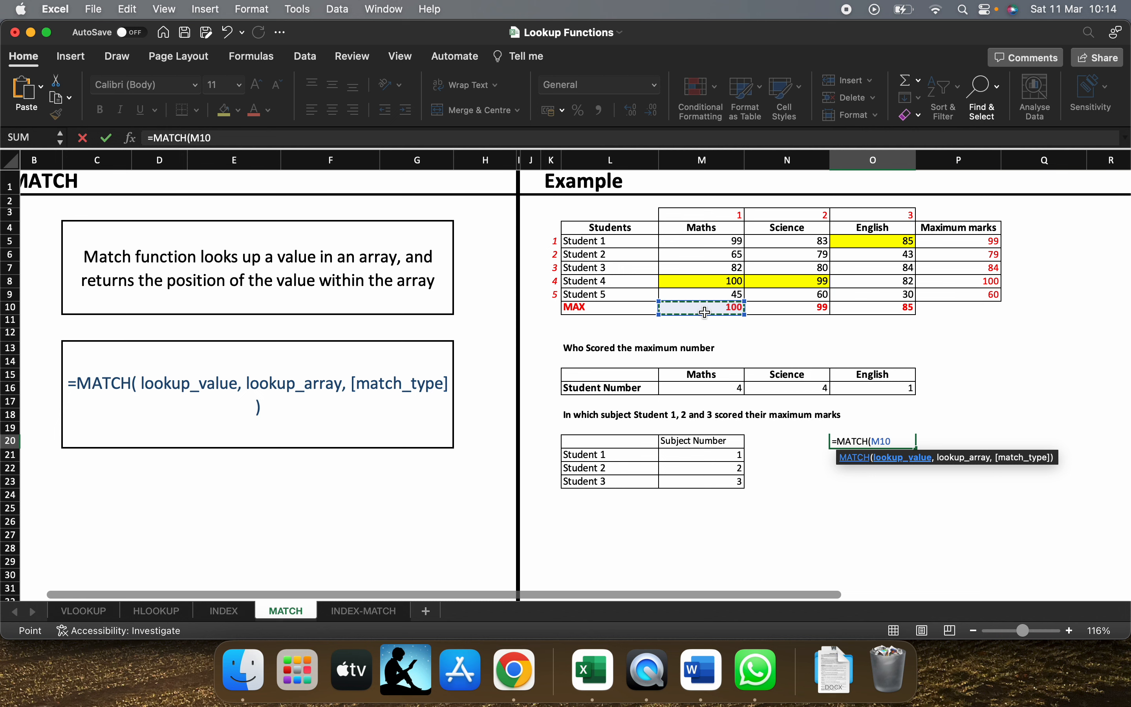
pyautogui.write(',')
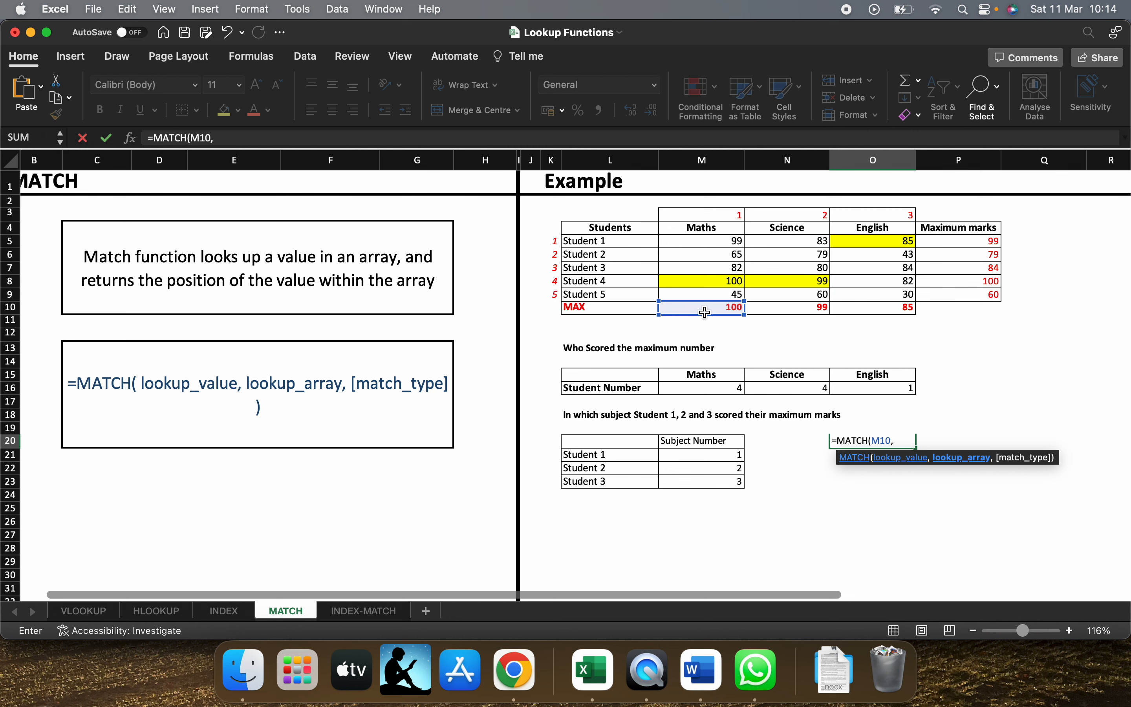
pyautogui.moveTo(716, 240); pyautogui.dragTo(717, 294)
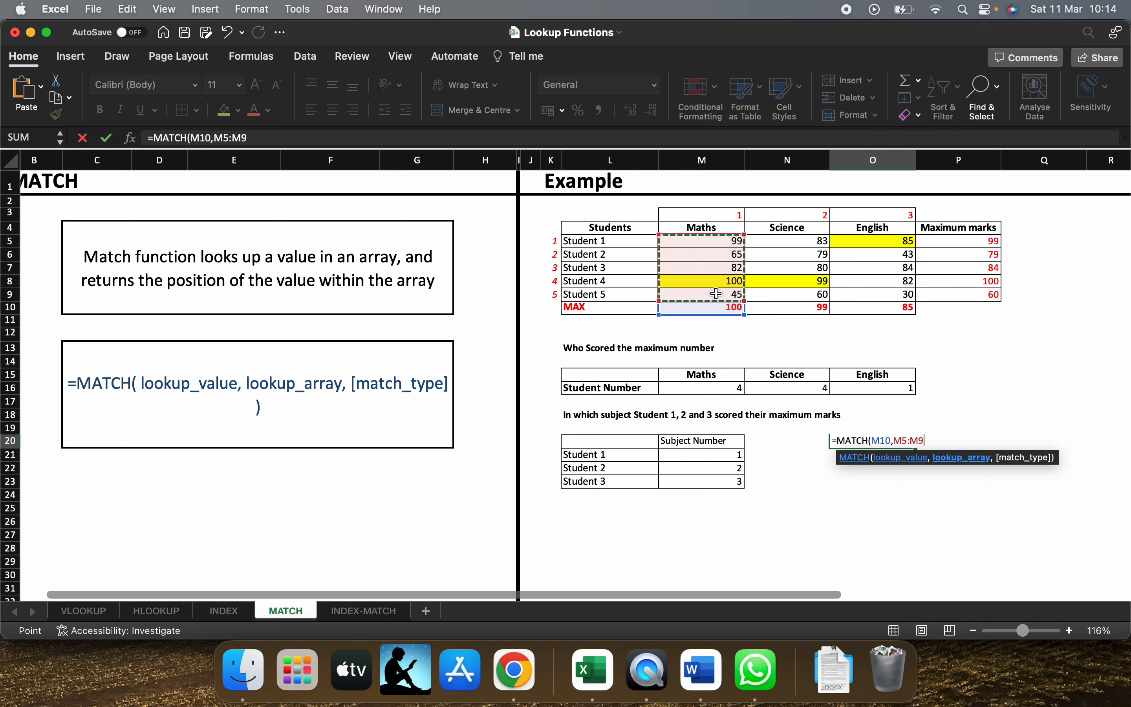
pyautogui.write(',')
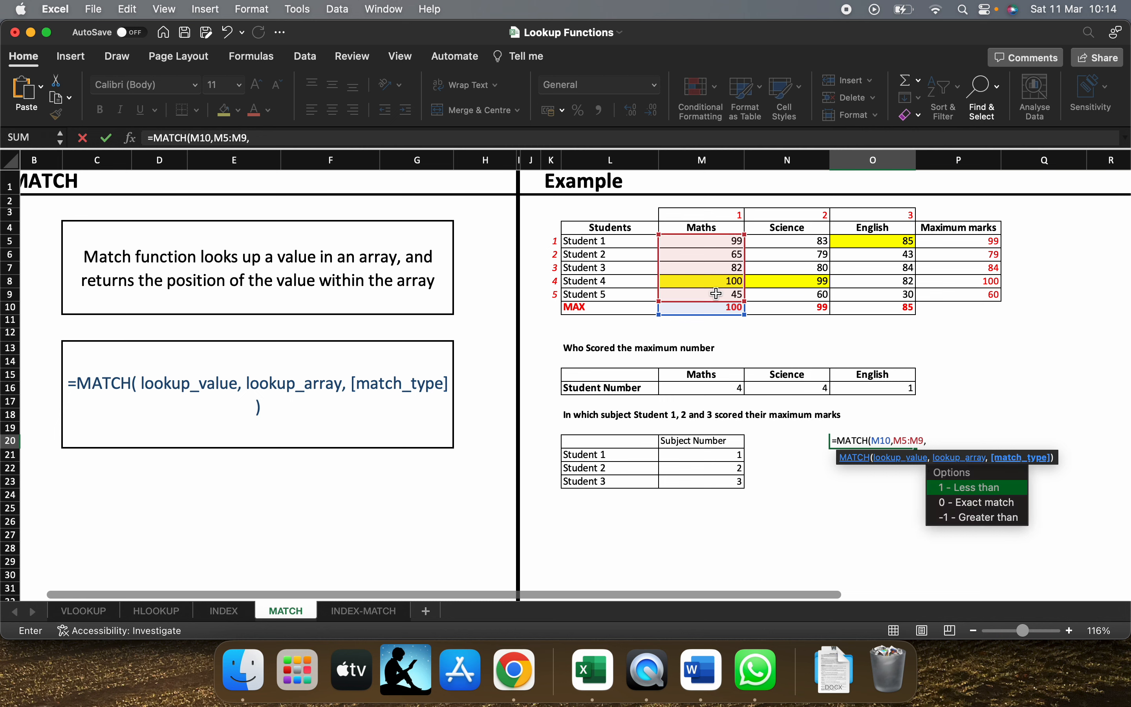
pyautogui.write('0')
pyautogui.press('Return')
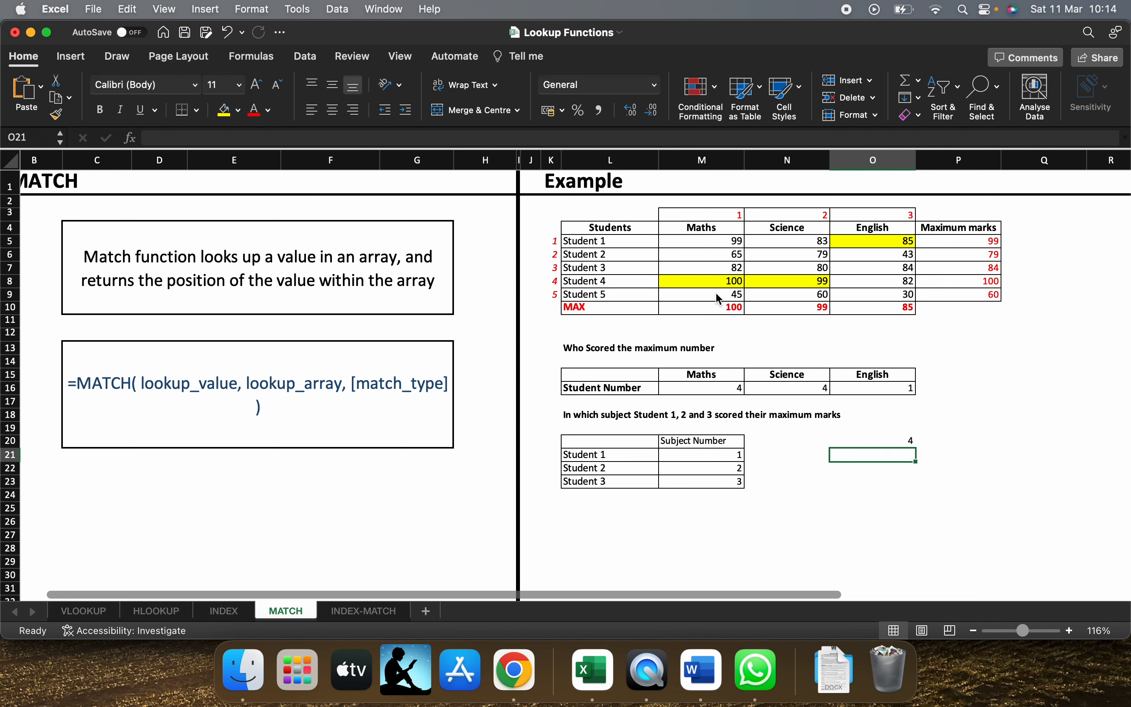
pyautogui.press('Up')
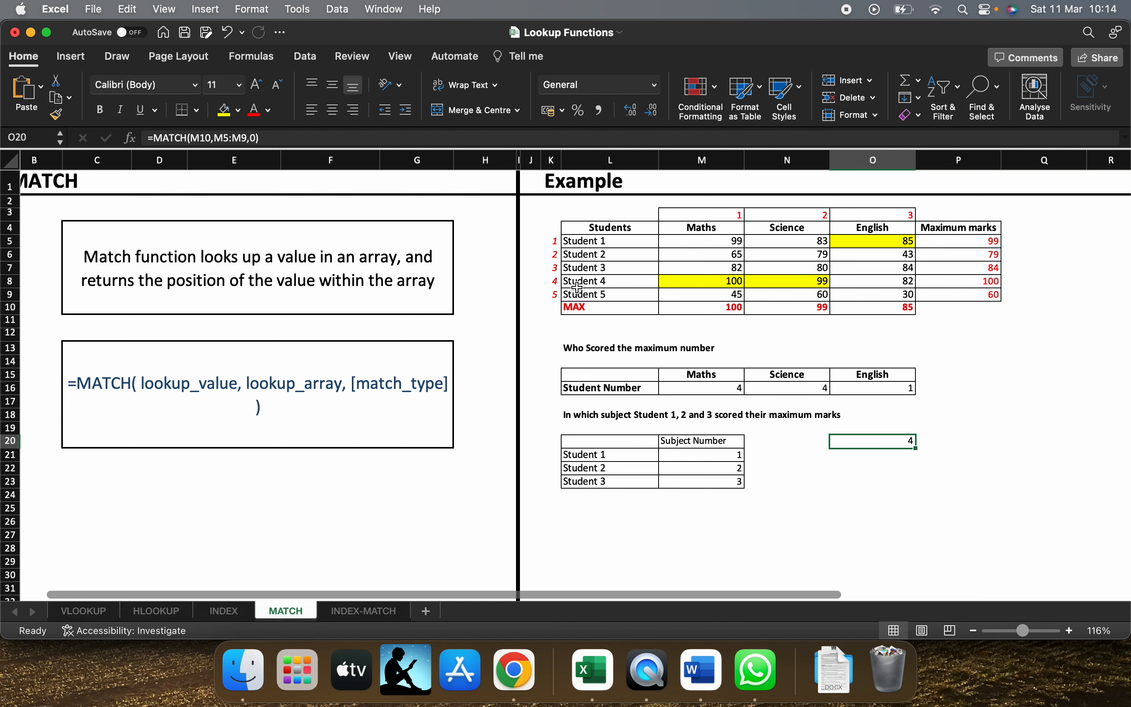
pyautogui.moveTo(553, 282); pyautogui.dragTo(730, 282)
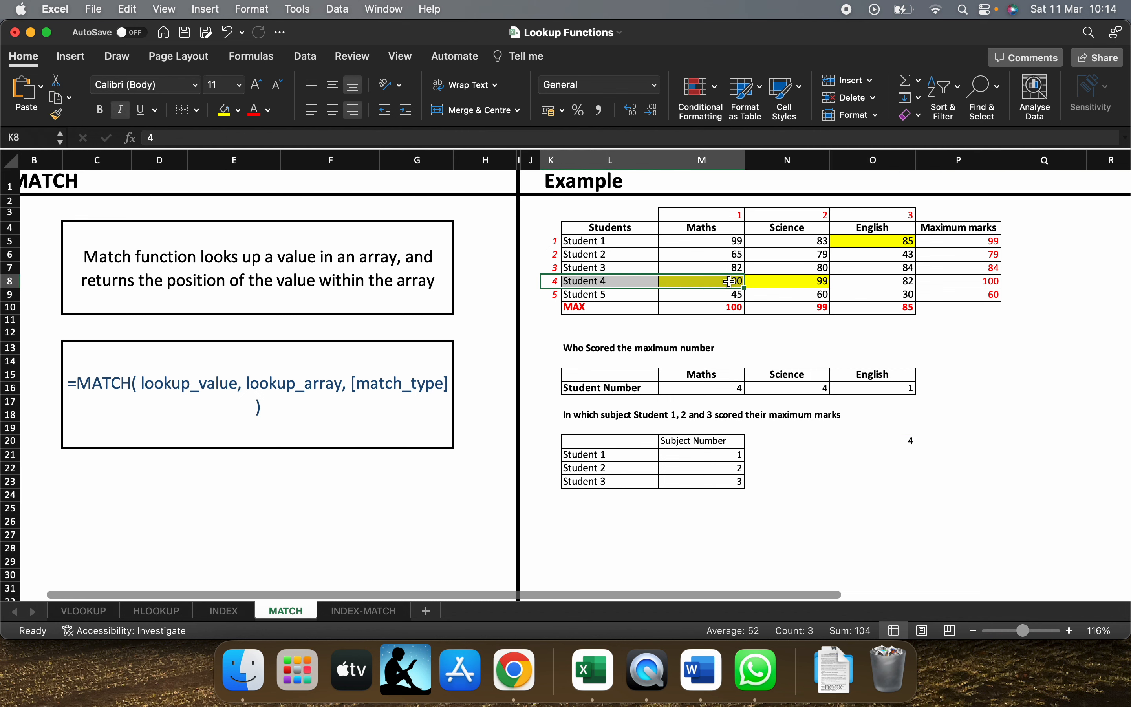
# Step: View the Science formula in N16 and clear all arguments from the MATCH formula in O20
pyautogui.click(808, 390)
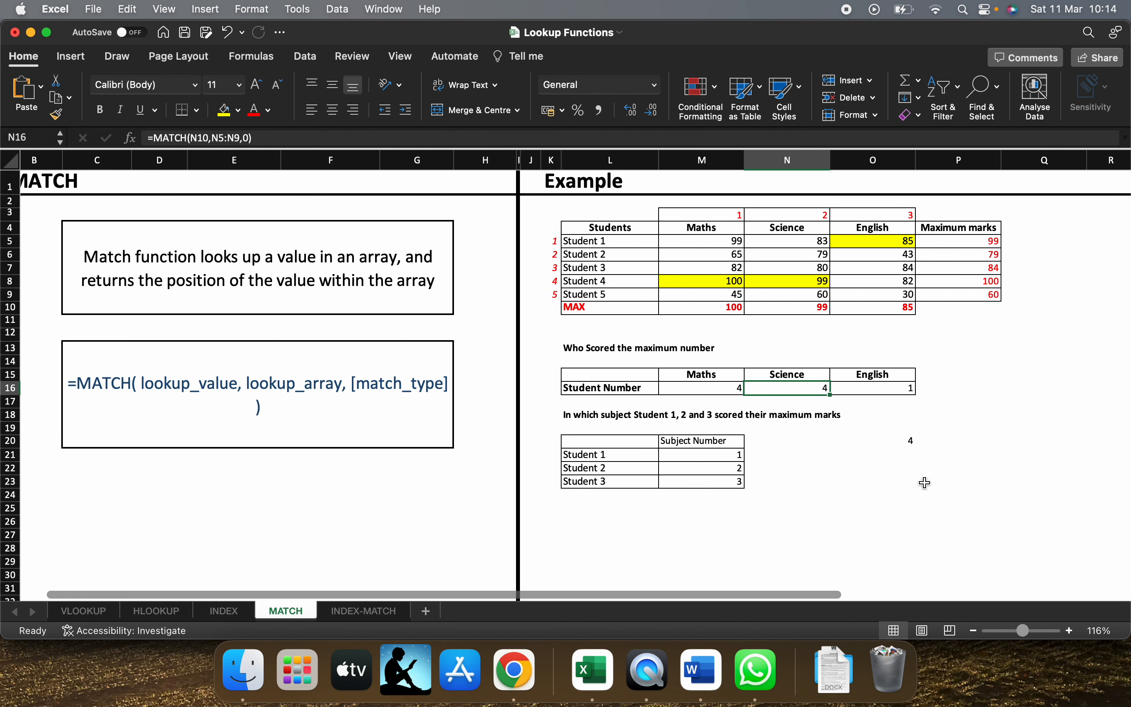
pyautogui.doubleClick(913, 446)
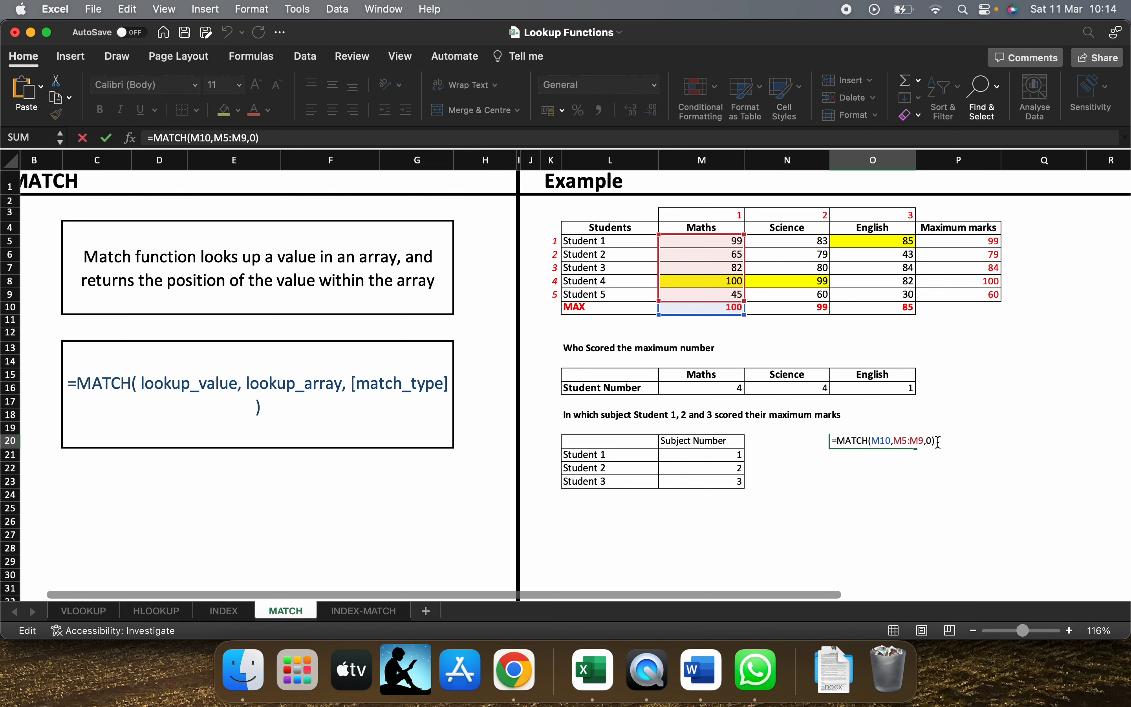
pyautogui.doubleClick(914, 441)
pyautogui.moveTo(913, 441); pyautogui.dragTo(872, 439)
pyautogui.press('BackSpace')
pyautogui.press('BackSpace')
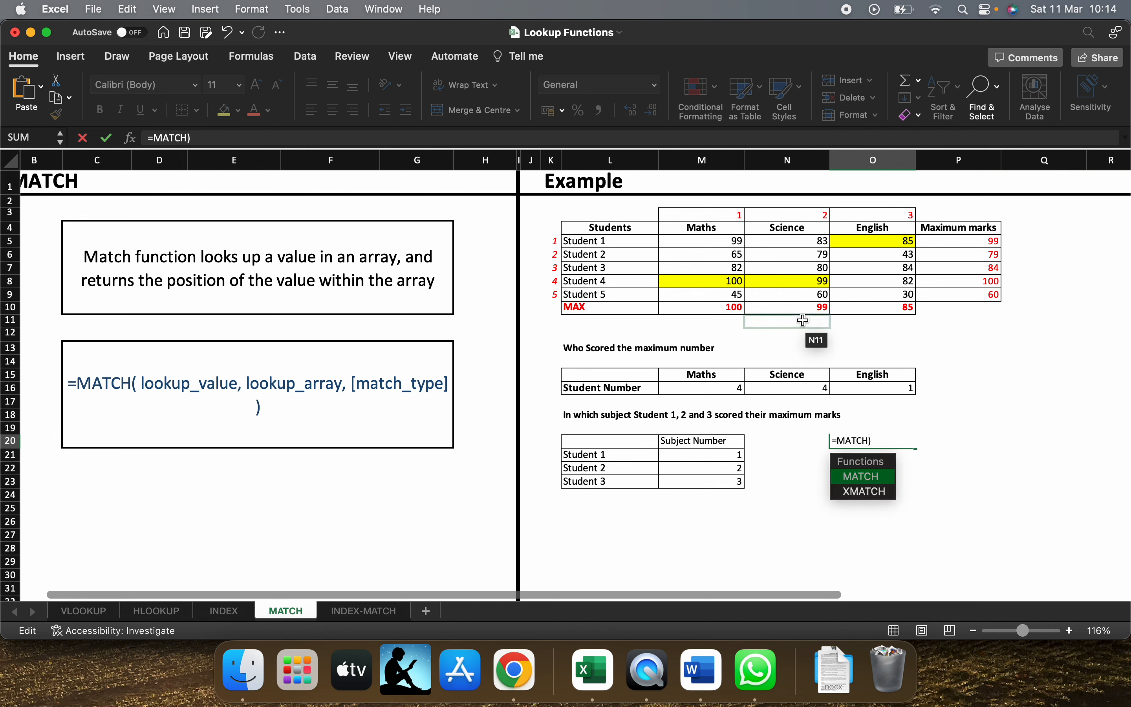
pyautogui.press('Delete')
pyautogui.write('(')
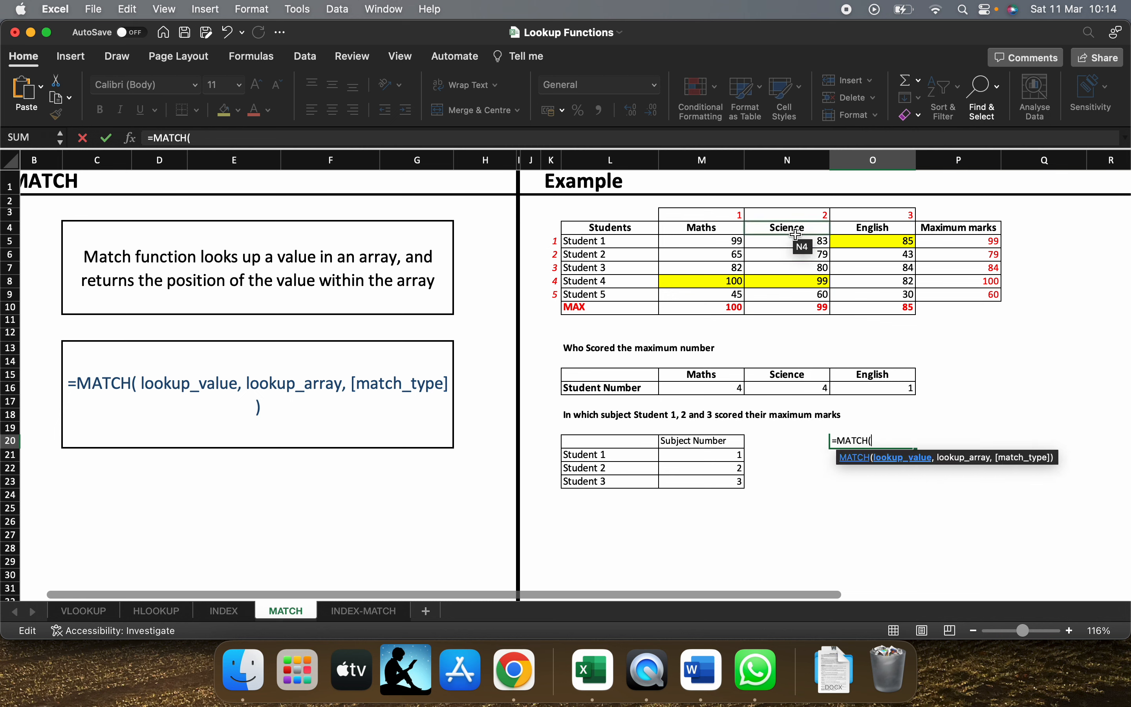
# Step: Fill the MATCH formula in O20 with lookup value N10, array N5:N9 and exact match, and check it against Student 4's Science mark
pyautogui.click(793, 307)
pyautogui.write(',.')
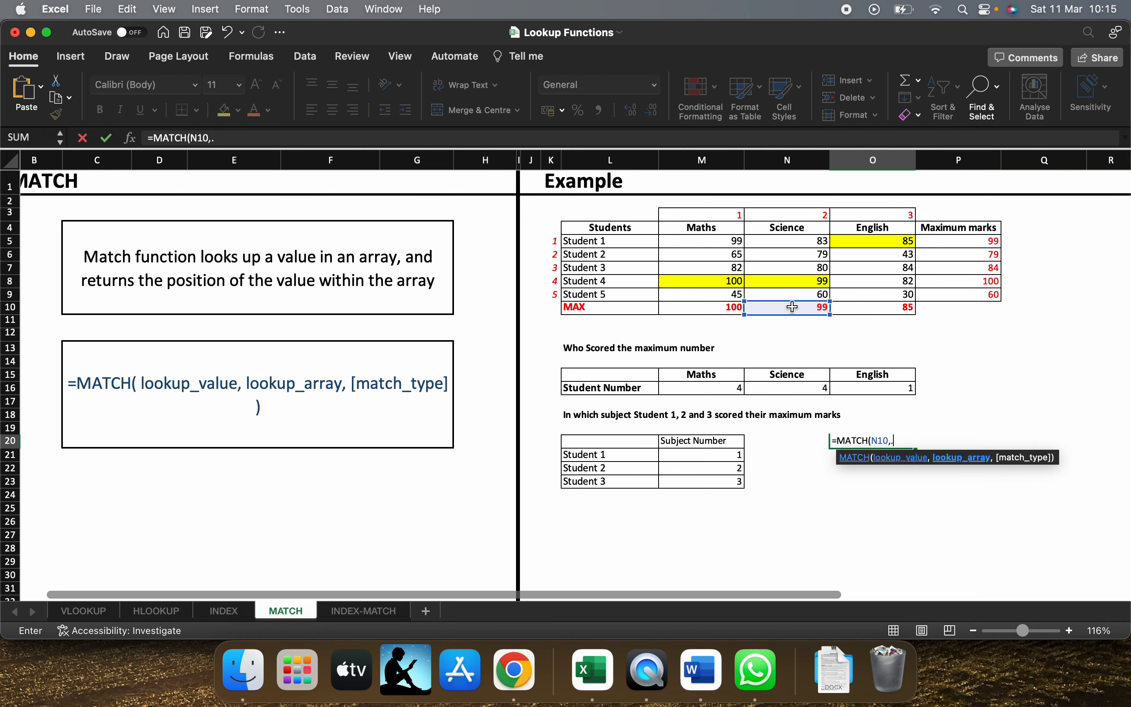
pyautogui.moveTo(790, 240); pyautogui.dragTo(794, 290)
pyautogui.write(',')
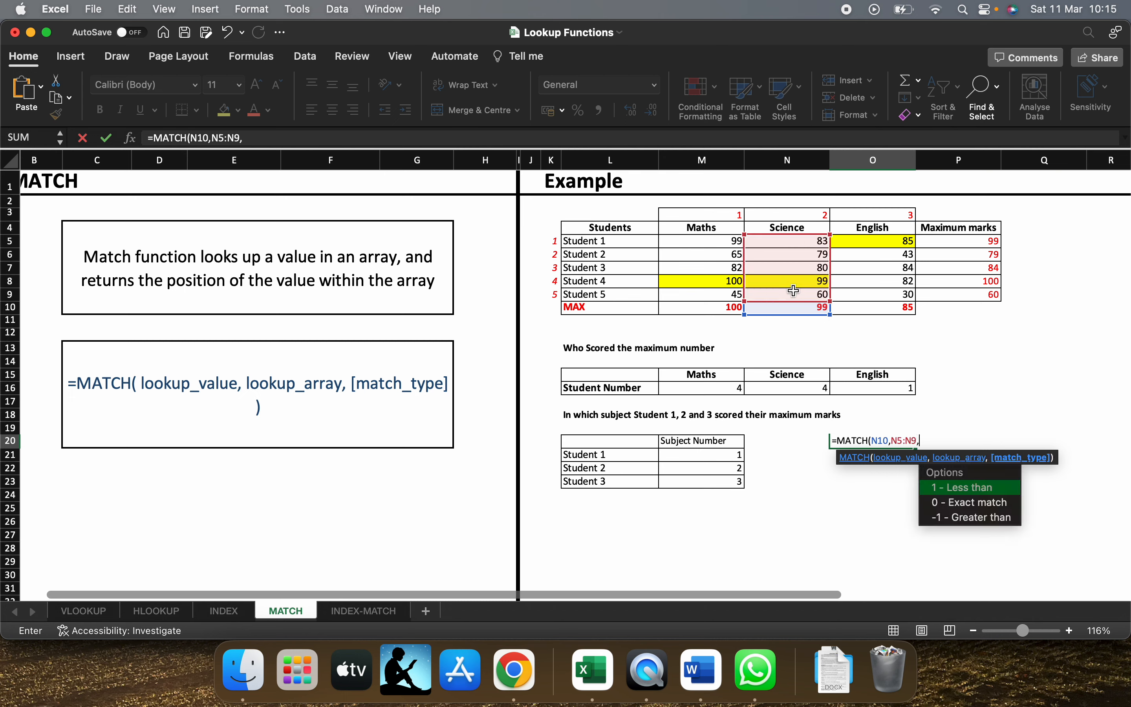
pyautogui.press('Down')
pyautogui.press('Tab')
pyautogui.press('Return')
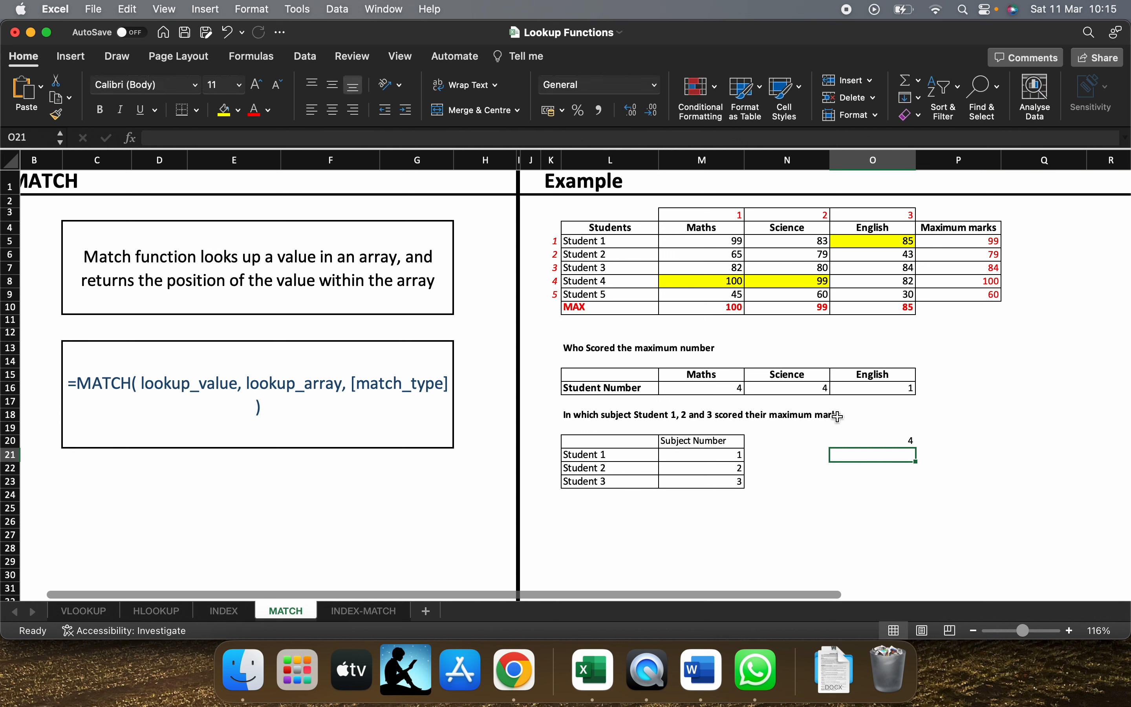
pyautogui.click(820, 283)
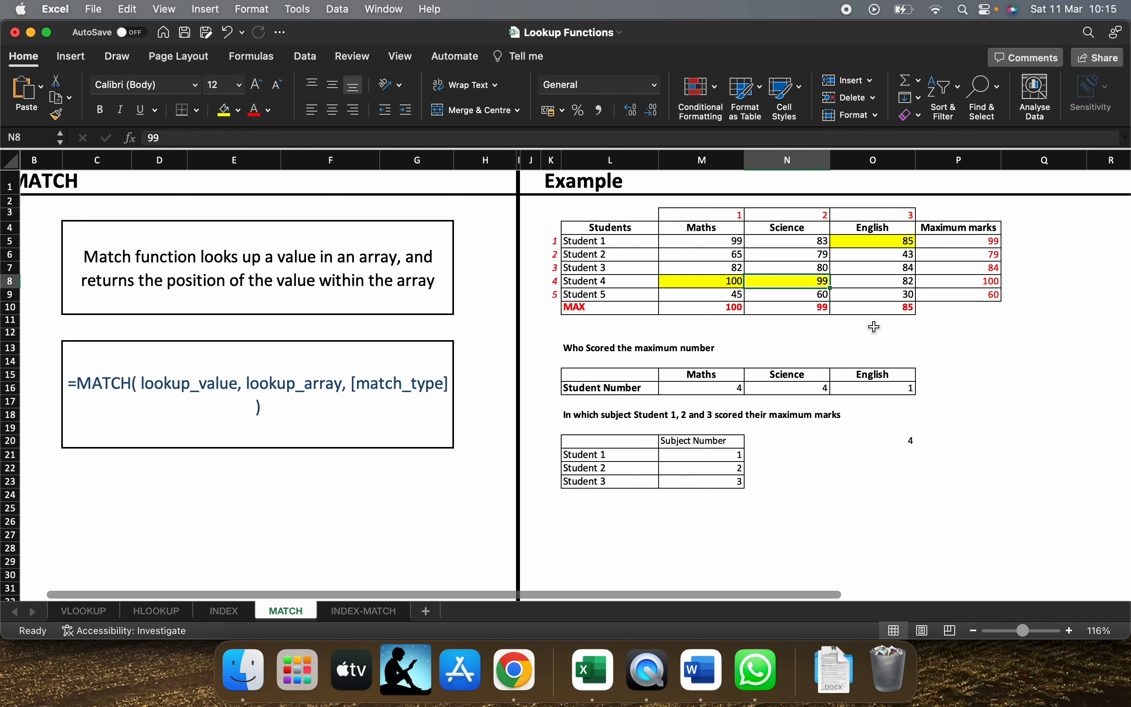
pyautogui.moveTo(649, 415); pyautogui.dragTo(812, 414)
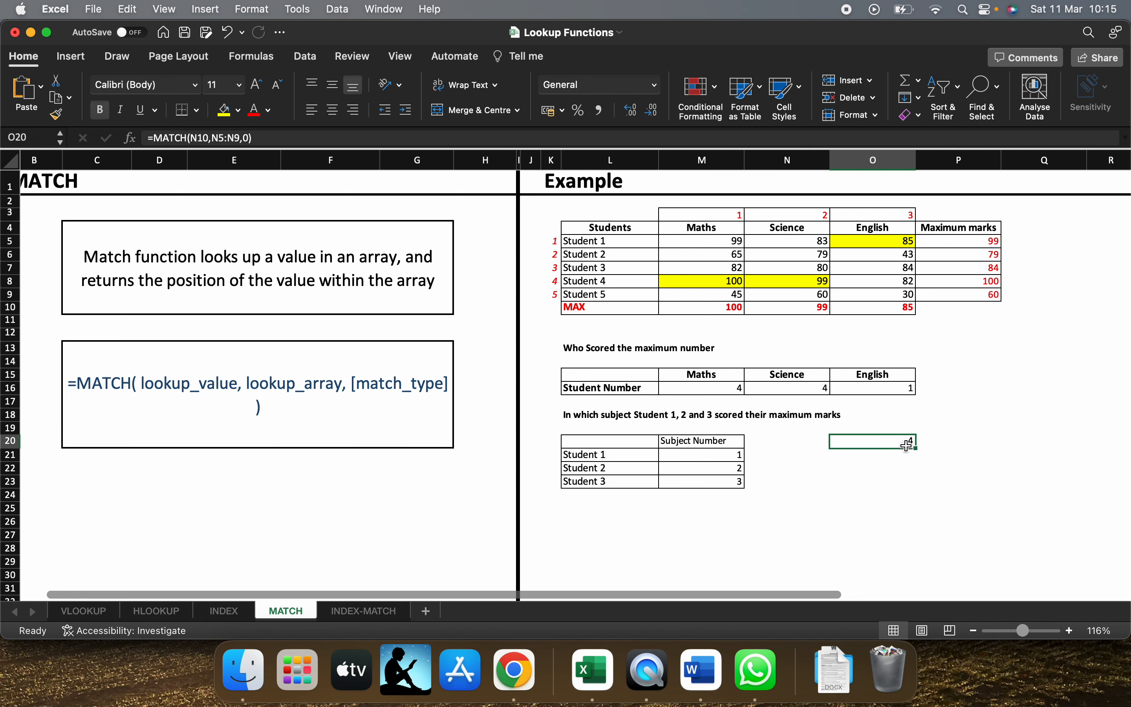
pyautogui.doubleClick(906, 444)
pyautogui.click(861, 456)
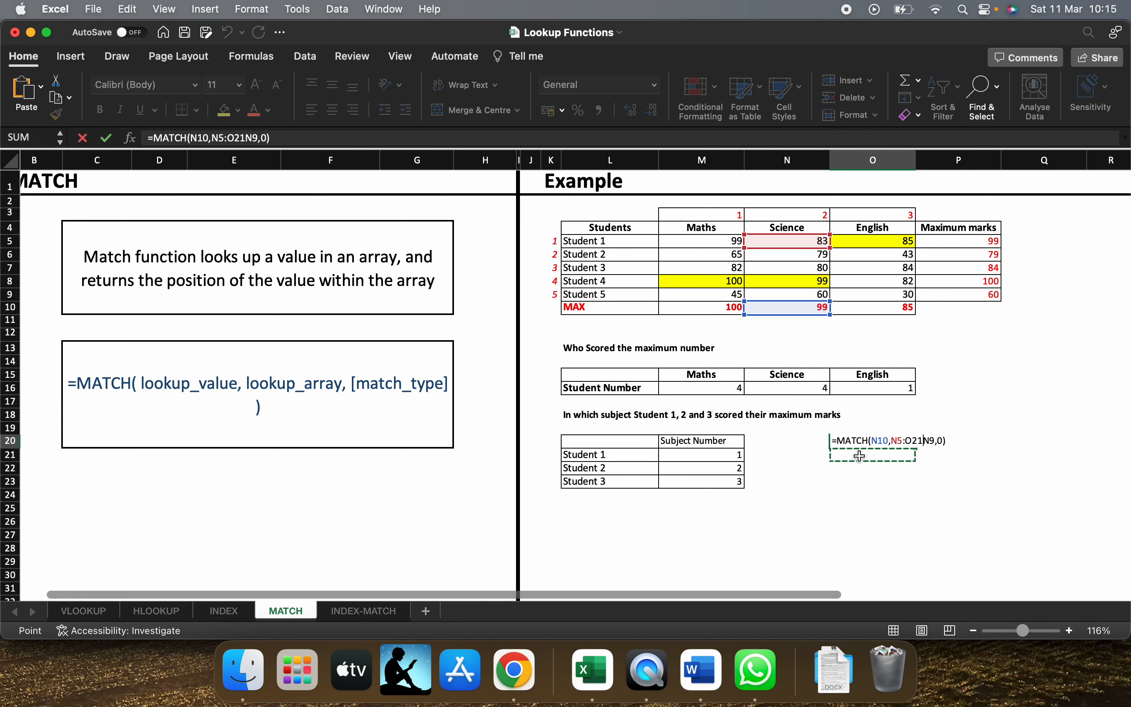
pyautogui.press('Return')
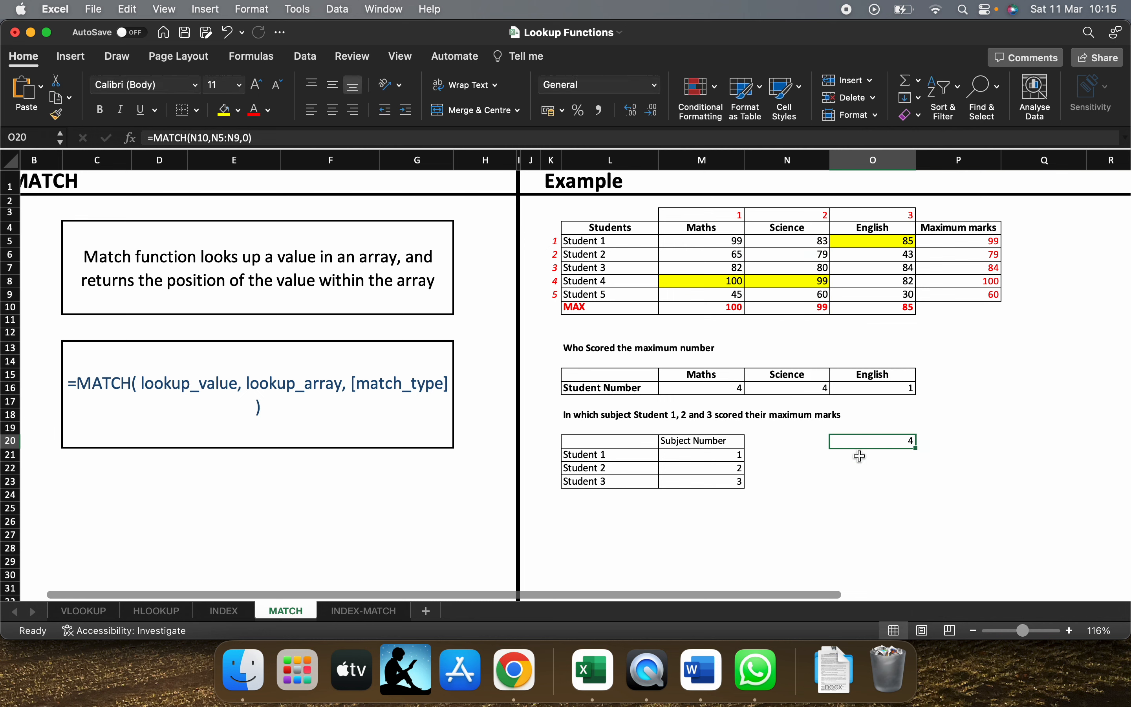
# Step: Start a MATCH formula in O21 with Student 1's maximum mark, P5, as the lookup value
pyautogui.write('=')
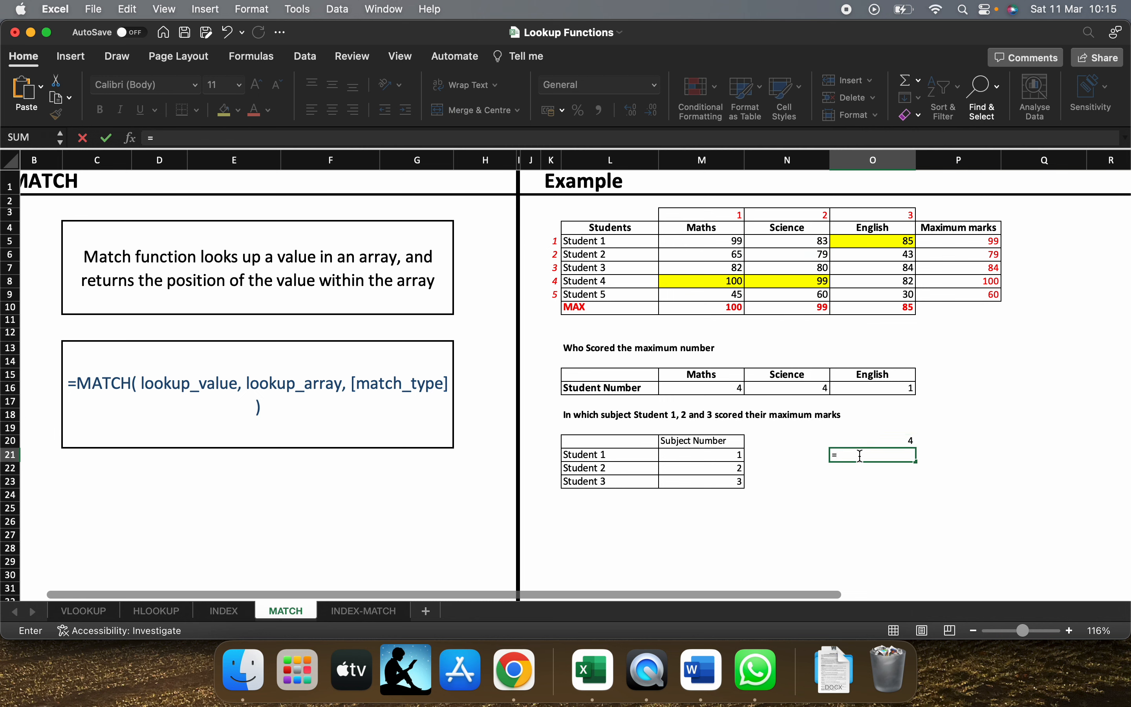
pyautogui.scroll(5, 791, 419)
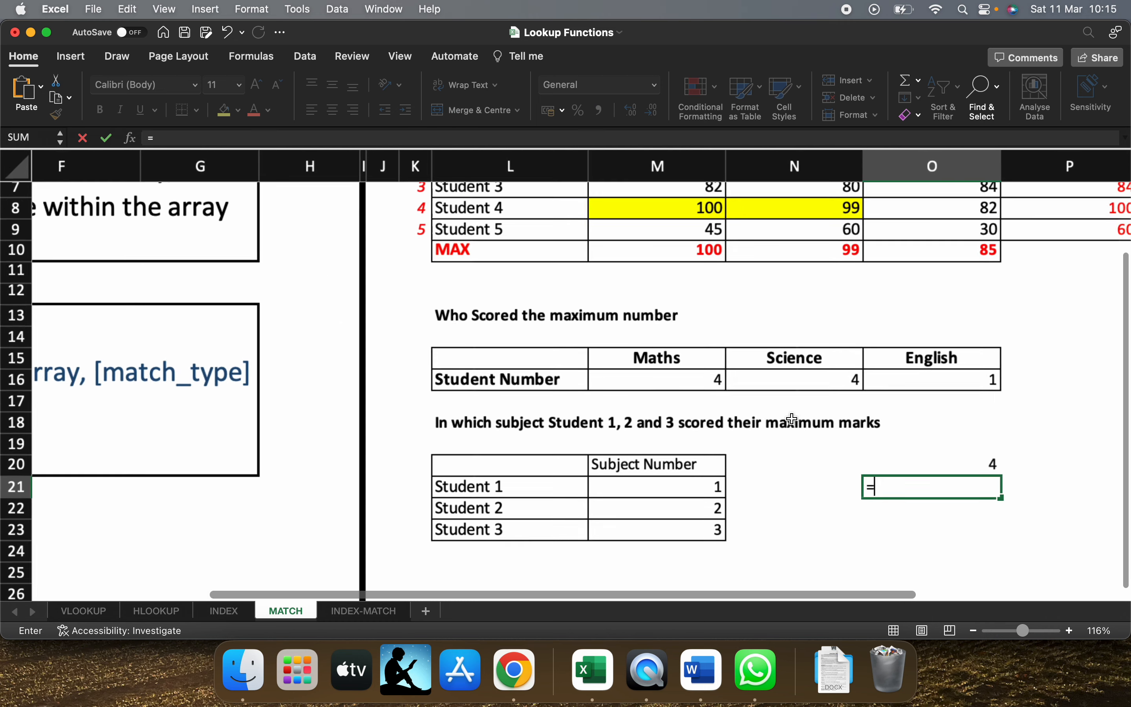
pyautogui.scroll(1, 791, 419)
pyautogui.scroll(1, 793, 419)
pyautogui.write('mat')
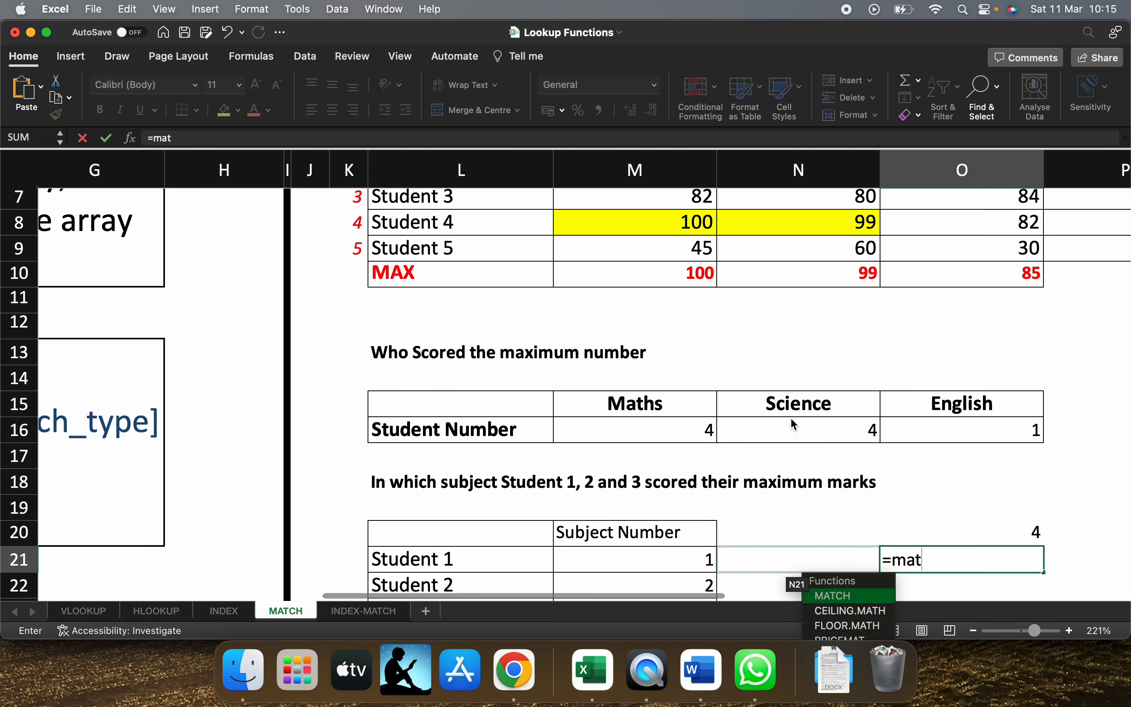
pyautogui.press('Tab')
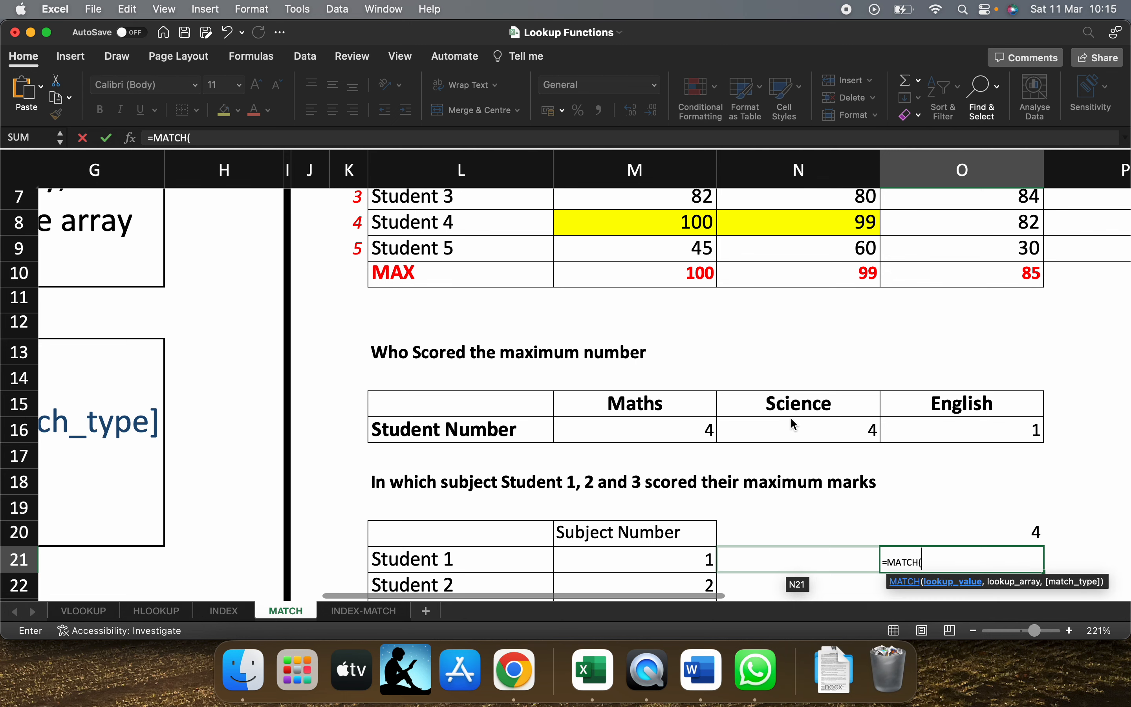
pyautogui.scroll(1, 793, 422)
pyautogui.hscroll(2, 793, 423)
pyautogui.scroll(5, 794, 425)
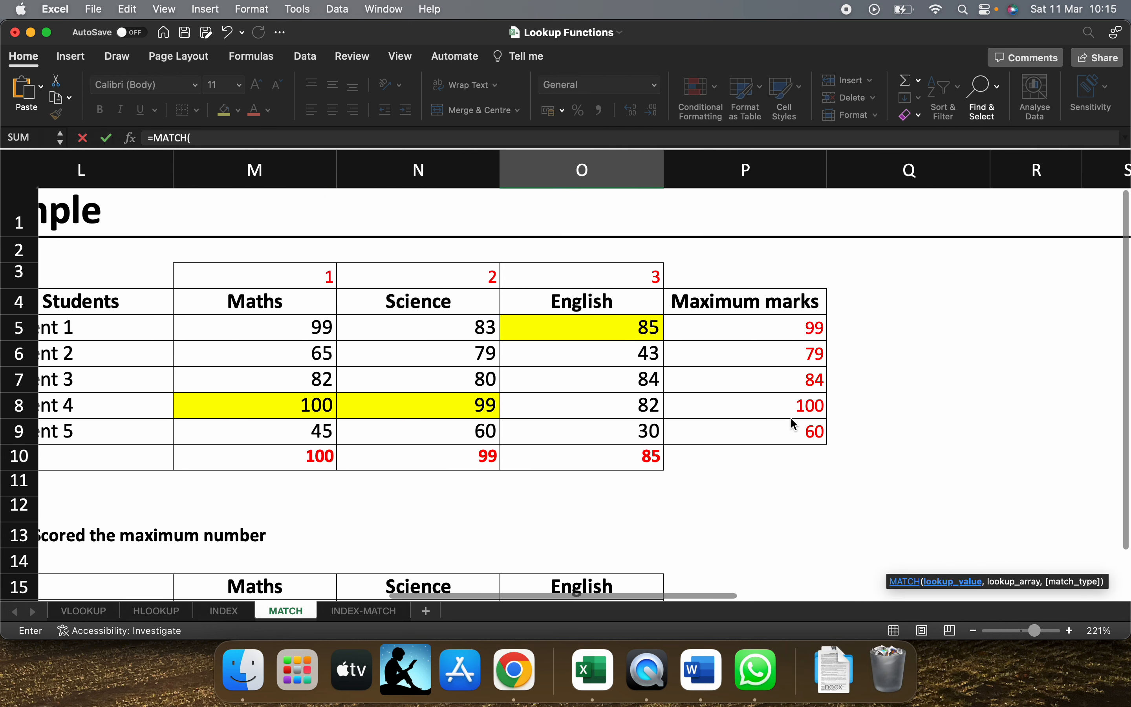
pyautogui.click(799, 333)
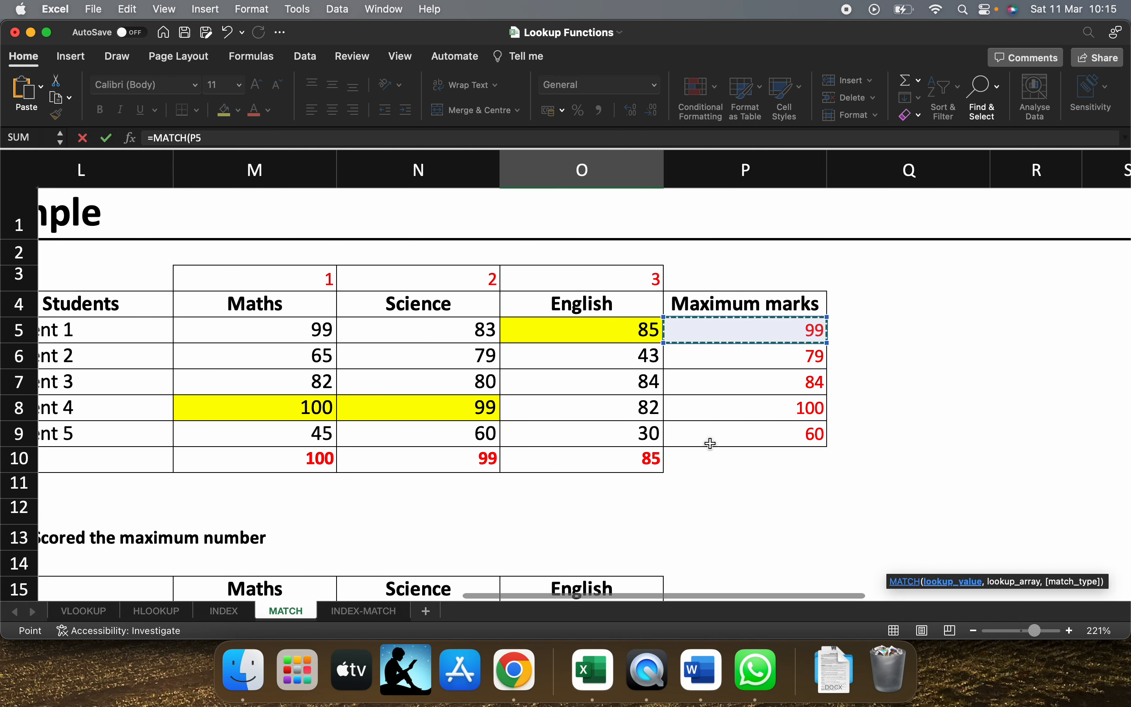
pyautogui.scroll(-5, 709, 442)
pyautogui.write(',')
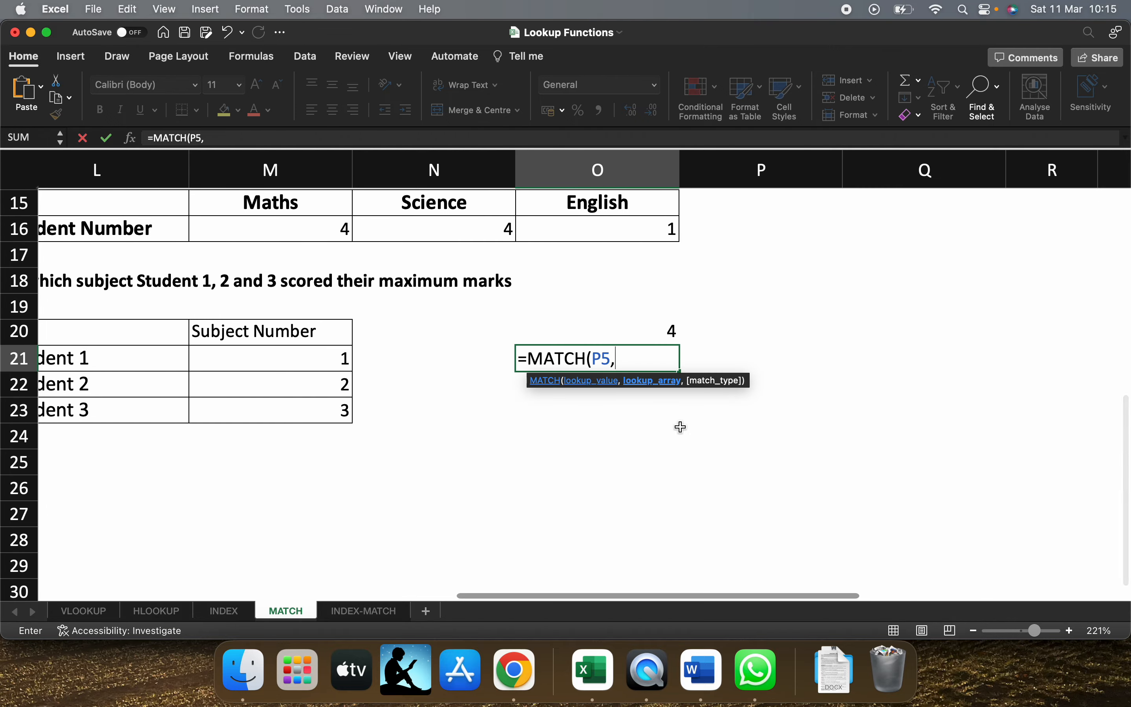
# Step: Complete the MATCH formula in O21 with Student 1's marks M5:O5 as lookup array and 0 for exact match
pyautogui.scroll(5, 681, 427)
pyautogui.scroll(2, 681, 427)
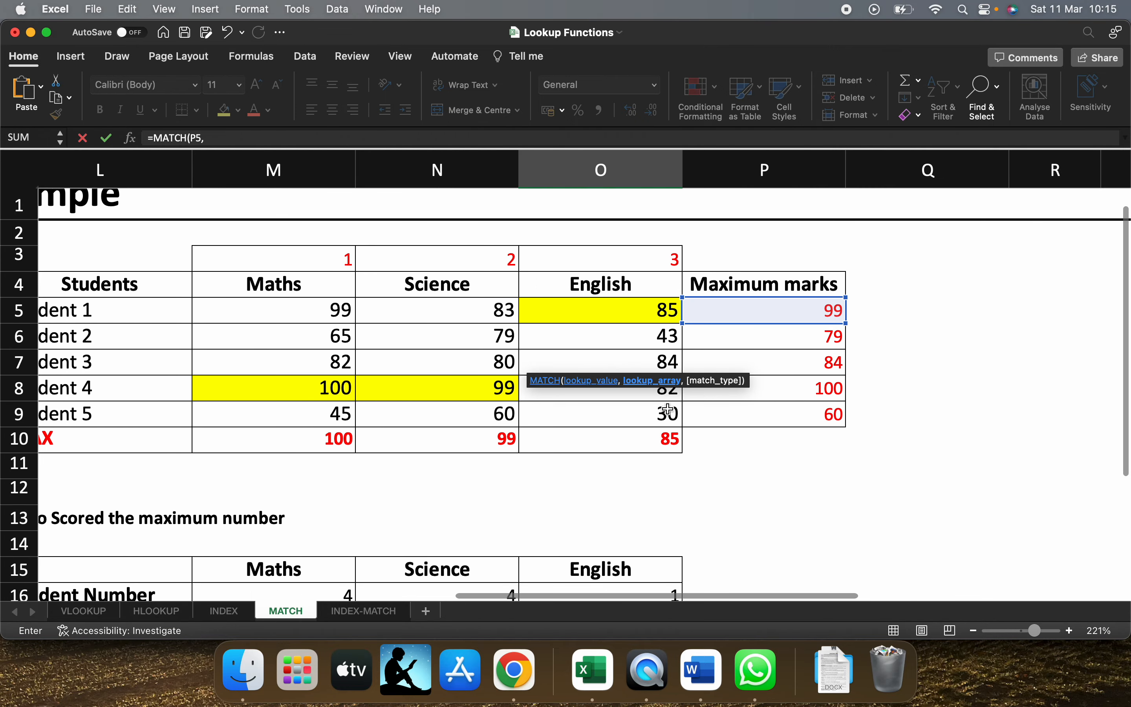
pyautogui.moveTo(299, 308); pyautogui.dragTo(570, 316)
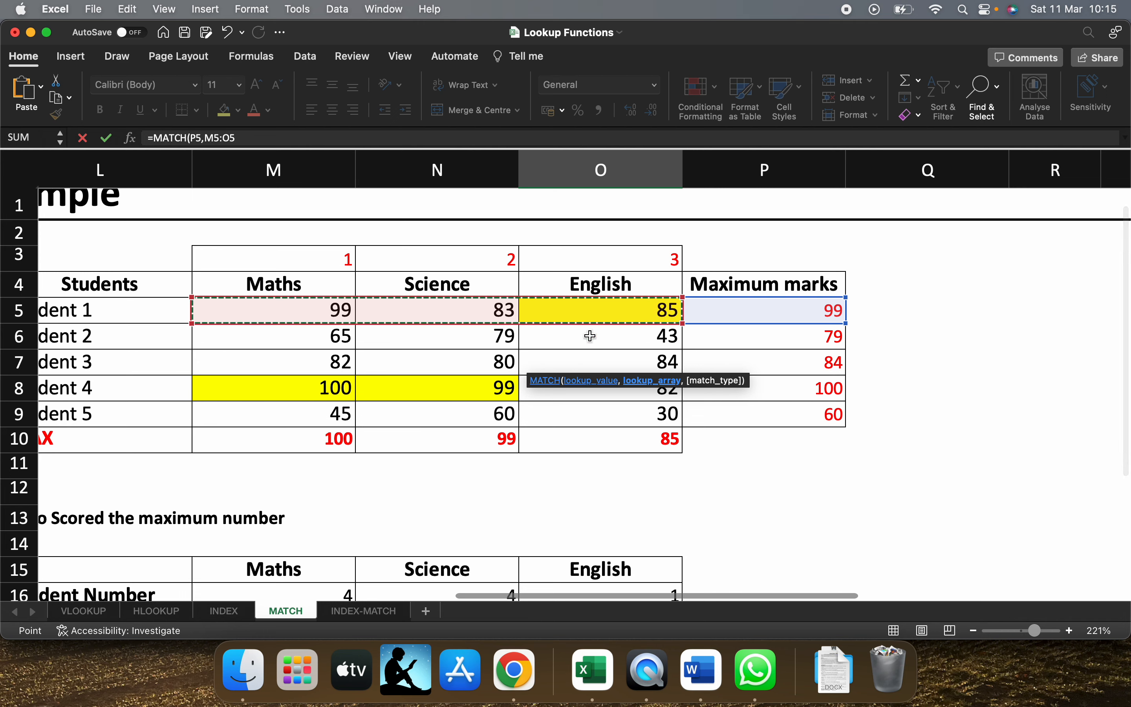
pyautogui.scroll(-5, 587, 472)
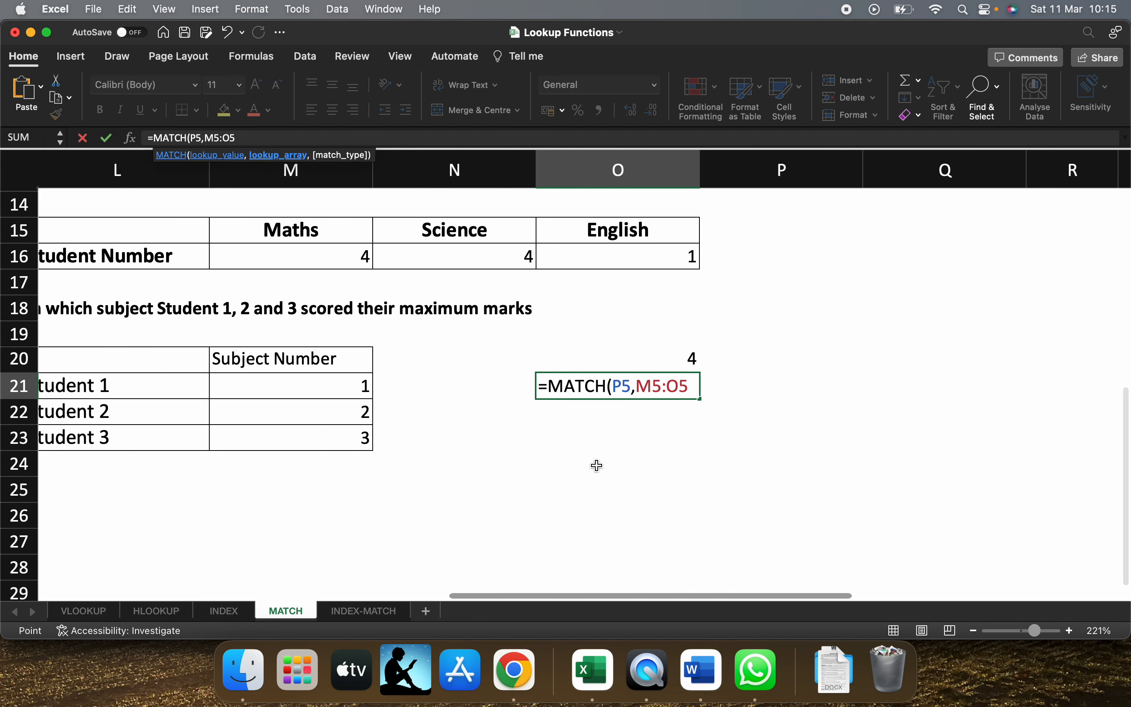
pyautogui.write(',')
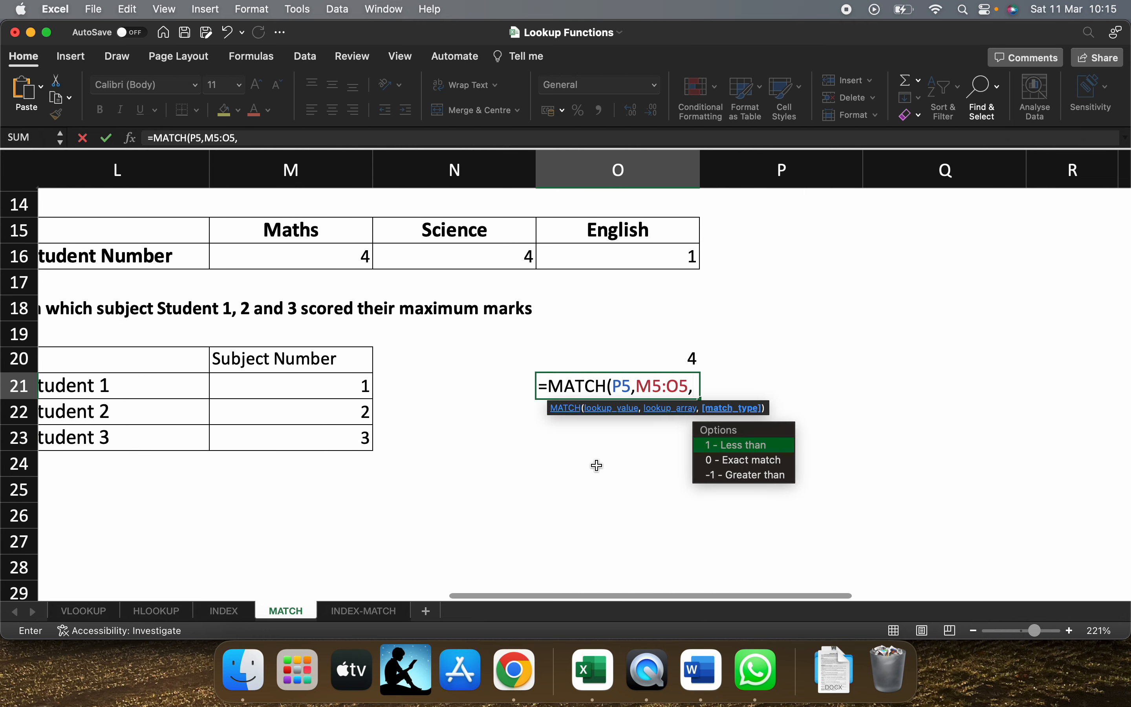
pyautogui.write('0')
pyautogui.press('Return')
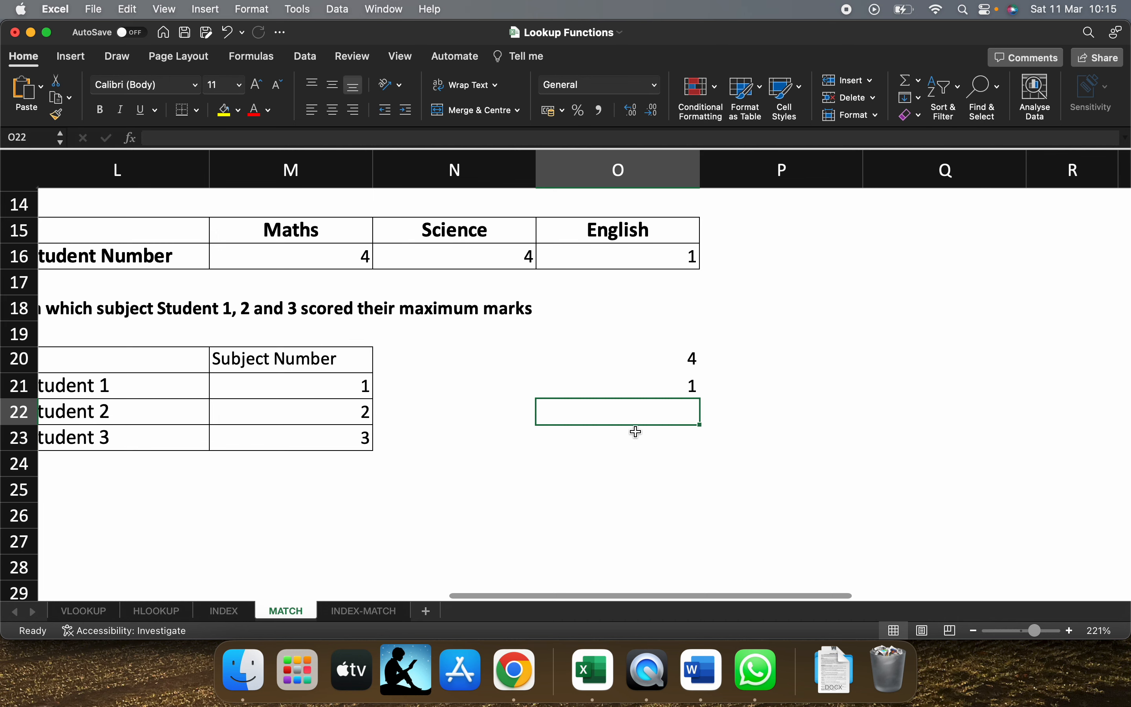
# Step: Check the subject number in O21 against Student 1's Maths mark in M5 and the subject numbering above it
pyautogui.scroll(5, 683, 437)
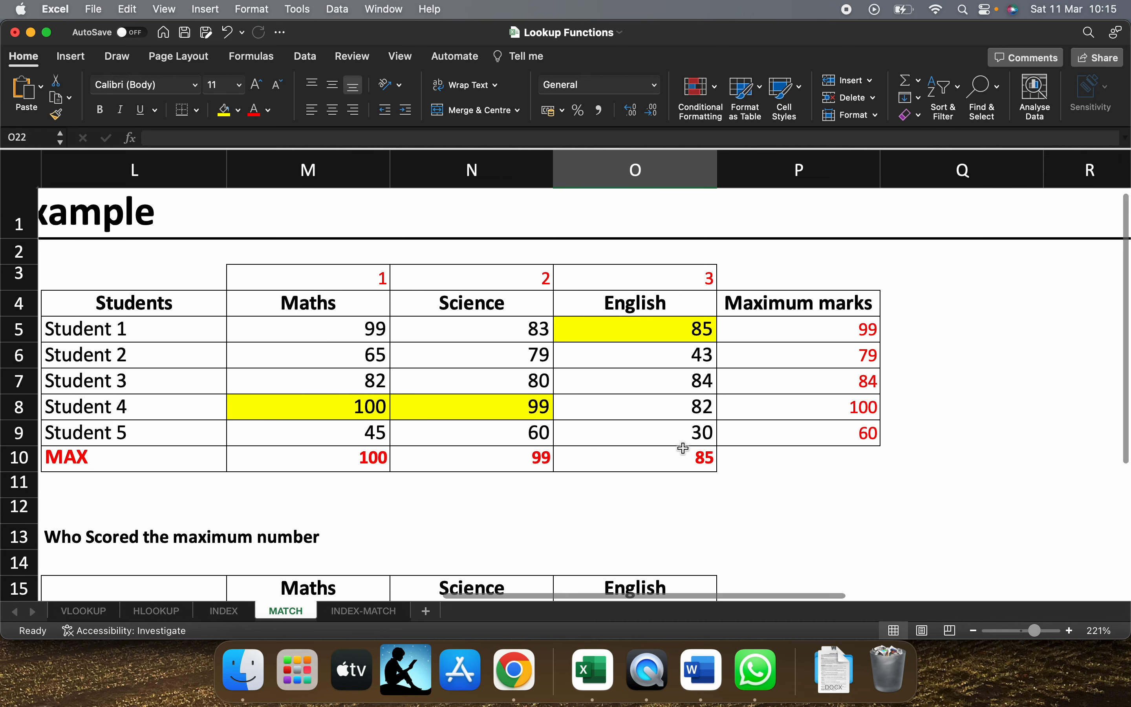
pyautogui.click(382, 327)
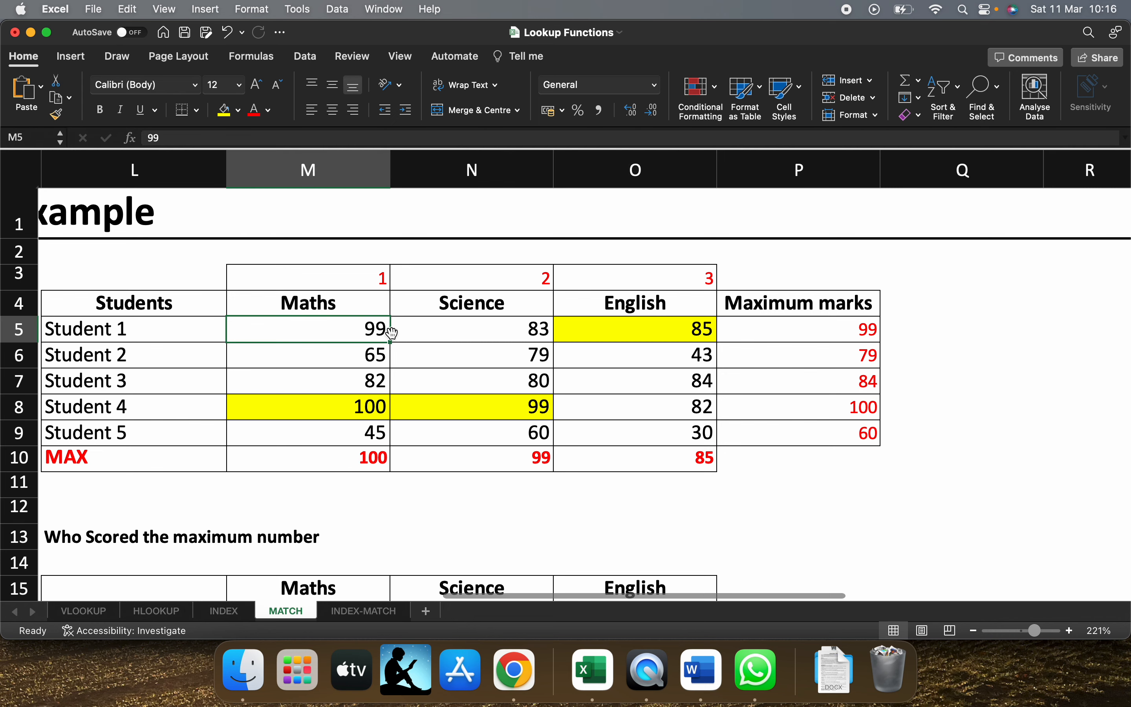
pyautogui.scroll(-8, 725, 477)
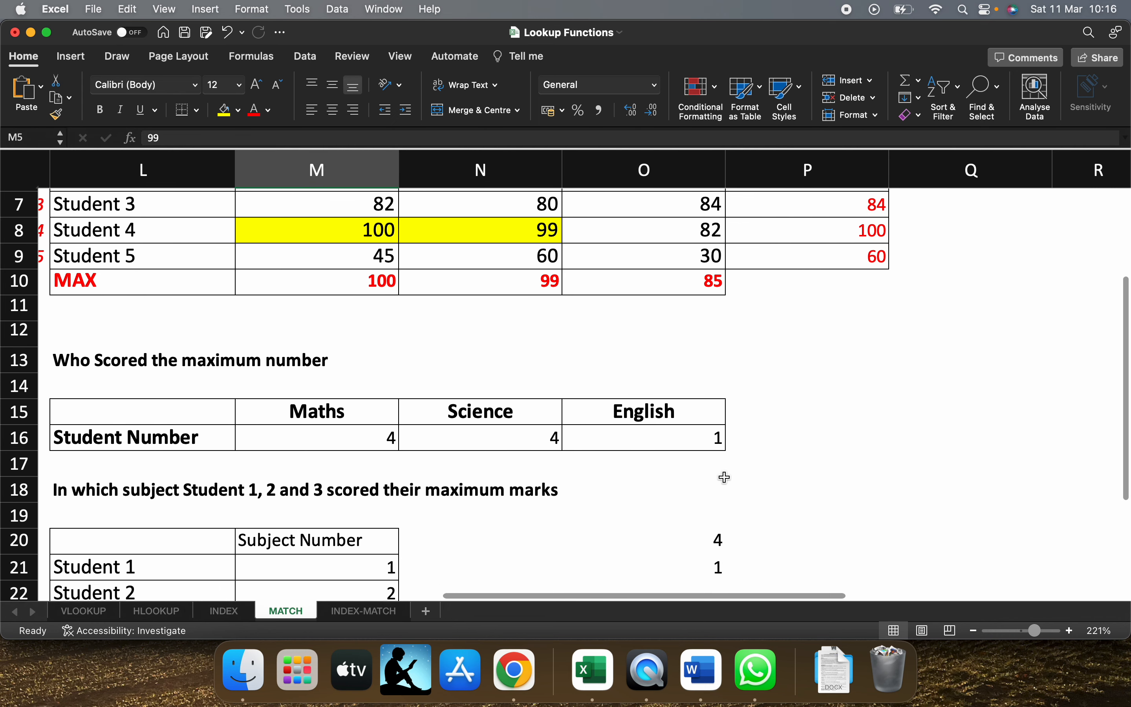
pyautogui.scroll(-3, 725, 477)
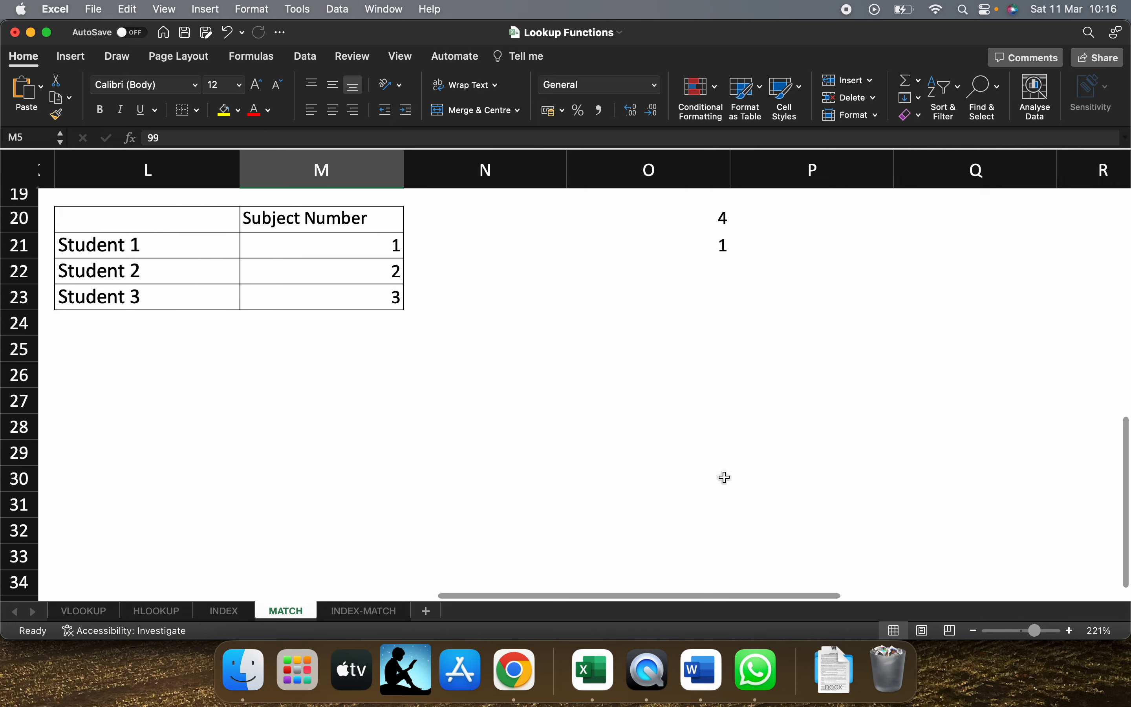
# Step: Go to the INDEX-MATCH sheet and view the formula behind Student 1's Music mark in P5
pyautogui.click(376, 613)
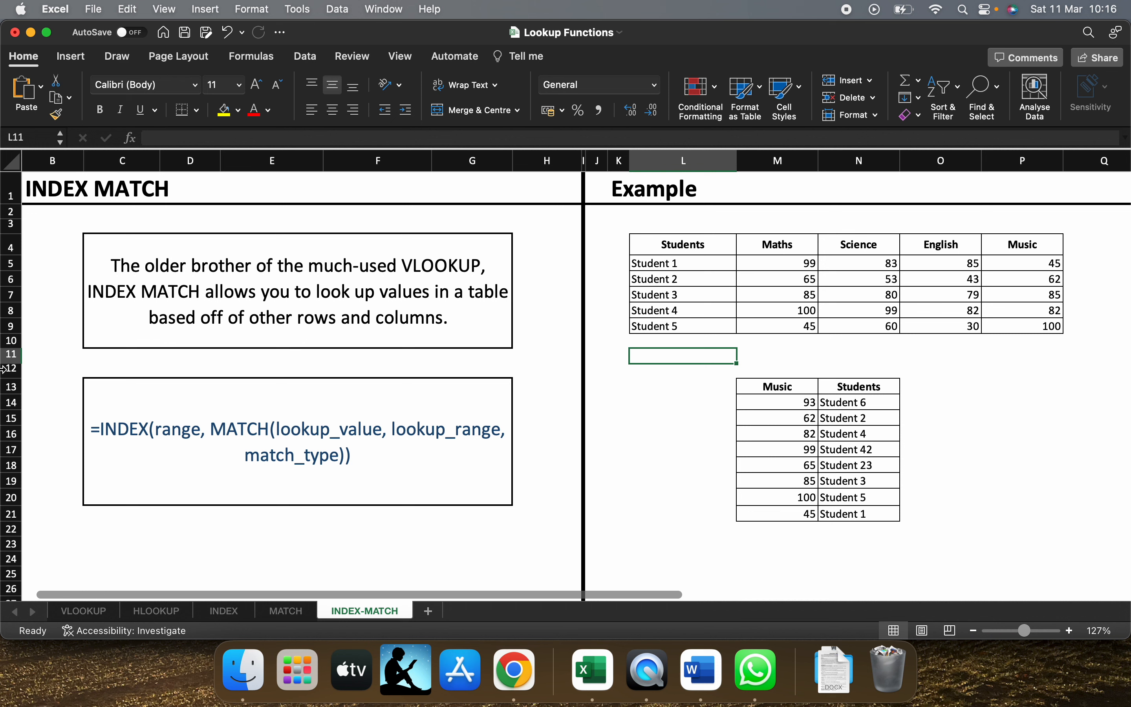
pyautogui.click(1051, 264)
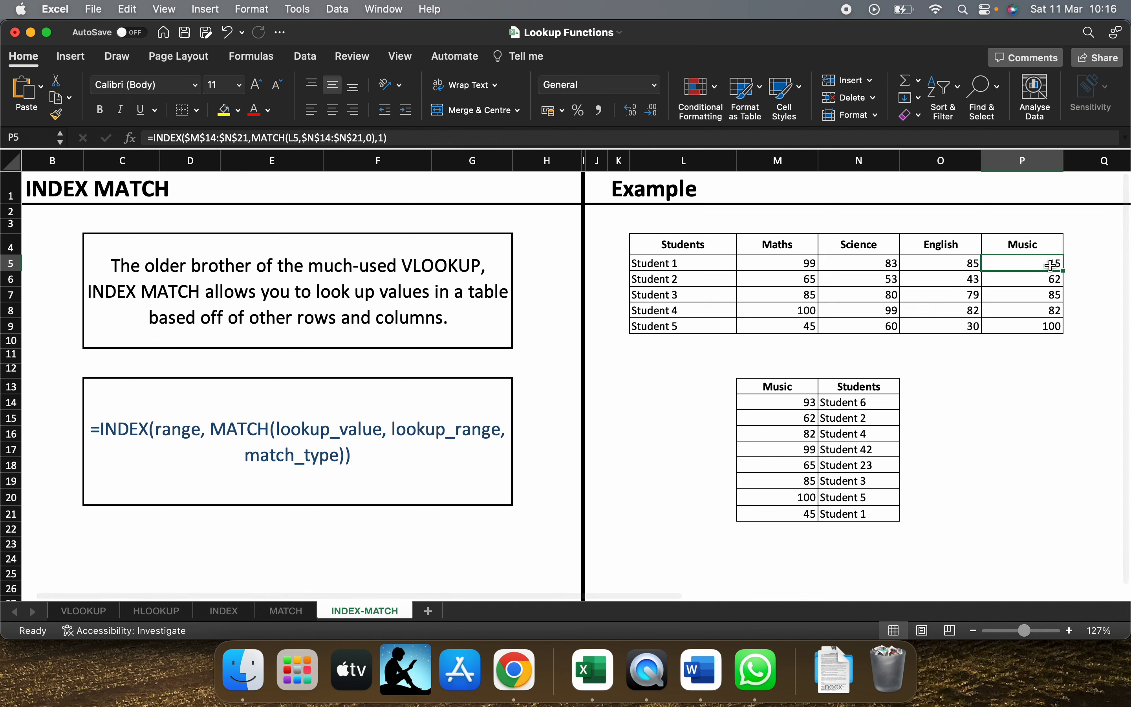
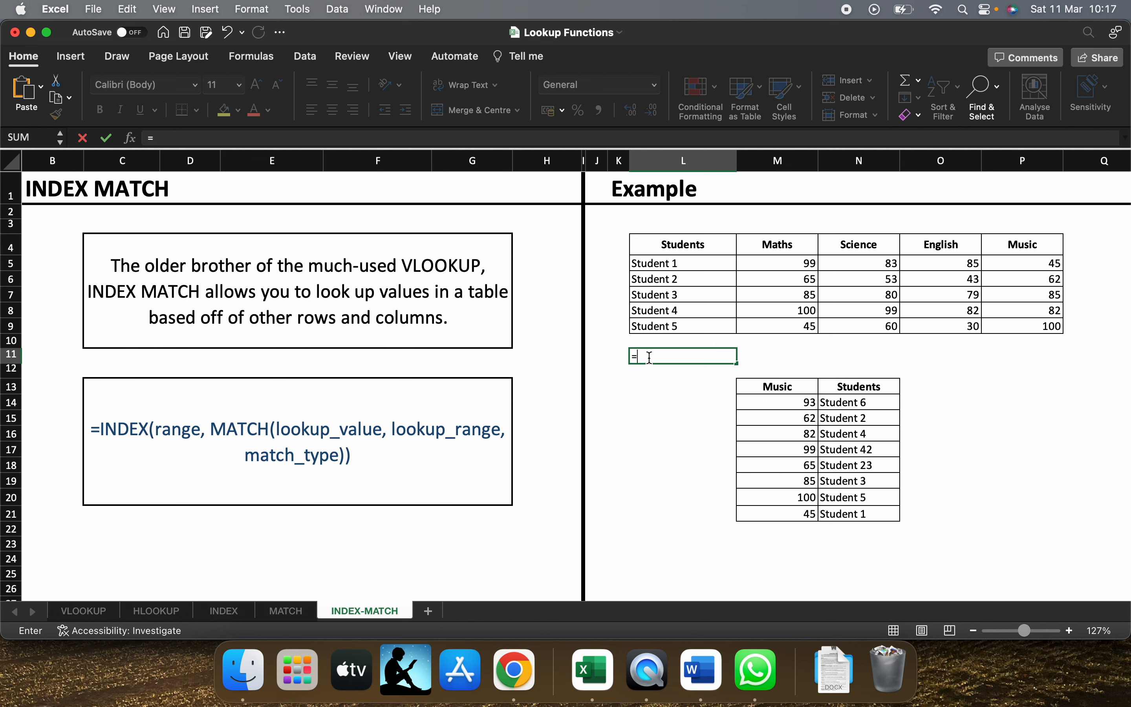
pyautogui.write('in')
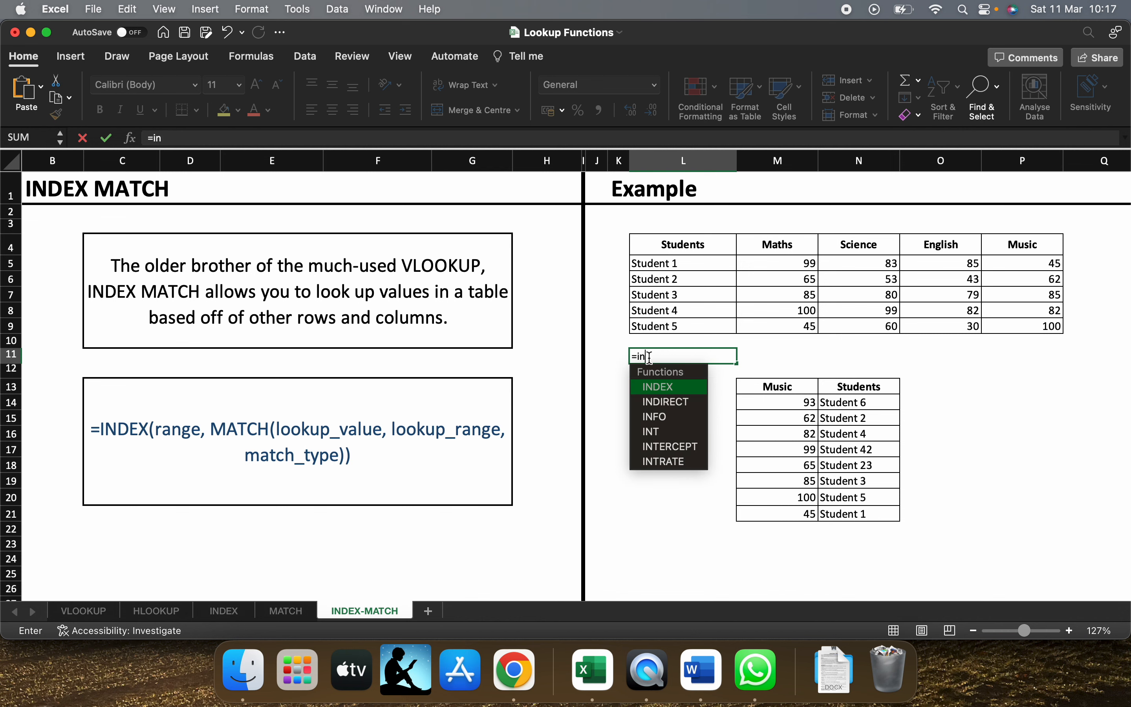
pyautogui.press('Tab')
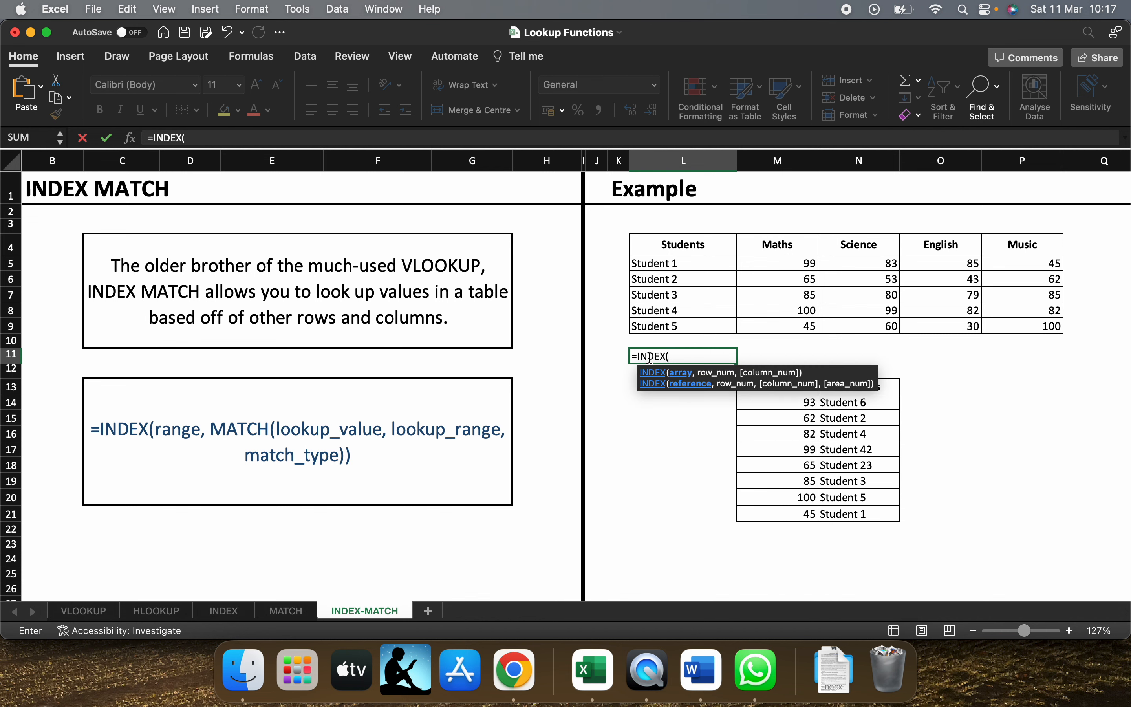
pyautogui.write('(')
pyautogui.press('BackSpace')
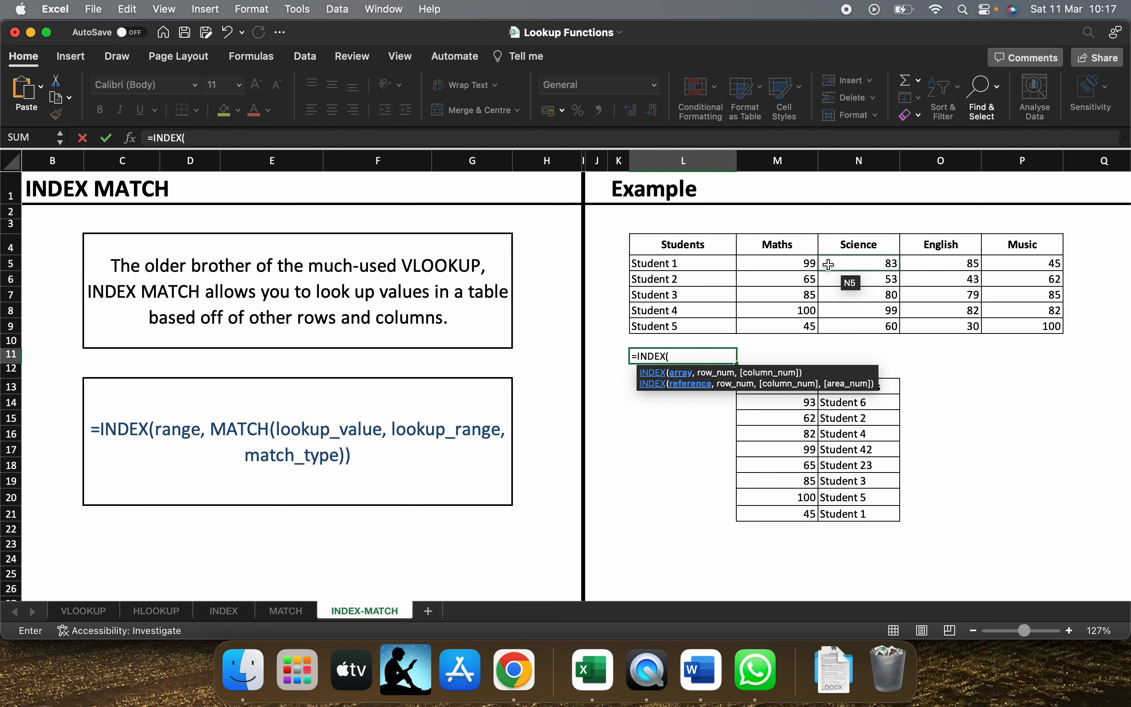
pyautogui.moveTo(774, 265); pyautogui.dragTo(1023, 326)
pyautogui.write(',')
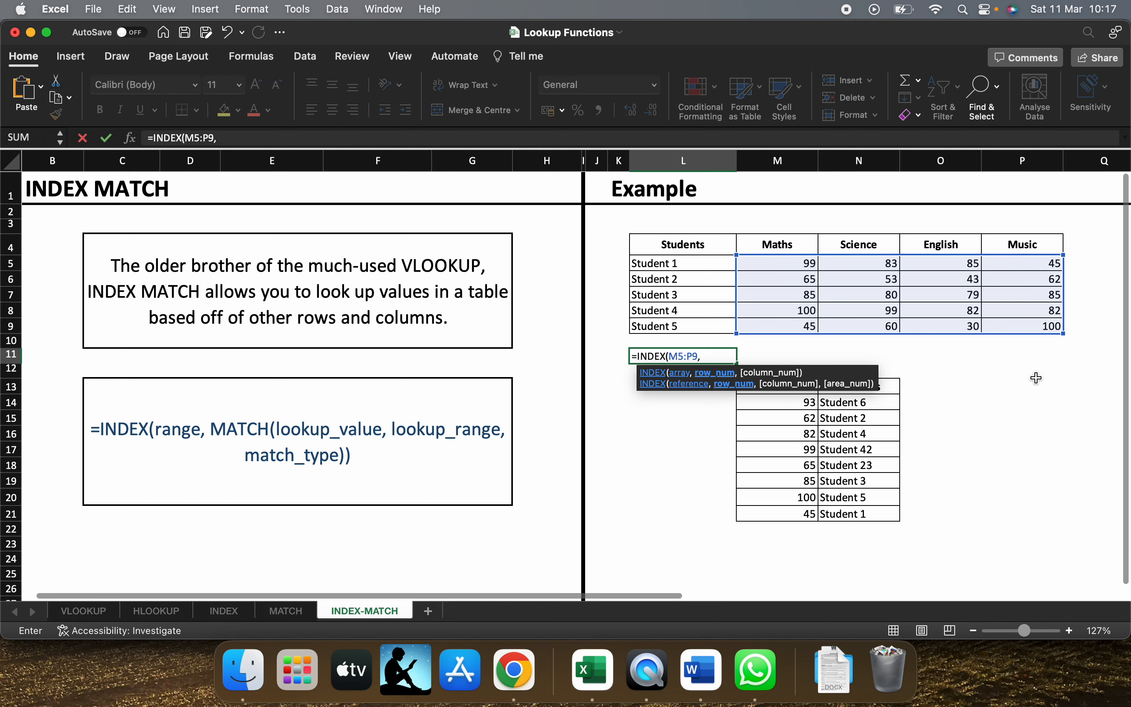
pyautogui.press('Escape')
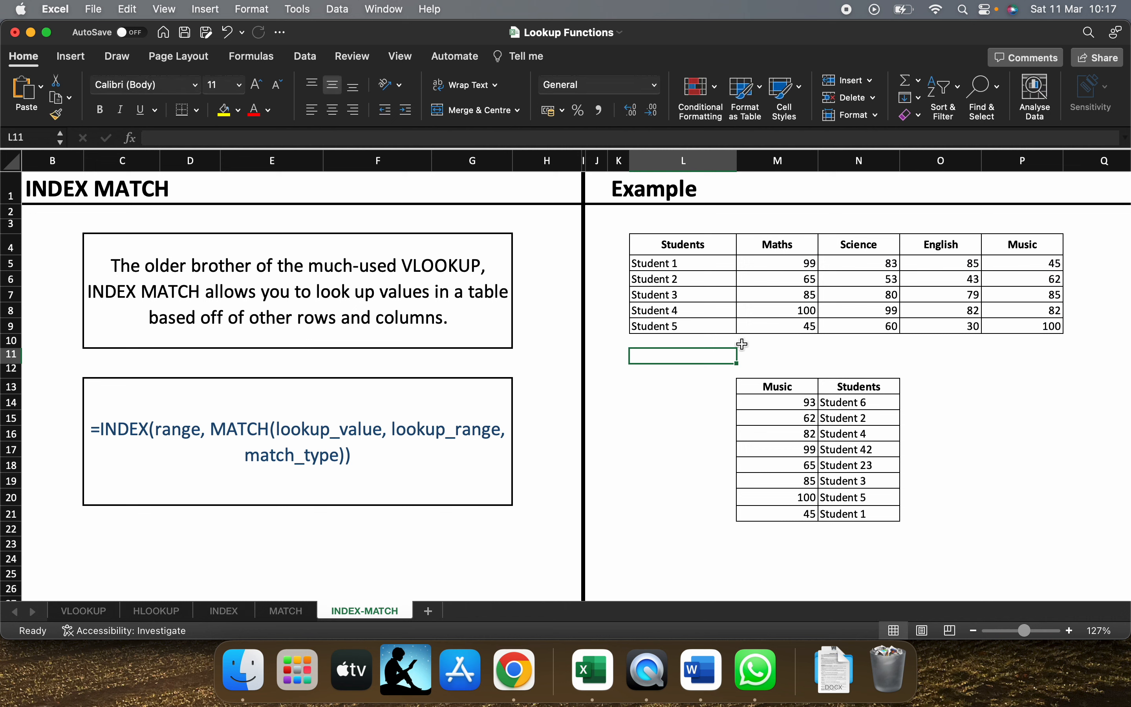
# Step: Enter =INDEX(M14:N21,2,1) in L11 to return the Music mark from the second row of the lower table
pyautogui.write('=i')
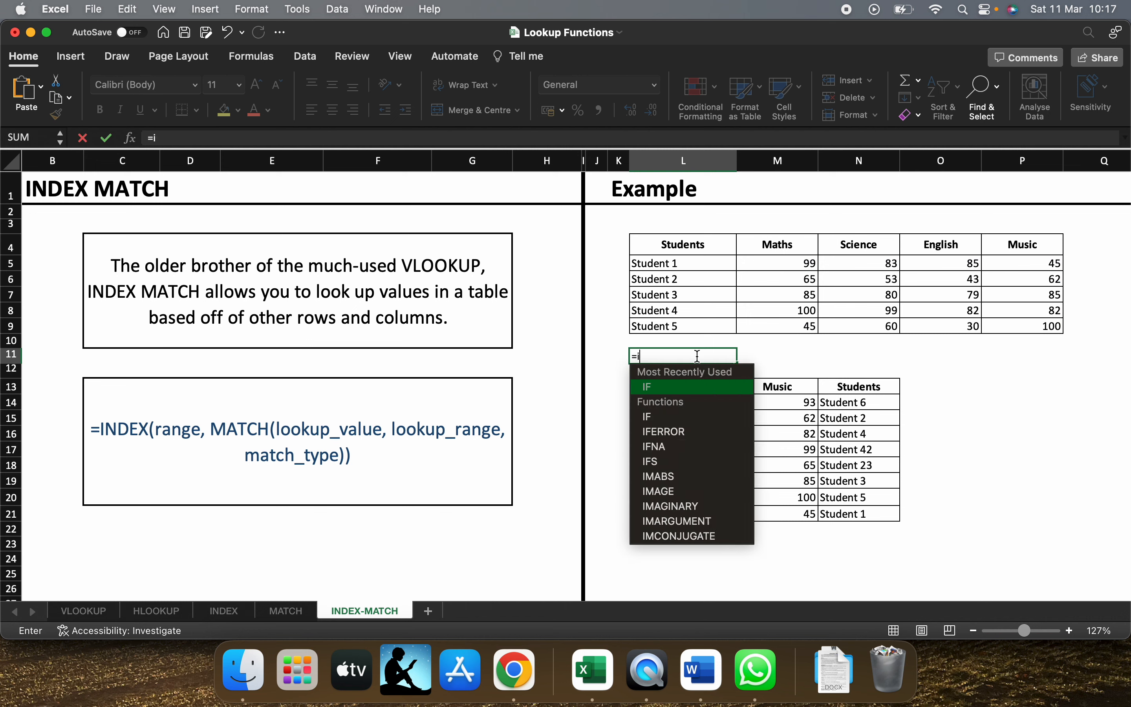
pyautogui.write('ndex')
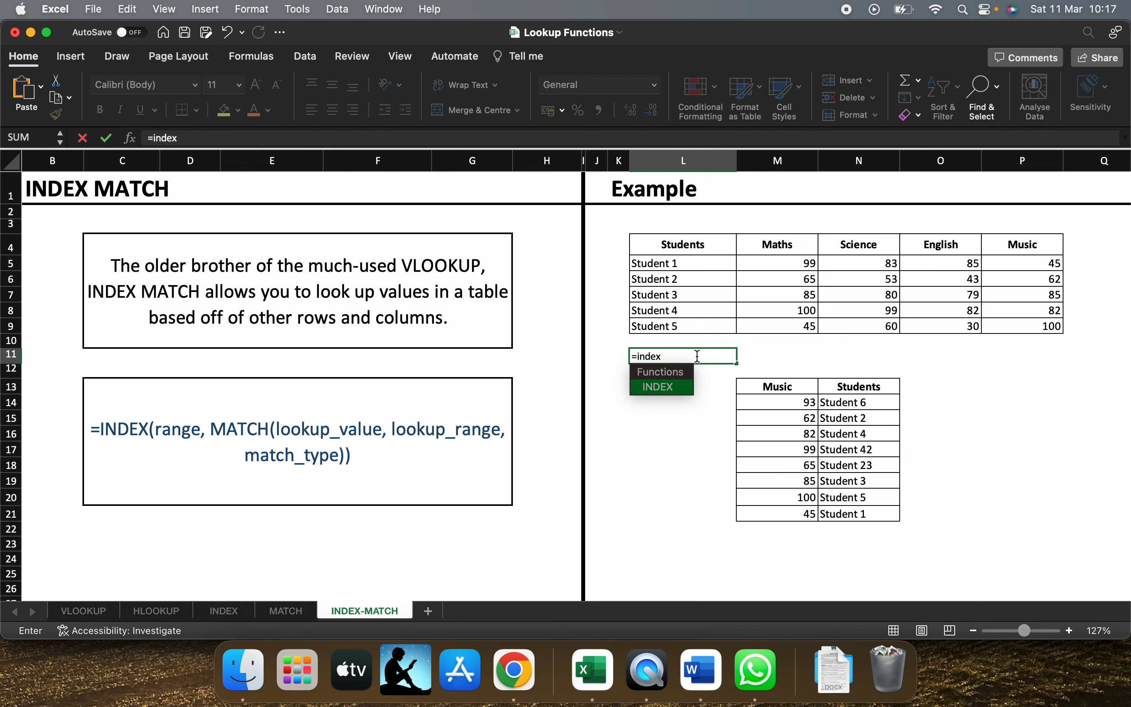
pyautogui.press('Tab')
pyautogui.click(768, 396)
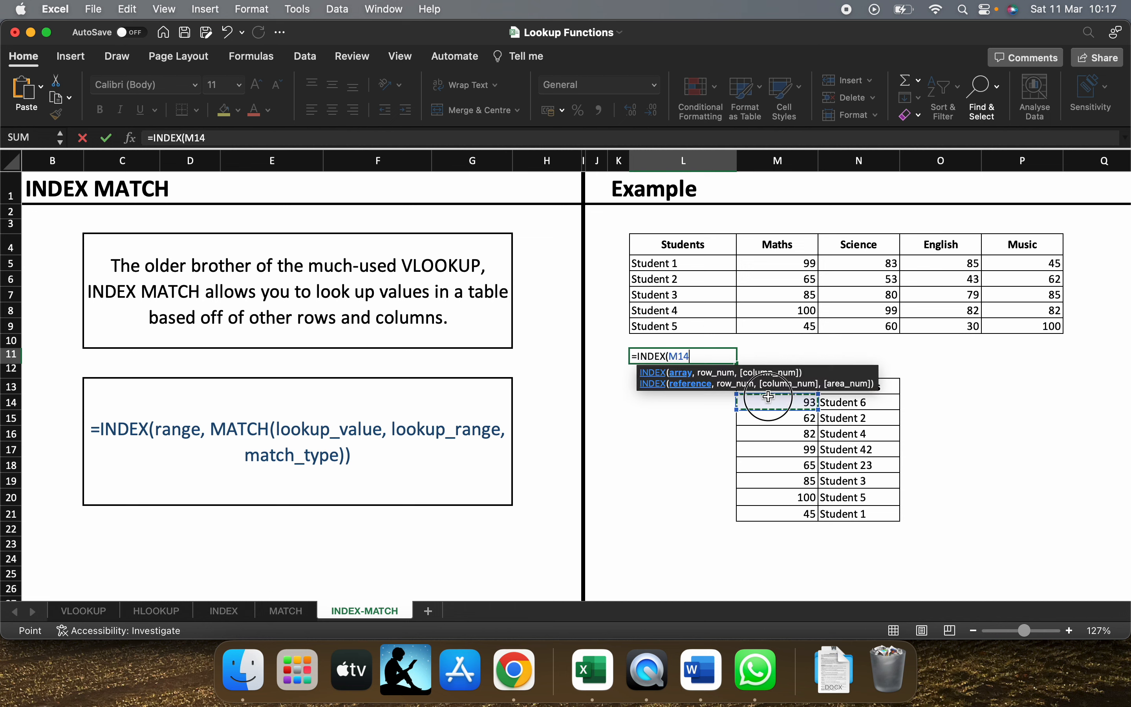
pyautogui.moveTo(769, 396); pyautogui.dragTo(850, 510)
pyautogui.write(',1')
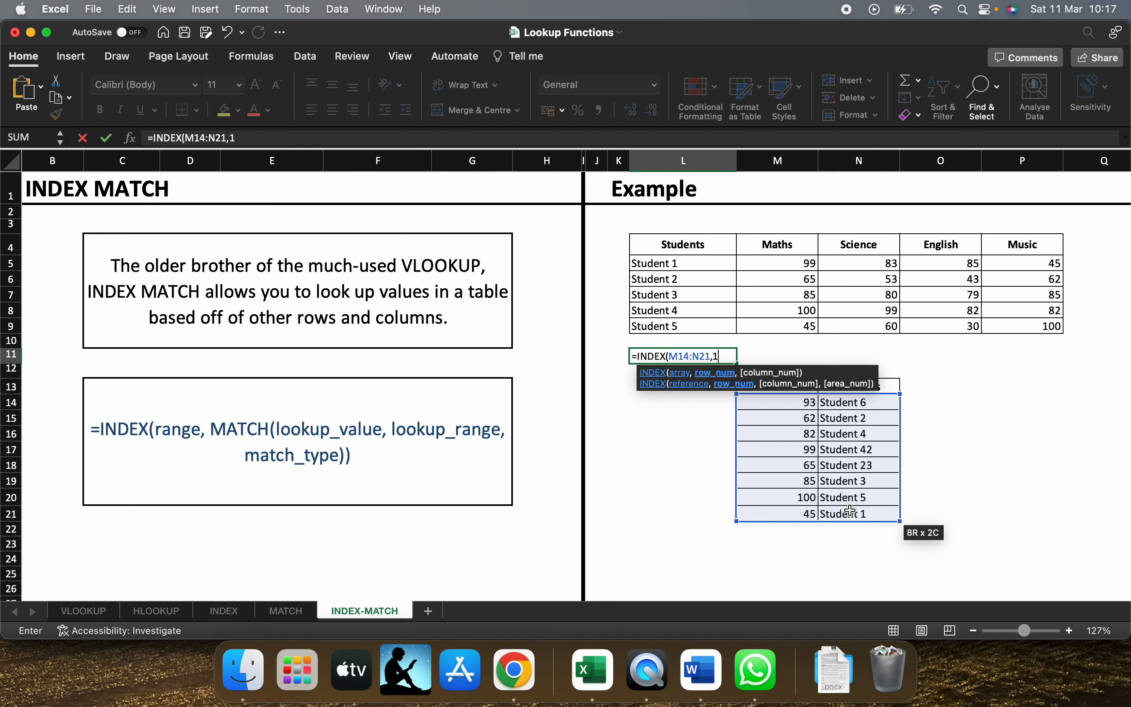
pyautogui.press('BackSpace')
pyautogui.write('2,')
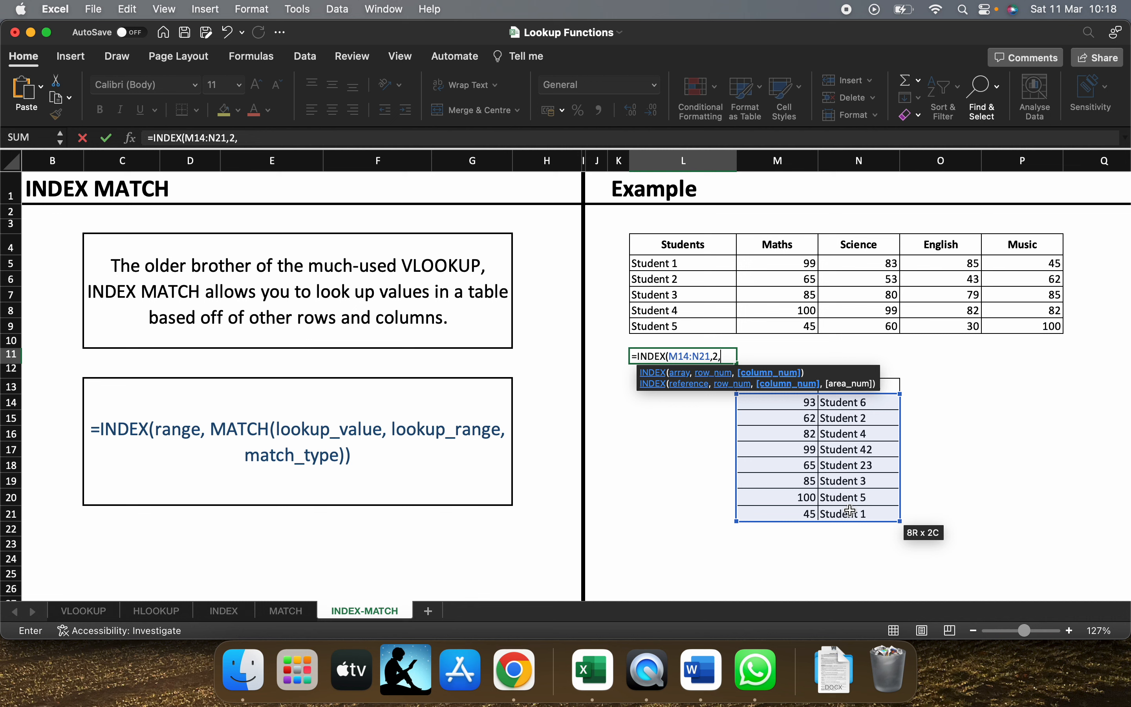
pyautogui.write('1')
pyautogui.press('Return')
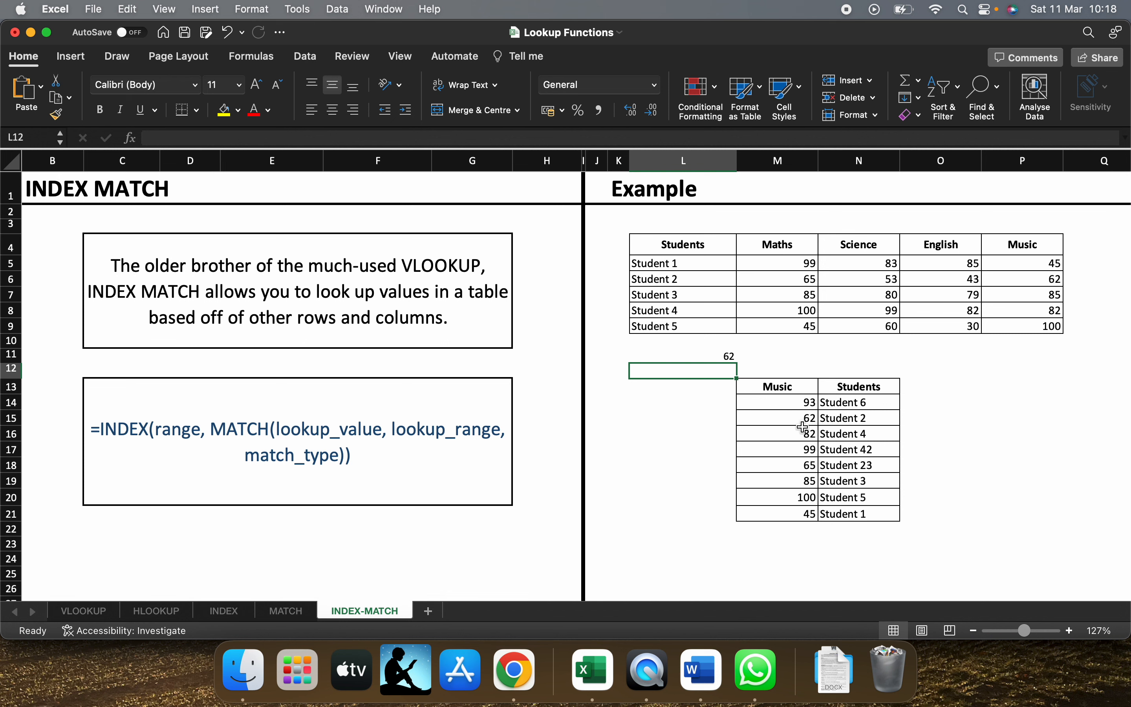
pyautogui.doubleClick(712, 357)
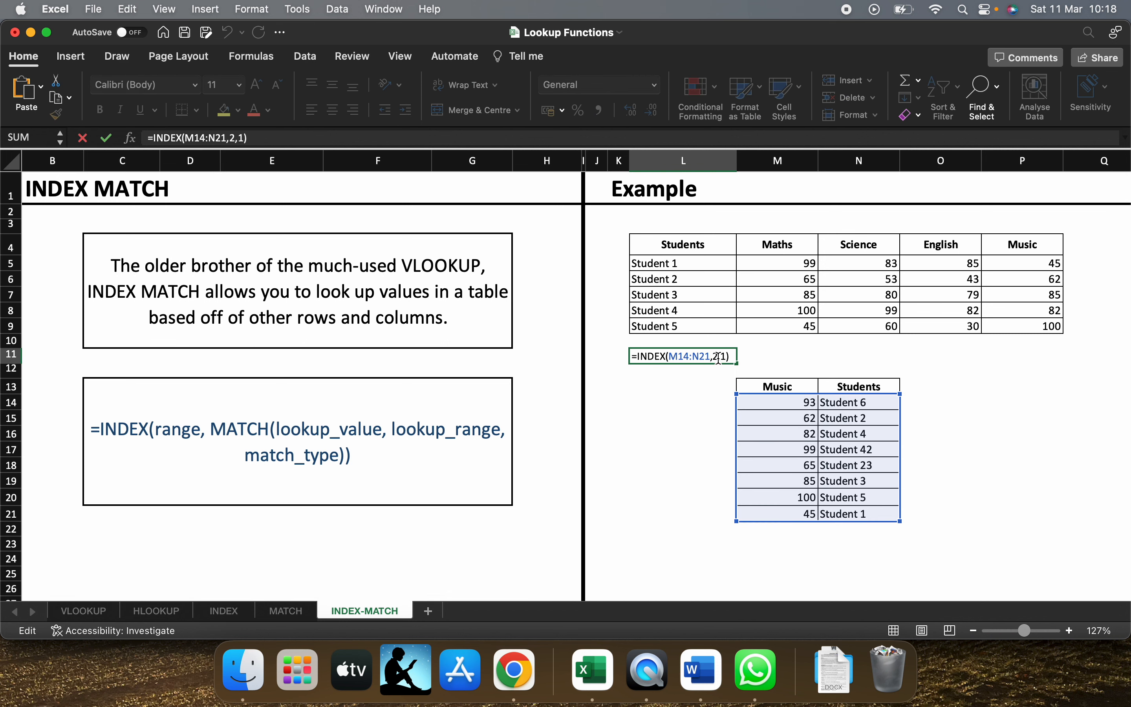
pyautogui.click(719, 358)
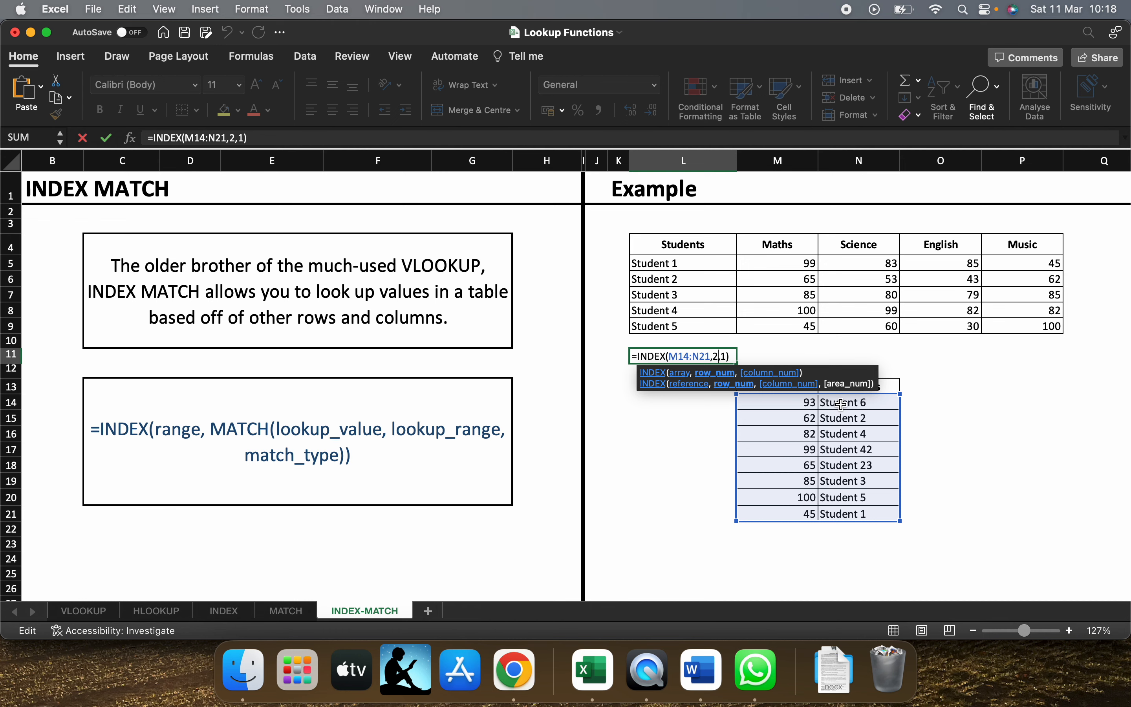
pyautogui.scroll(3, 882, 442)
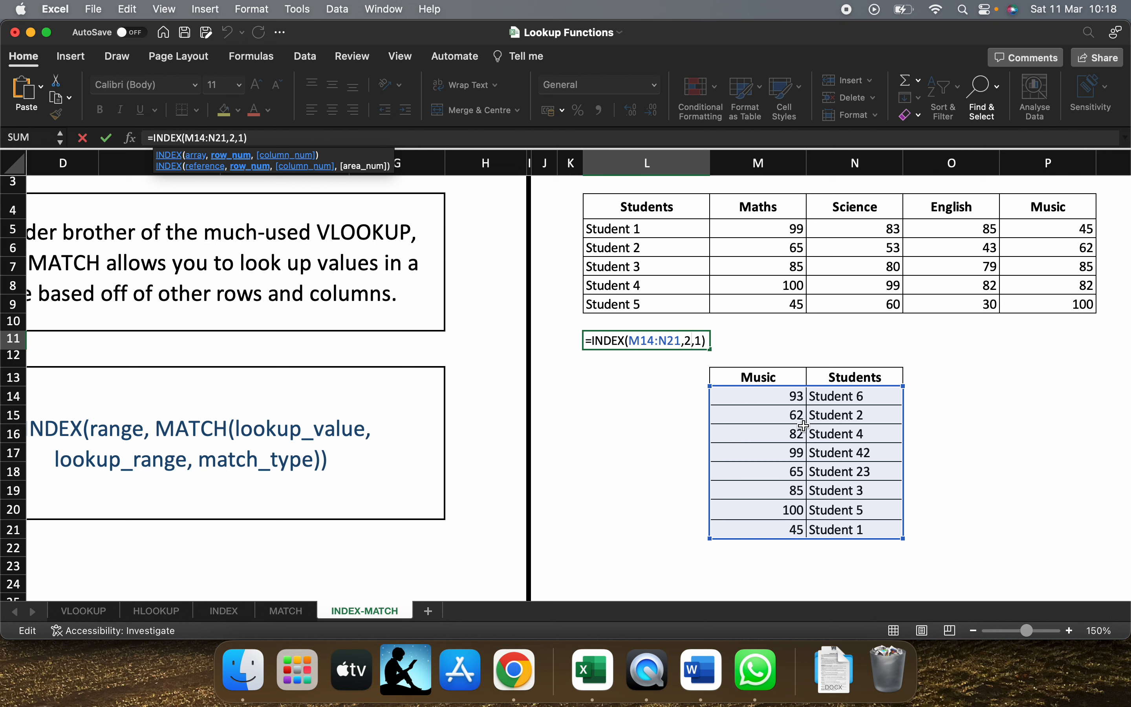
pyautogui.press('BackSpace')
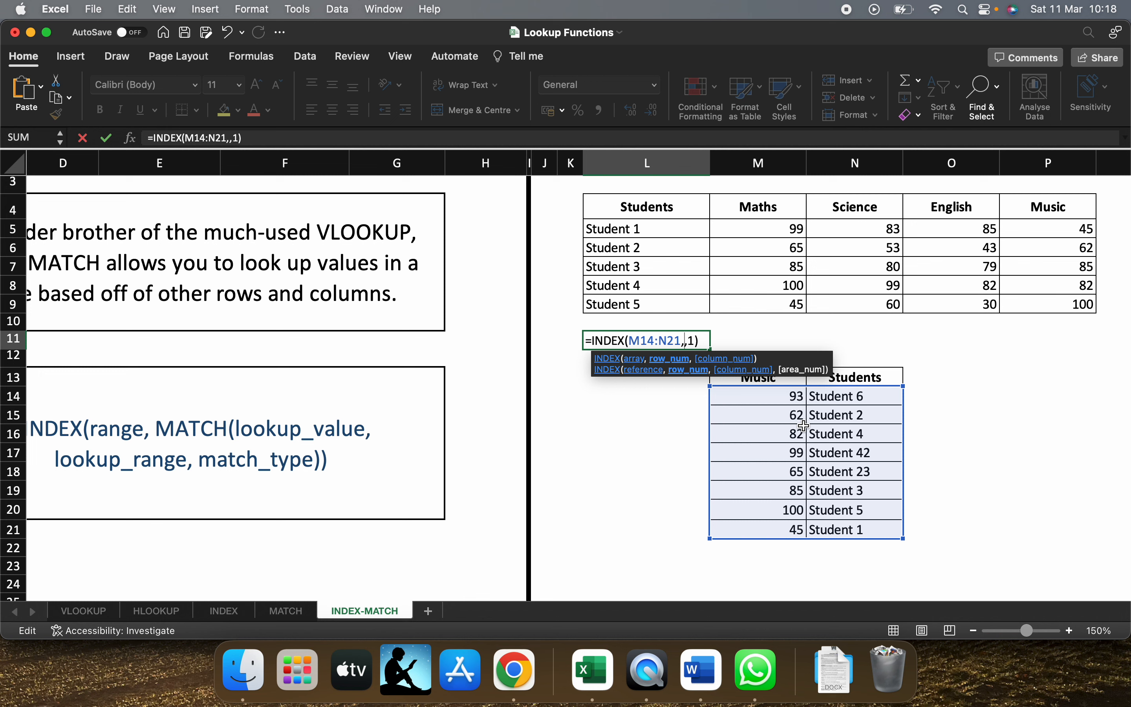
pyautogui.write('mat')
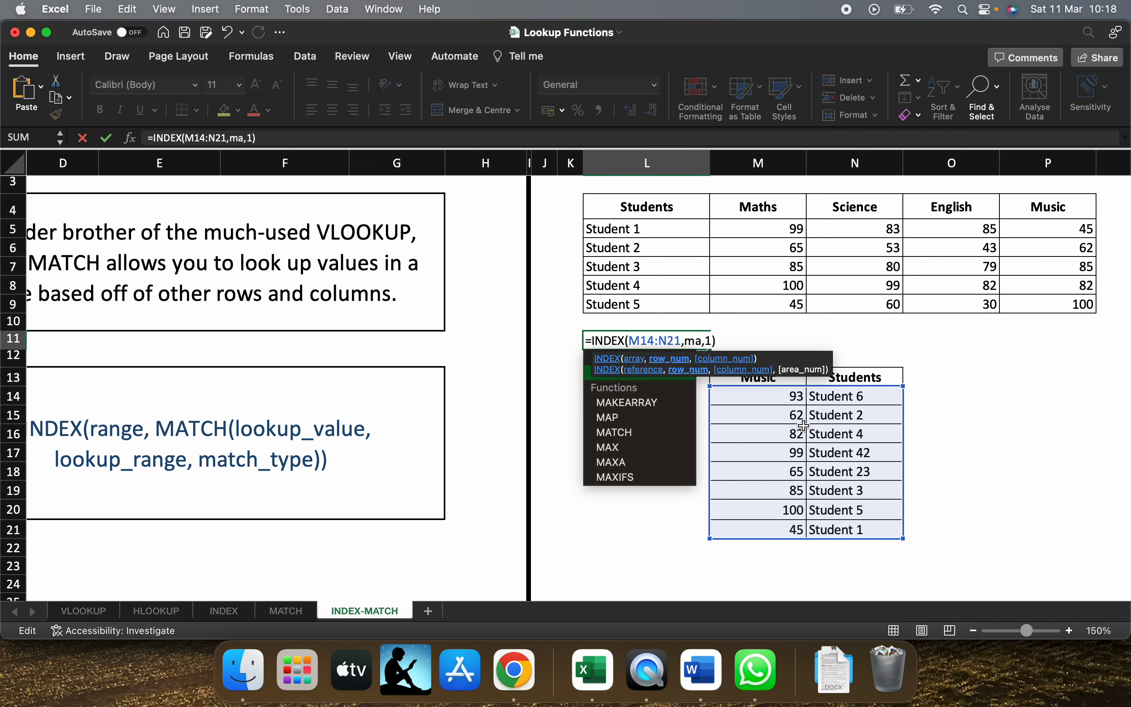
pyautogui.write('ch(')
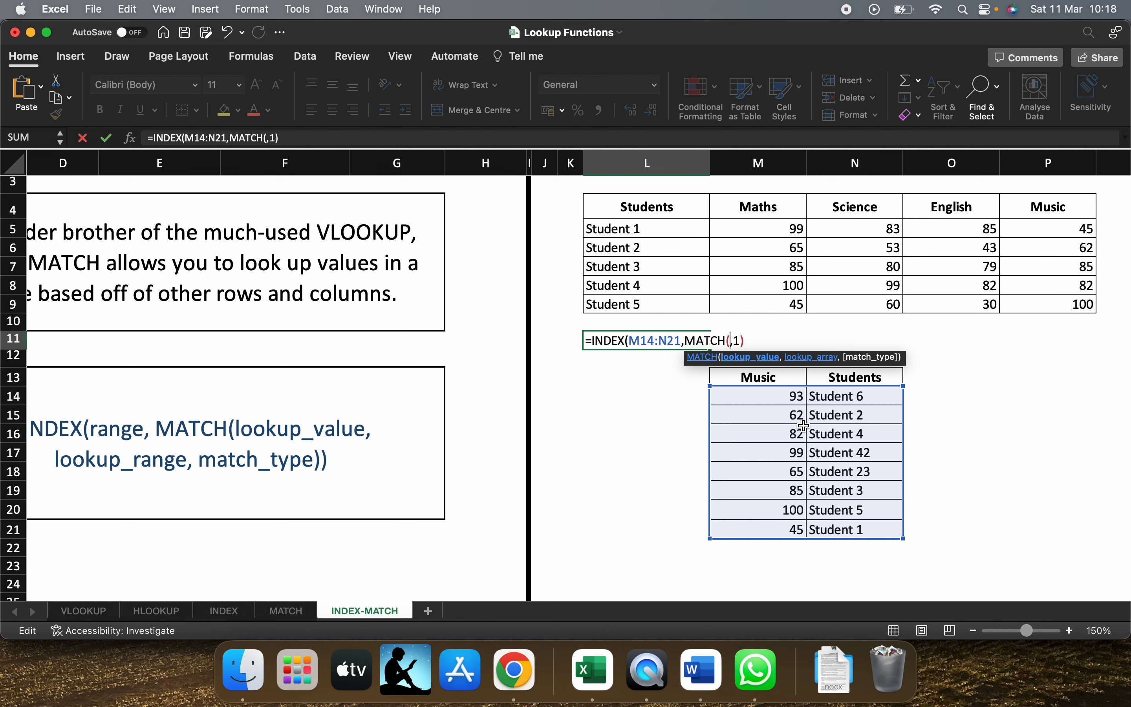
pyautogui.click(644, 229)
pyautogui.write(',')
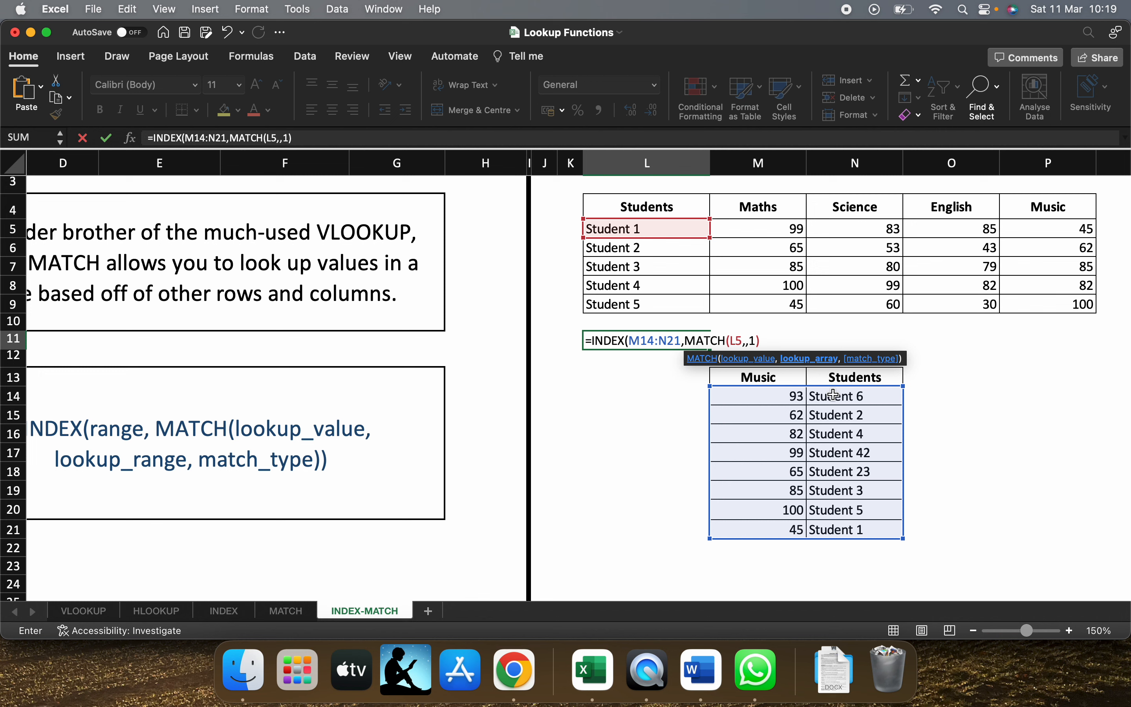
pyautogui.moveTo(834, 395); pyautogui.dragTo(834, 521)
pyautogui.press('Return')
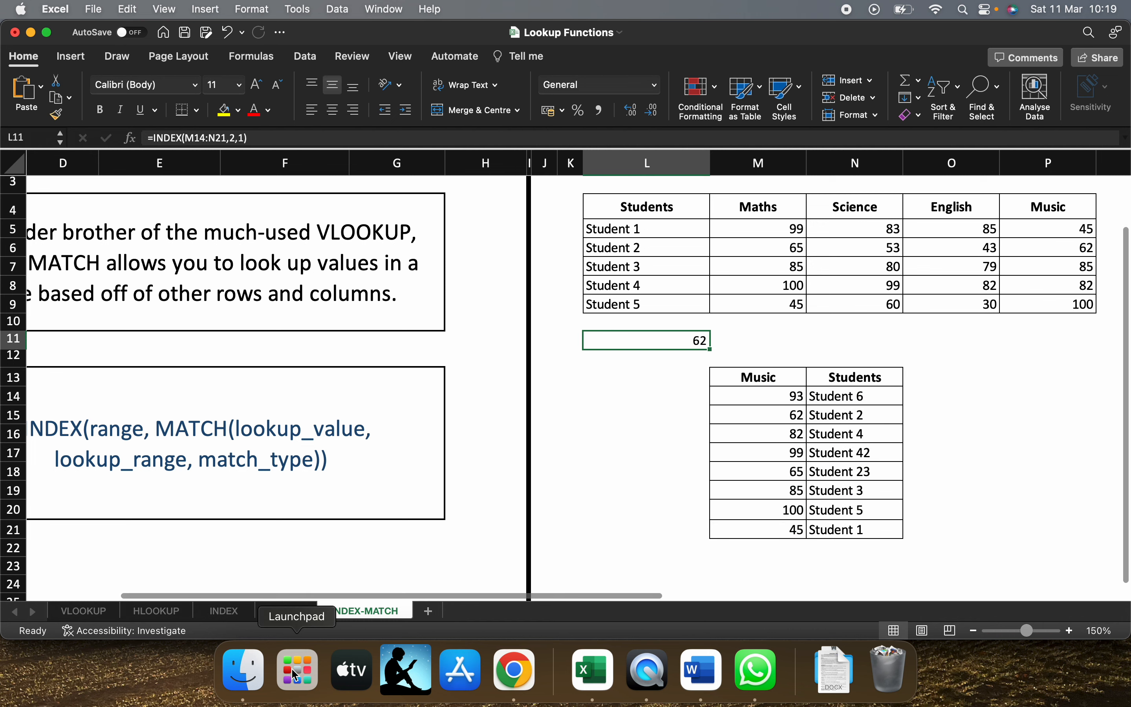
# Step: Examine the MATCH formula in O20 on the MATCH sheet, and return to the INDEX-MATCH sheet
pyautogui.click(286, 611)
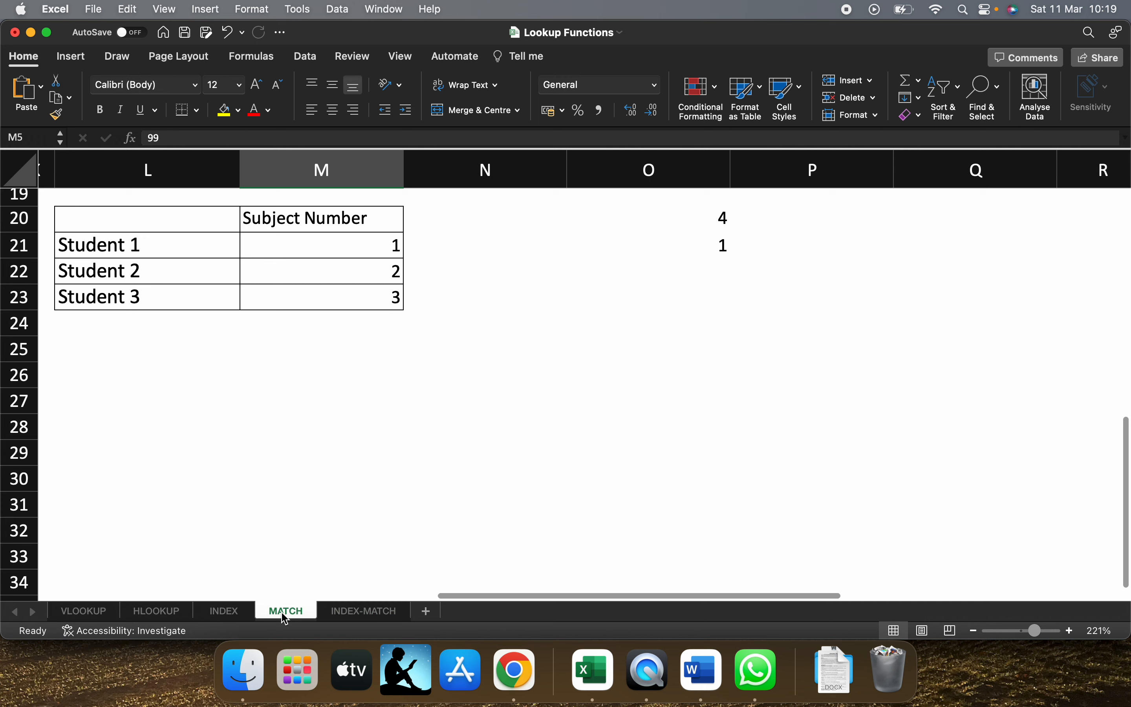
pyautogui.scroll(4, 422, 402)
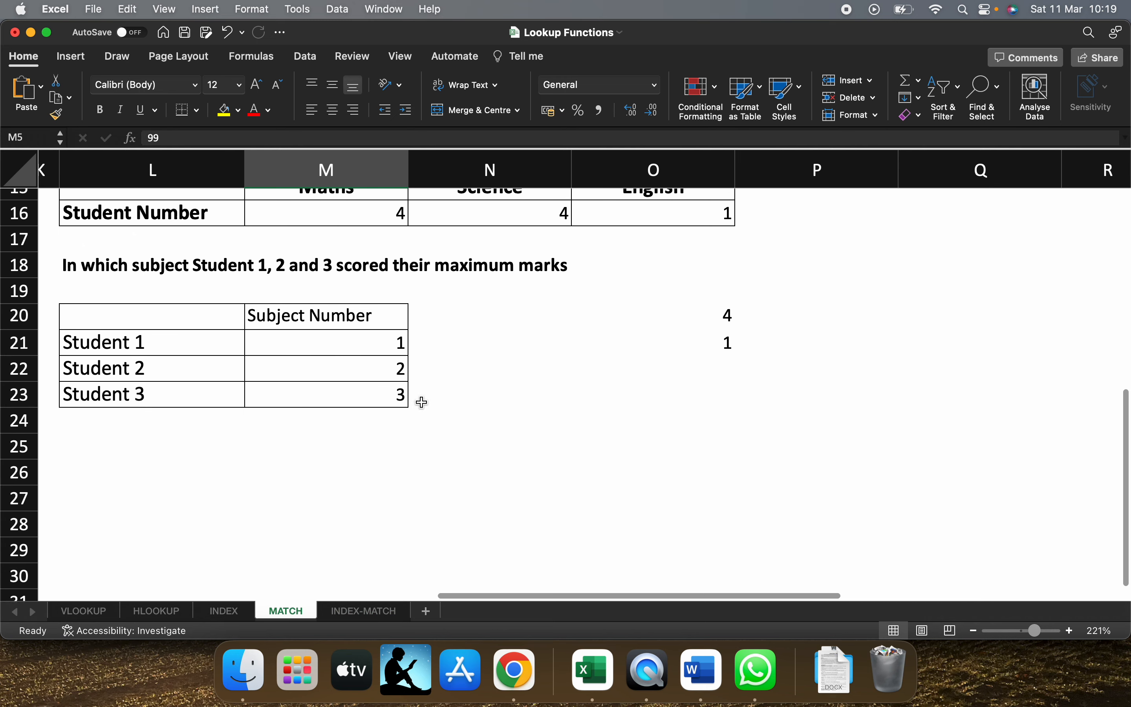
pyautogui.doubleClick(723, 321)
pyautogui.scroll(3, 705, 327)
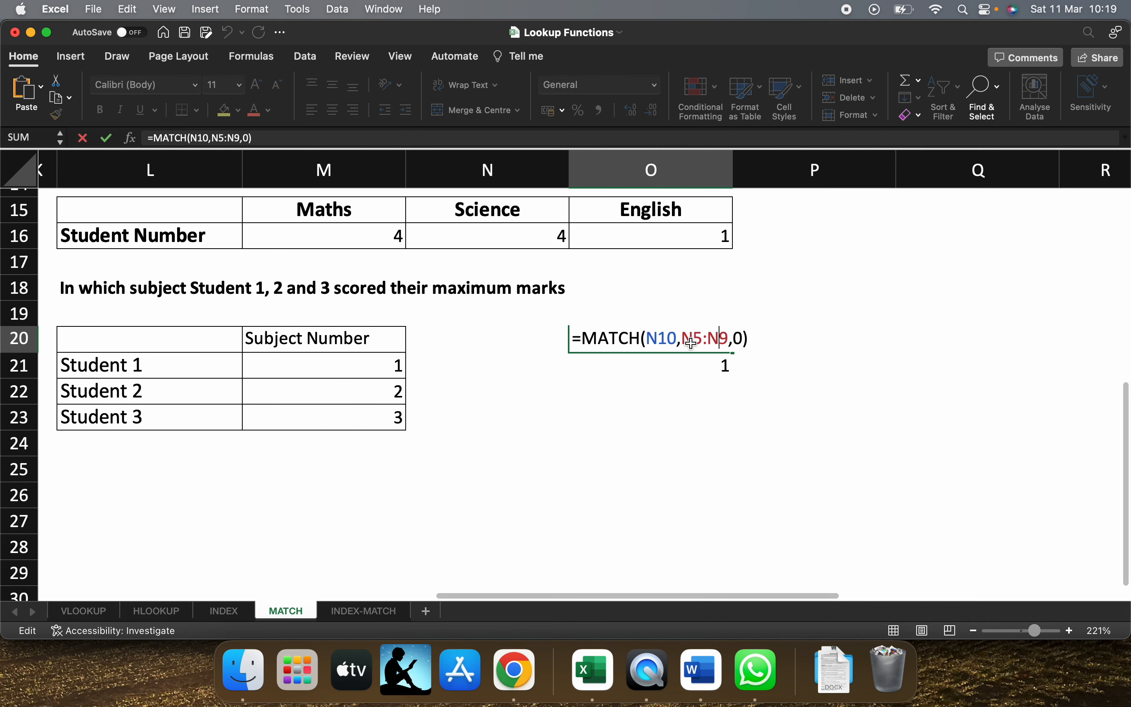
pyautogui.scroll(-5, 691, 344)
pyautogui.scroll(3, 685, 343)
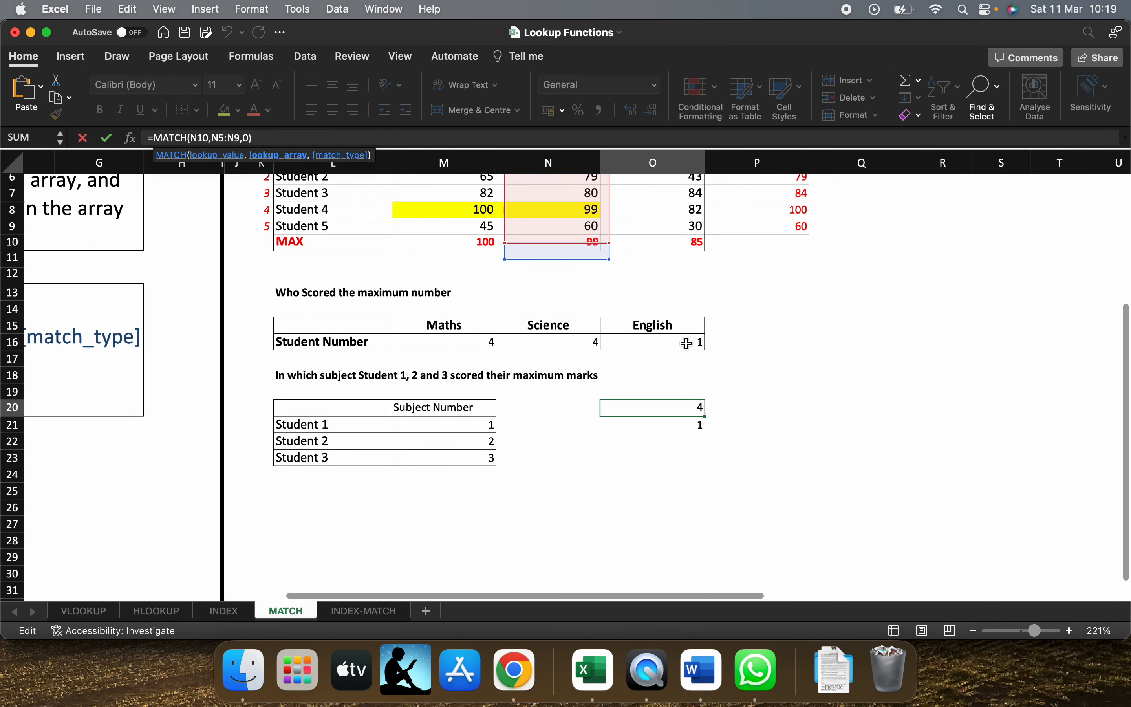
pyautogui.hscroll(-2, 685, 344)
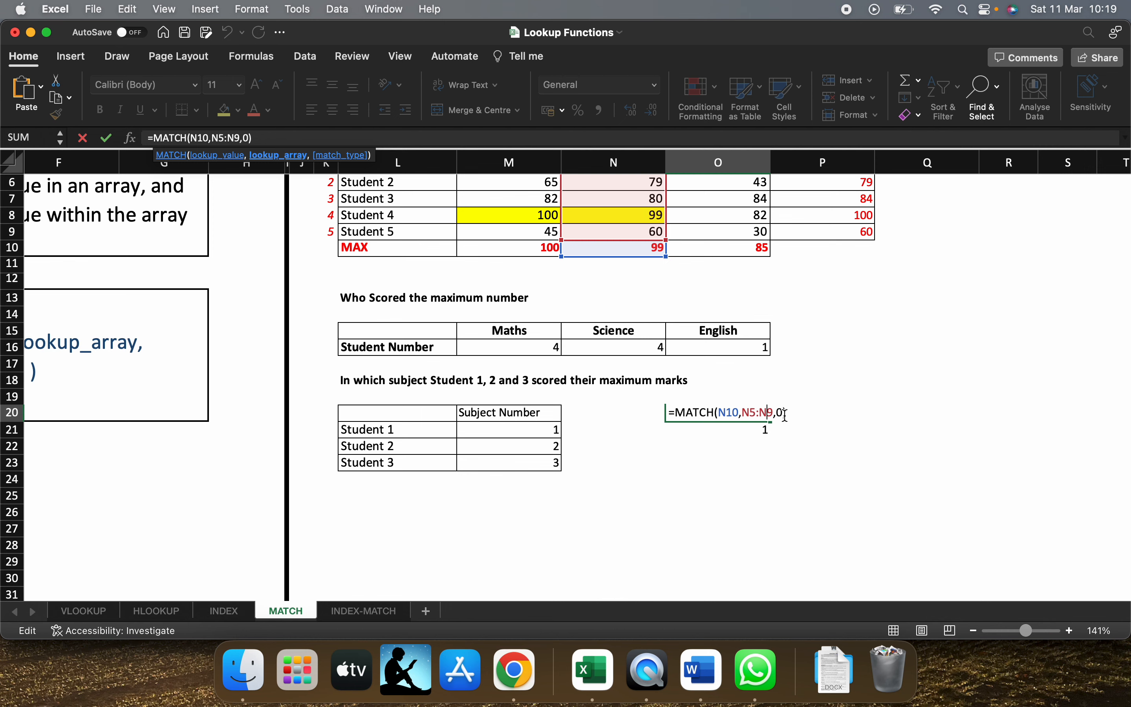
pyautogui.click(379, 611)
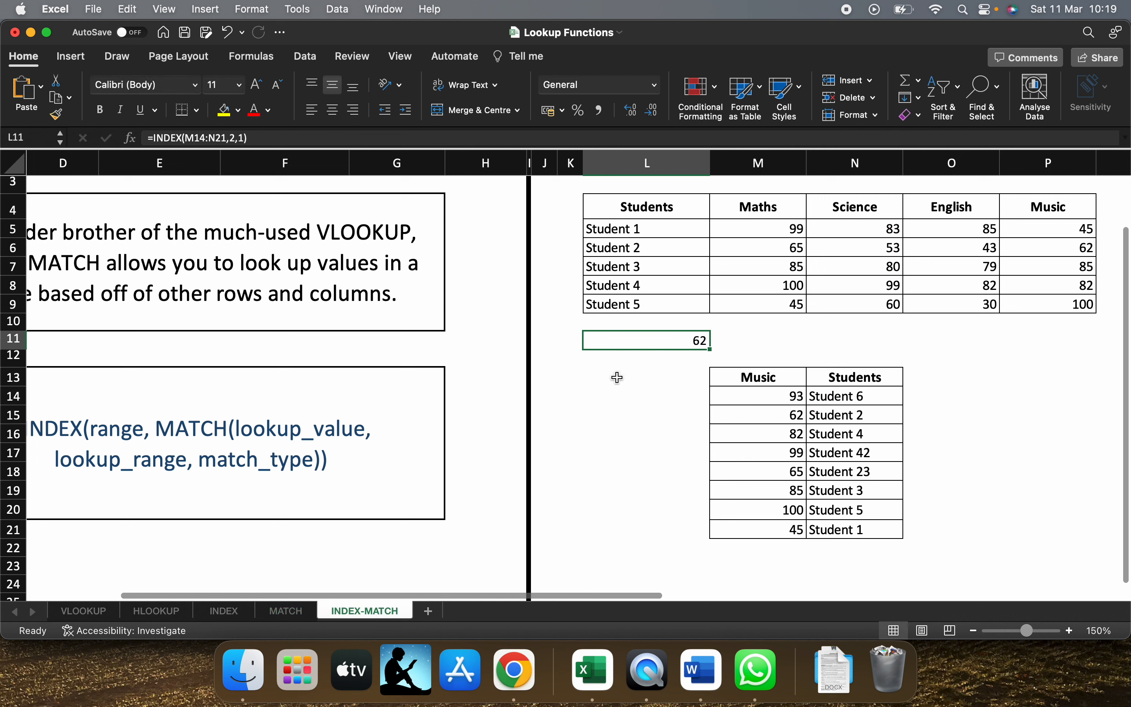
pyautogui.doubleClick(679, 341)
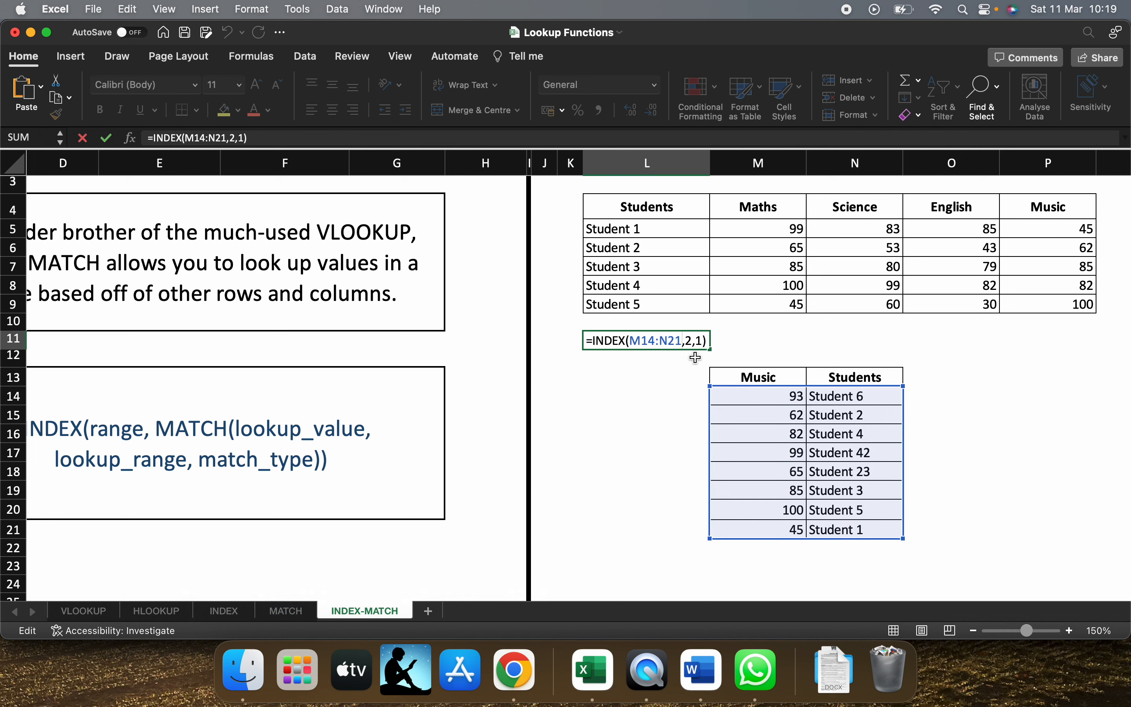
pyautogui.write(',')
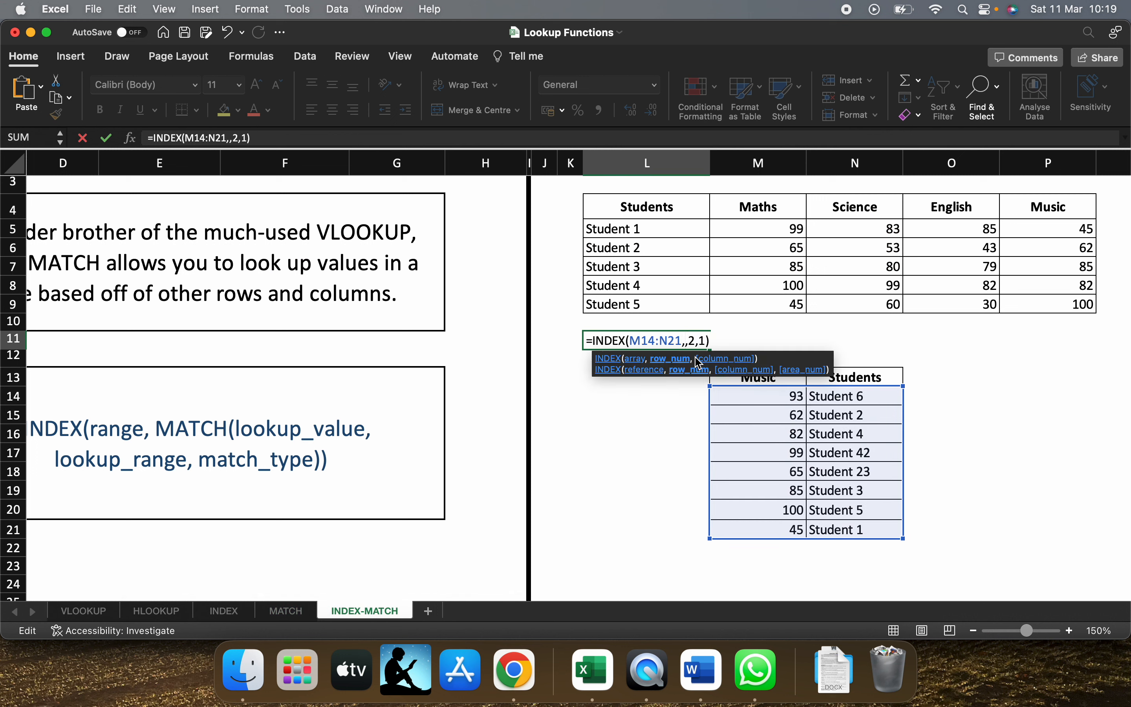
pyautogui.write('match')
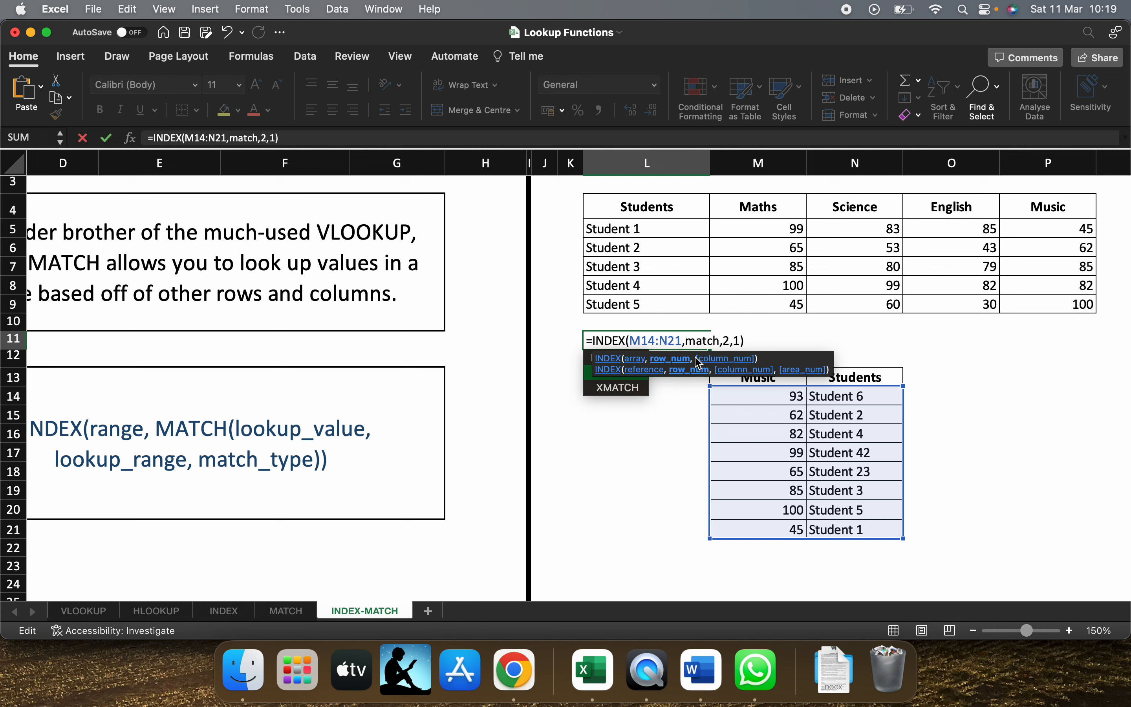
pyautogui.press('Tab')
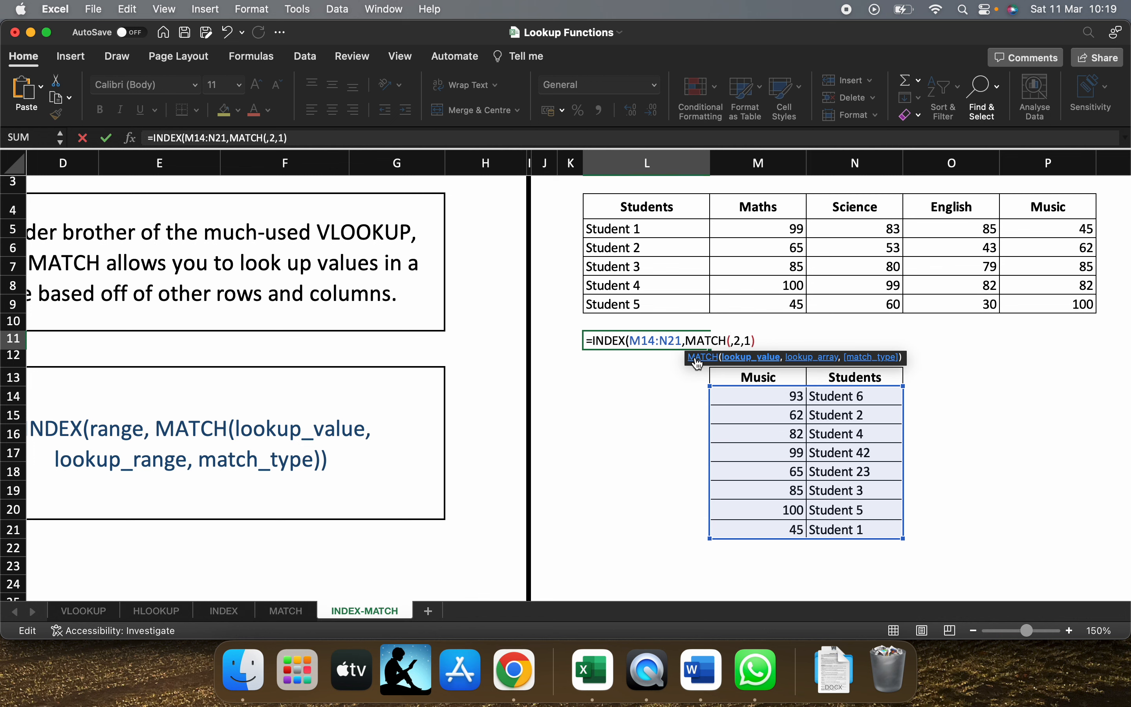
pyautogui.click(653, 228)
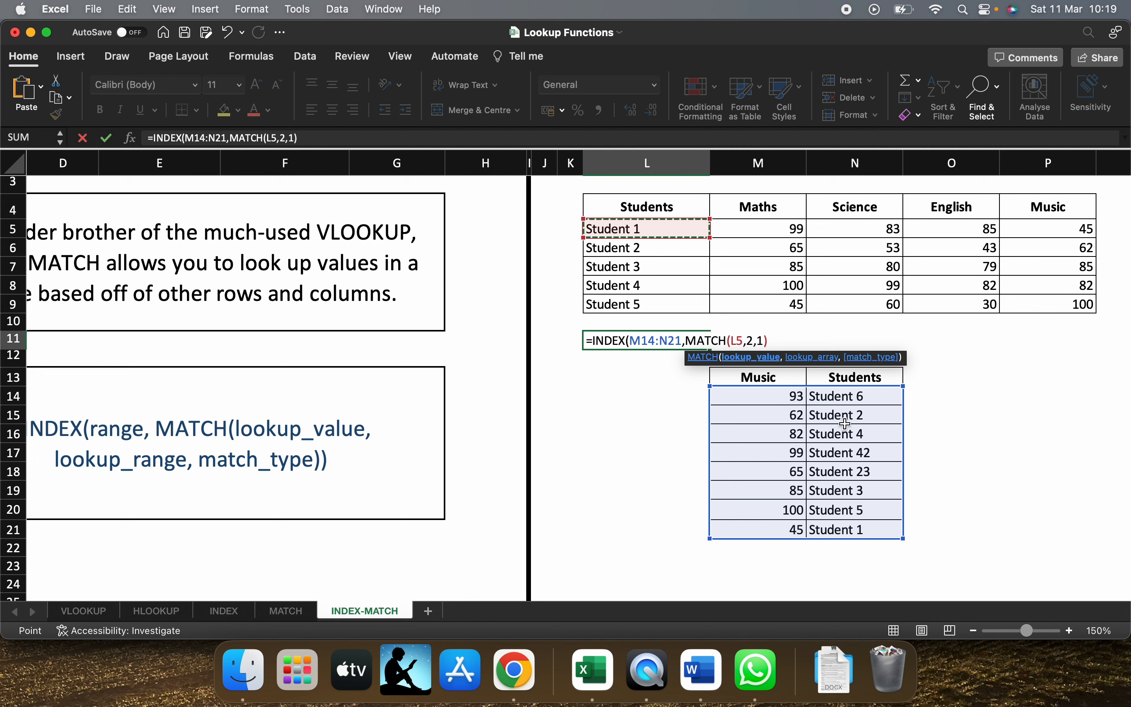
pyautogui.moveTo(840, 395)
pyautogui.mouseDown()
pyautogui.moveTo(844, 524)
pyautogui.moveTo(839, 396)
pyautogui.mouseUp()
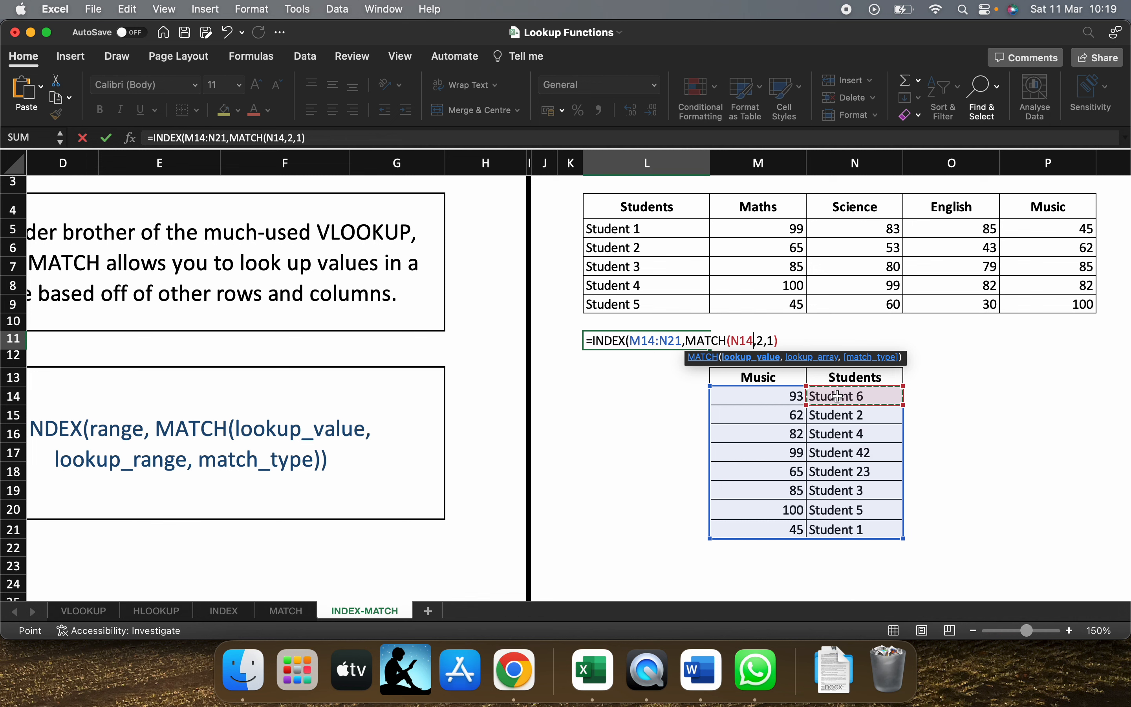
pyautogui.press('Return')
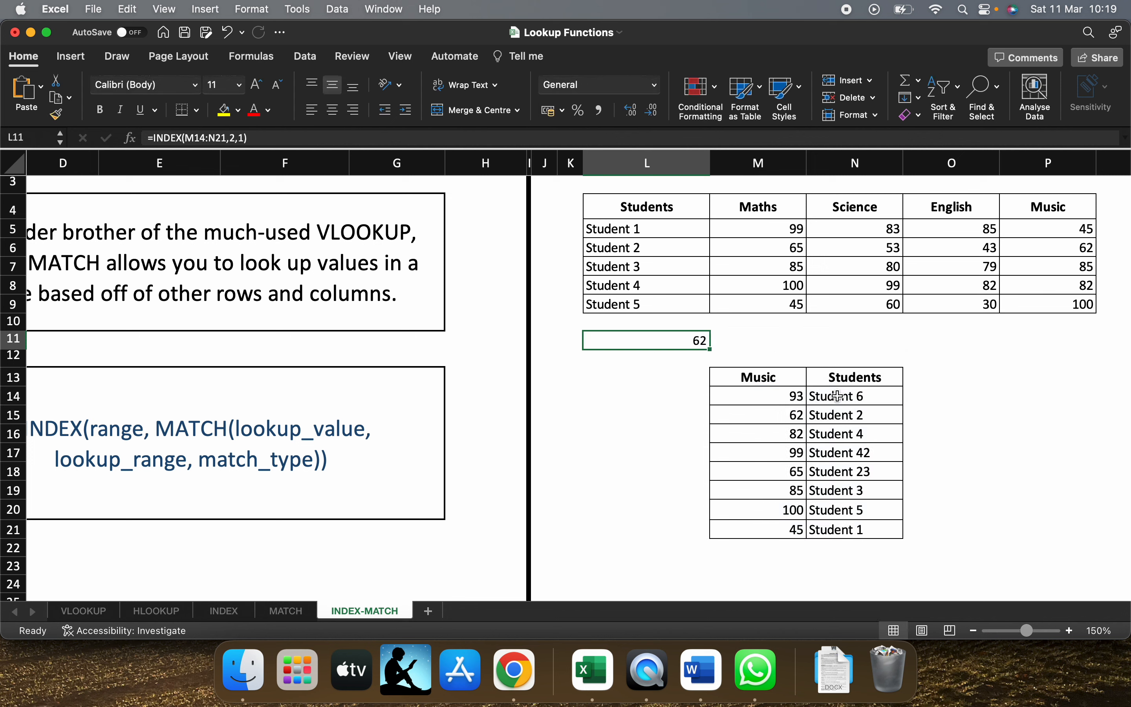
# Step: Replace the row number in L11's INDEX formula with a MATCH function using Student 1 in L5 as lookup value
pyautogui.doubleClick(696, 342)
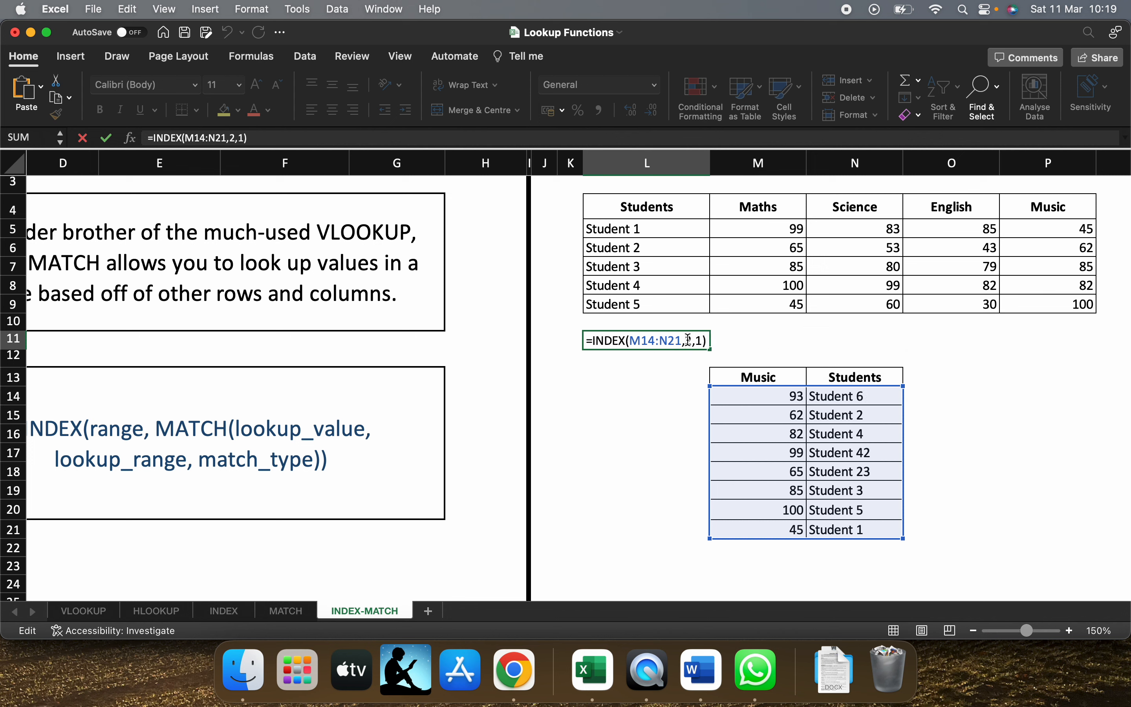
pyautogui.click(687, 341)
pyautogui.press('BackSpace')
pyautogui.write('ma')
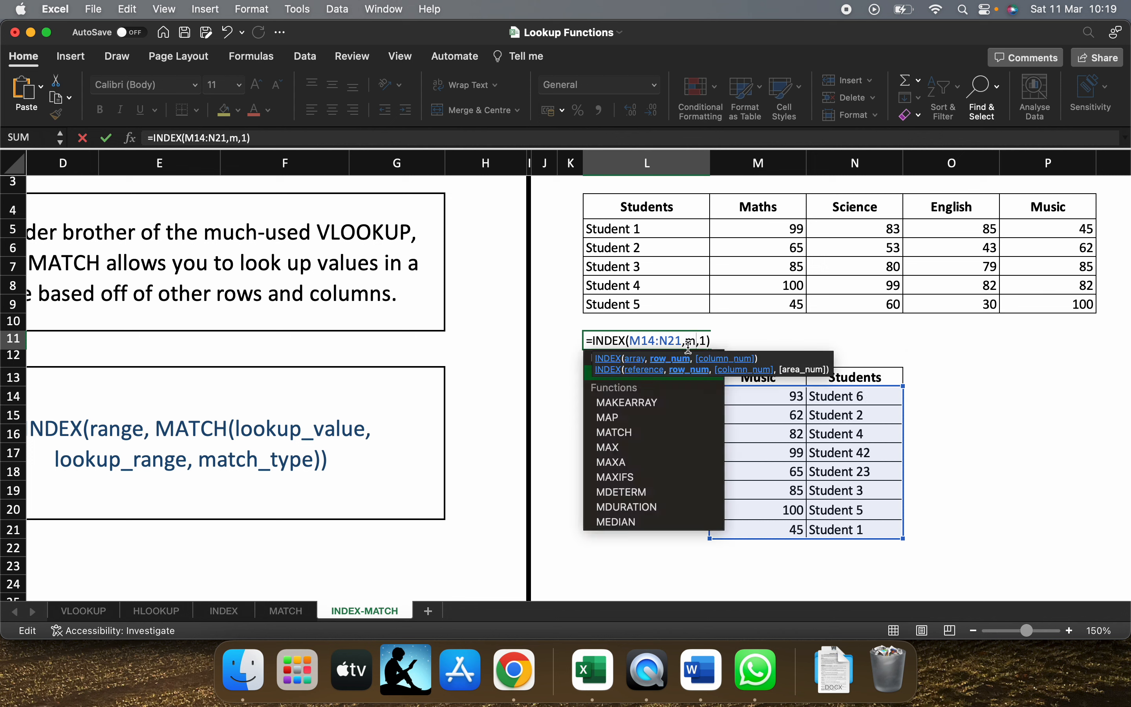
pyautogui.write('tch')
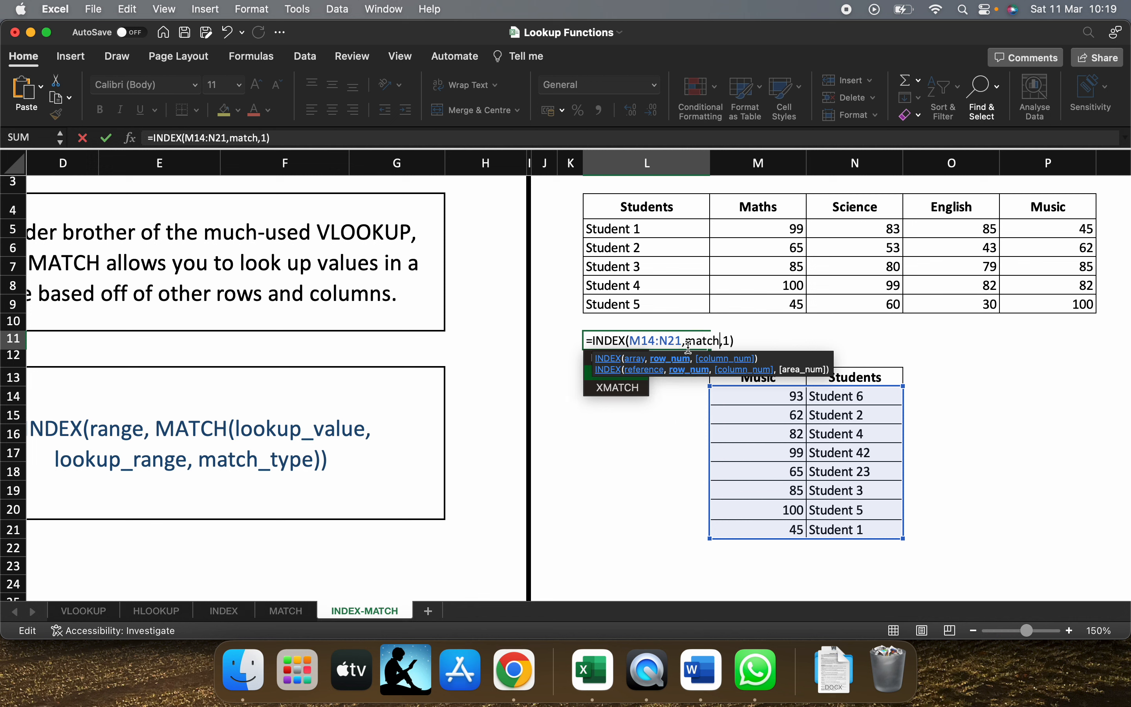
pyautogui.press('Tab')
pyautogui.click(663, 240)
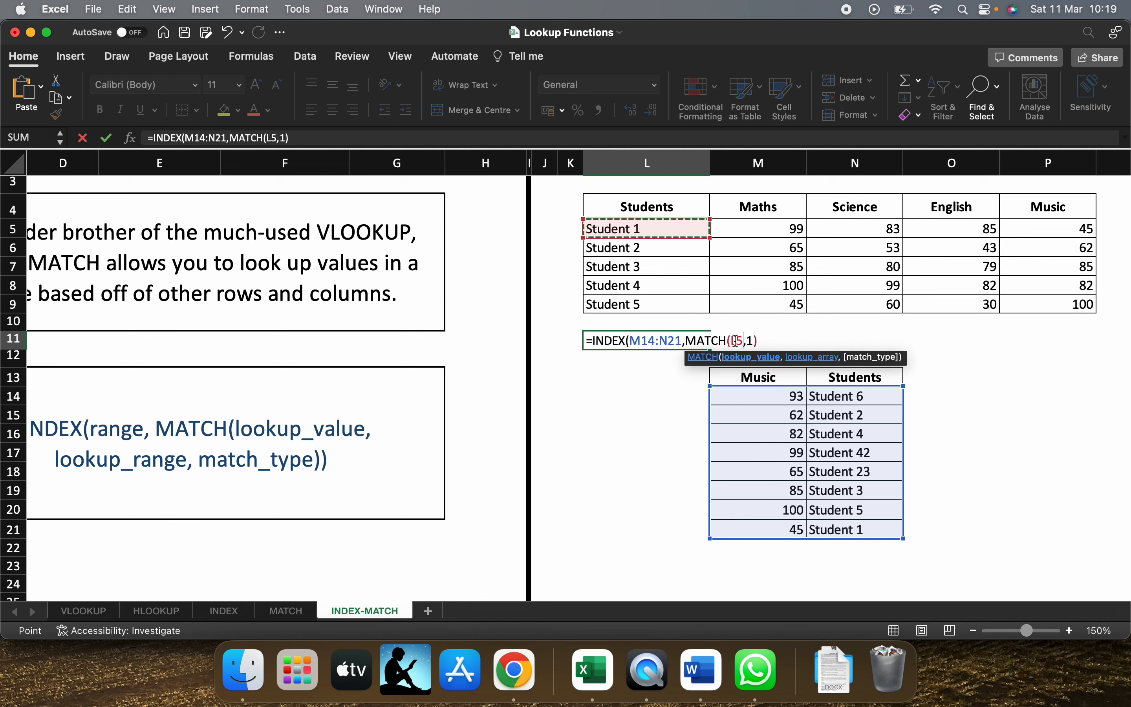
# Step: Complete the nested MATCH in L11 with lookup array N14:N21 and 0 for exact match, and check the result against M21
pyautogui.write(',')
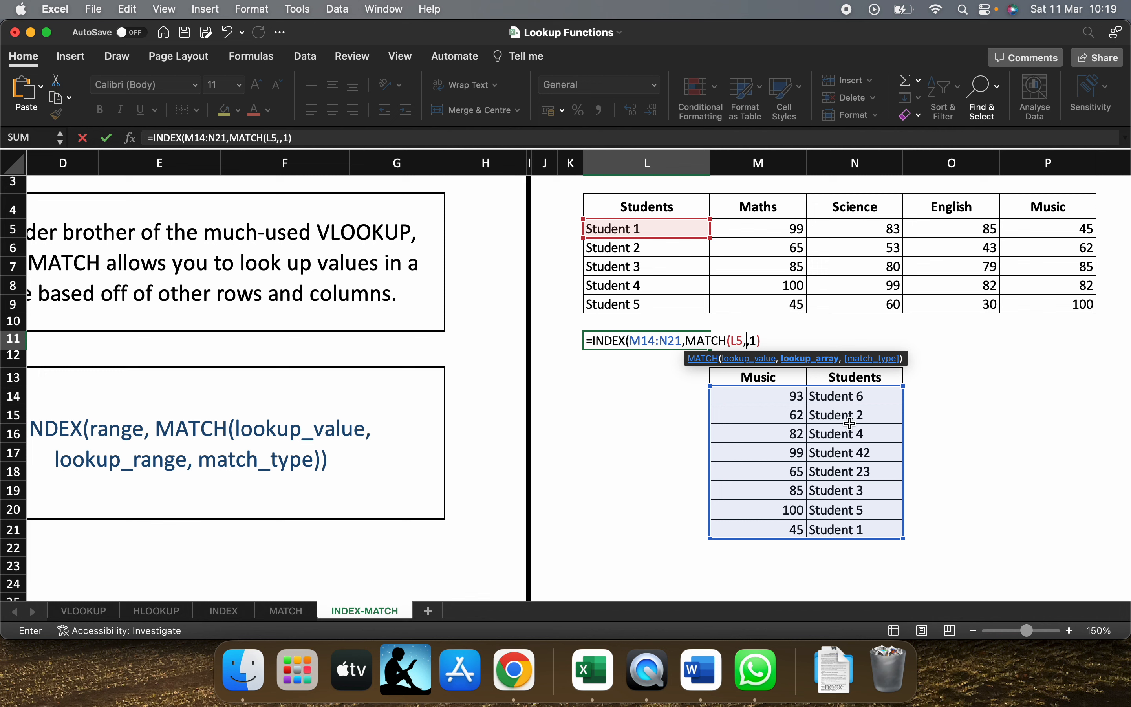
pyautogui.moveTo(845, 398); pyautogui.dragTo(845, 533)
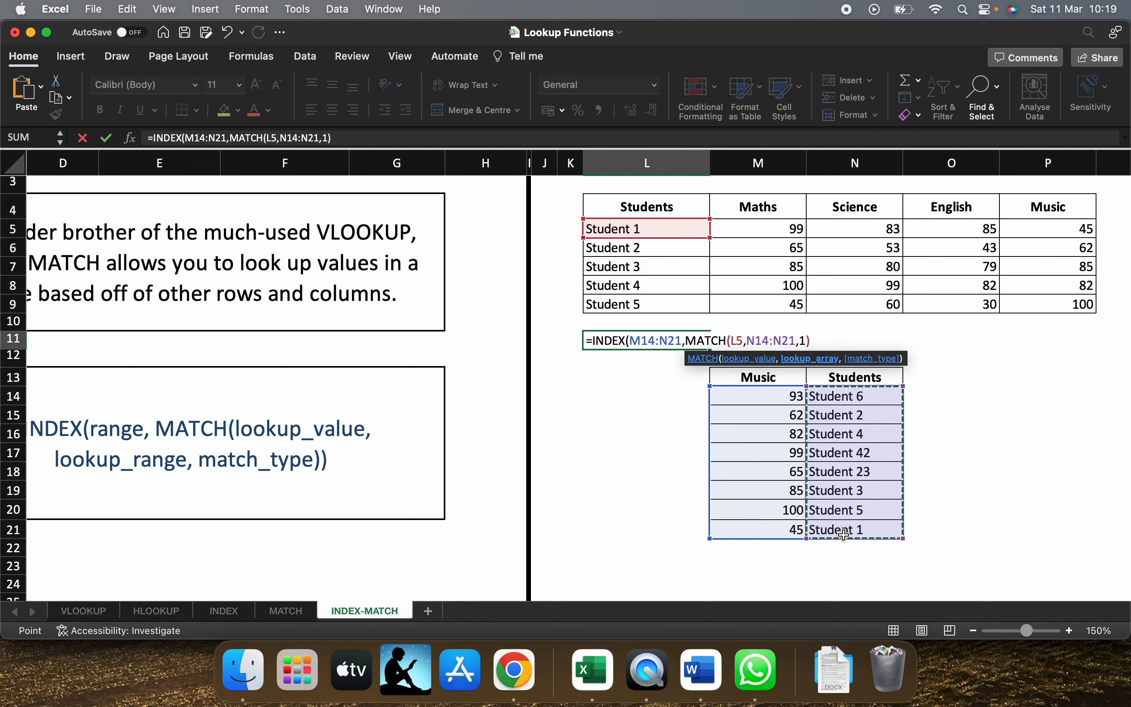
pyautogui.write(',0')
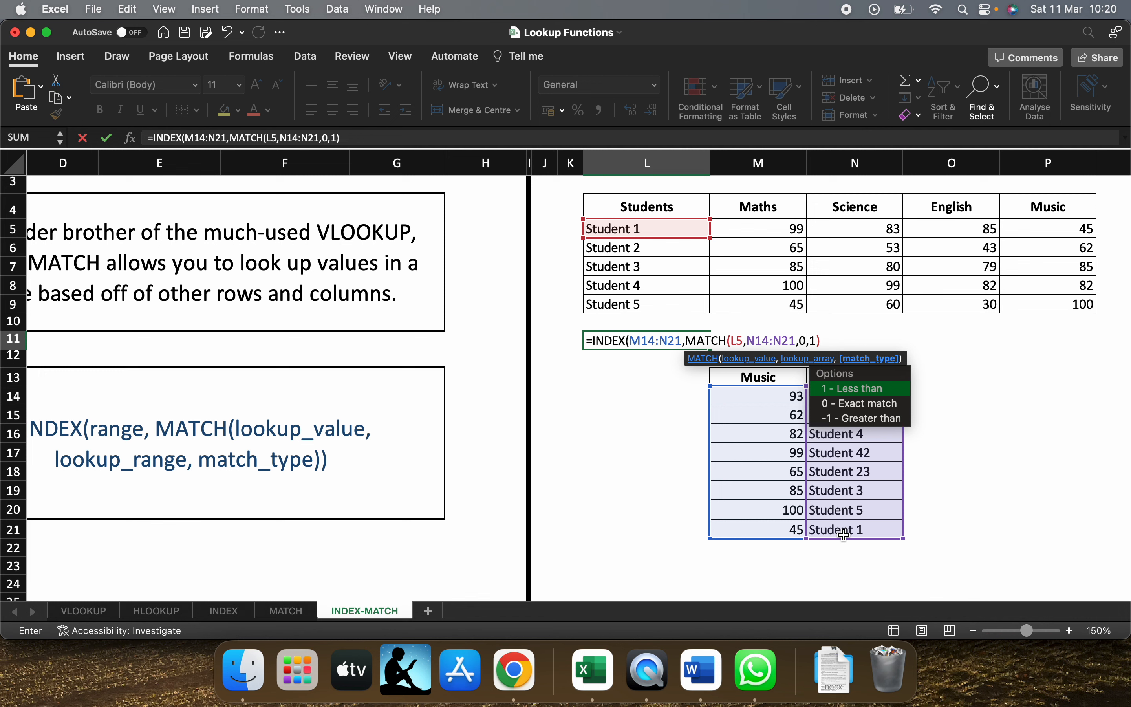
pyautogui.write(')')
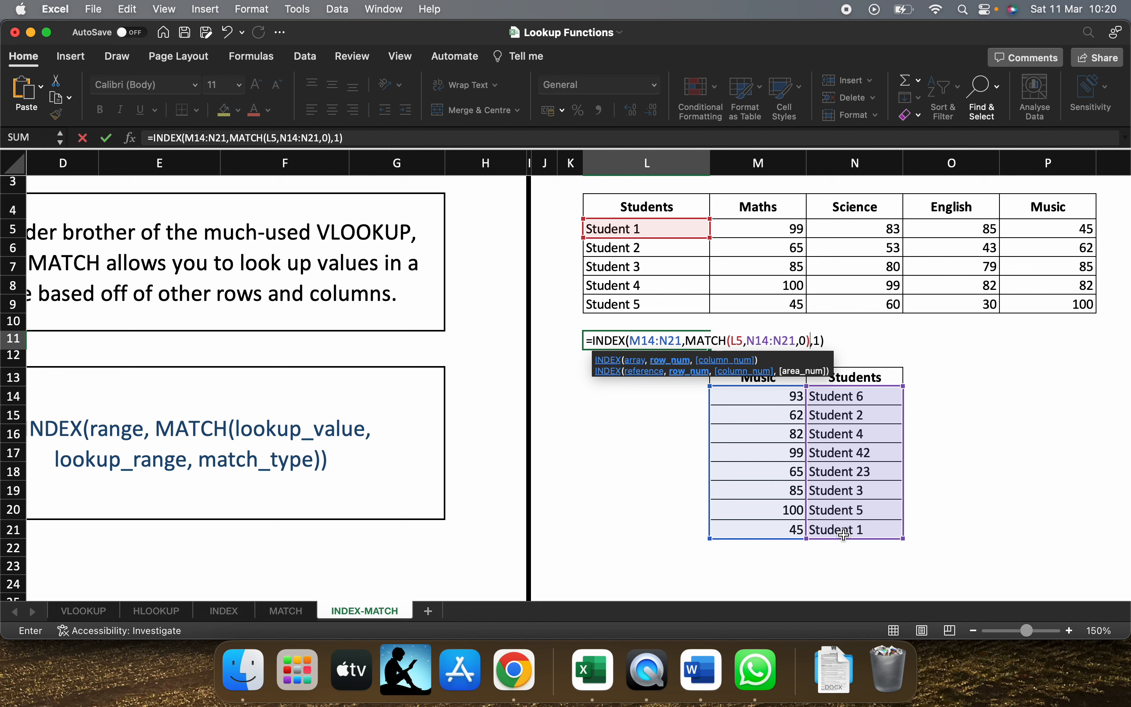
pyautogui.press('Return')
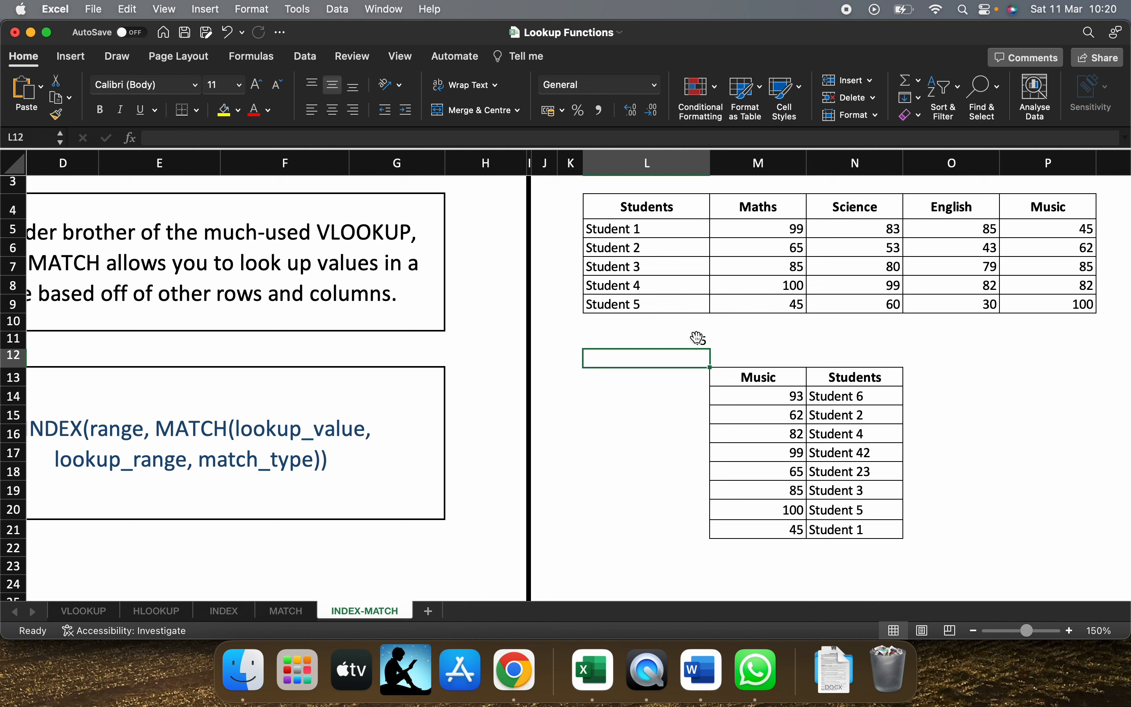
pyautogui.click(798, 530)
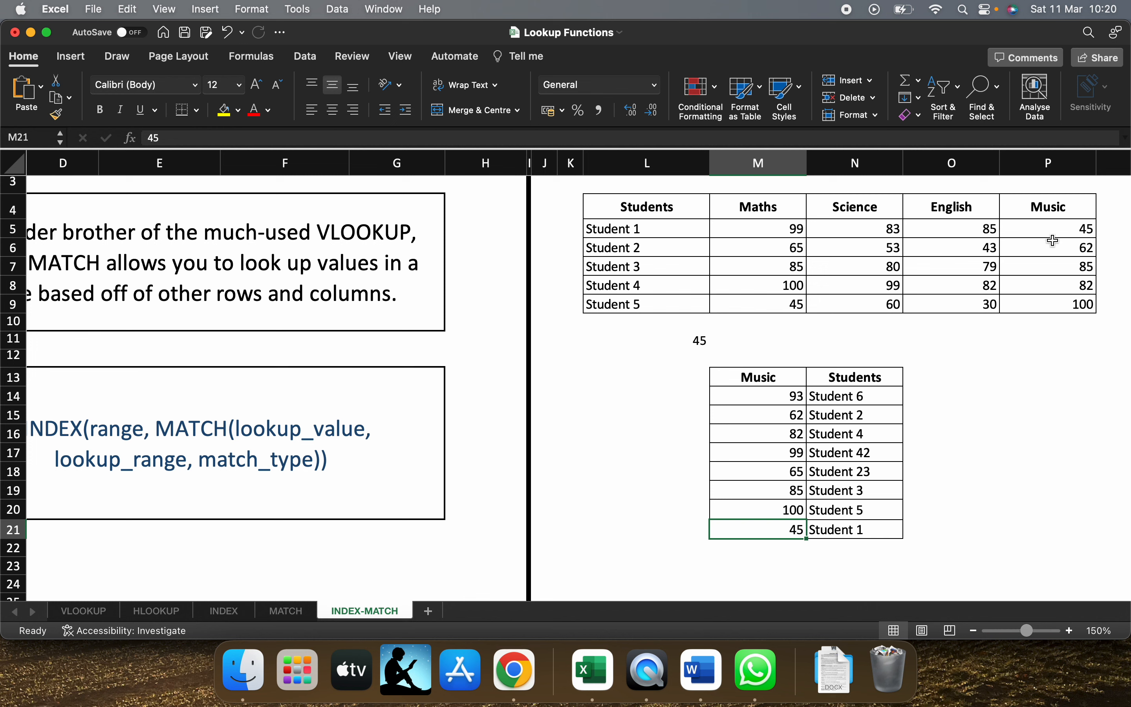
# Step: Change the MATCH lookup value in L11's formula to L6 to retrieve Student 2's Music mark
pyautogui.doubleClick(705, 341)
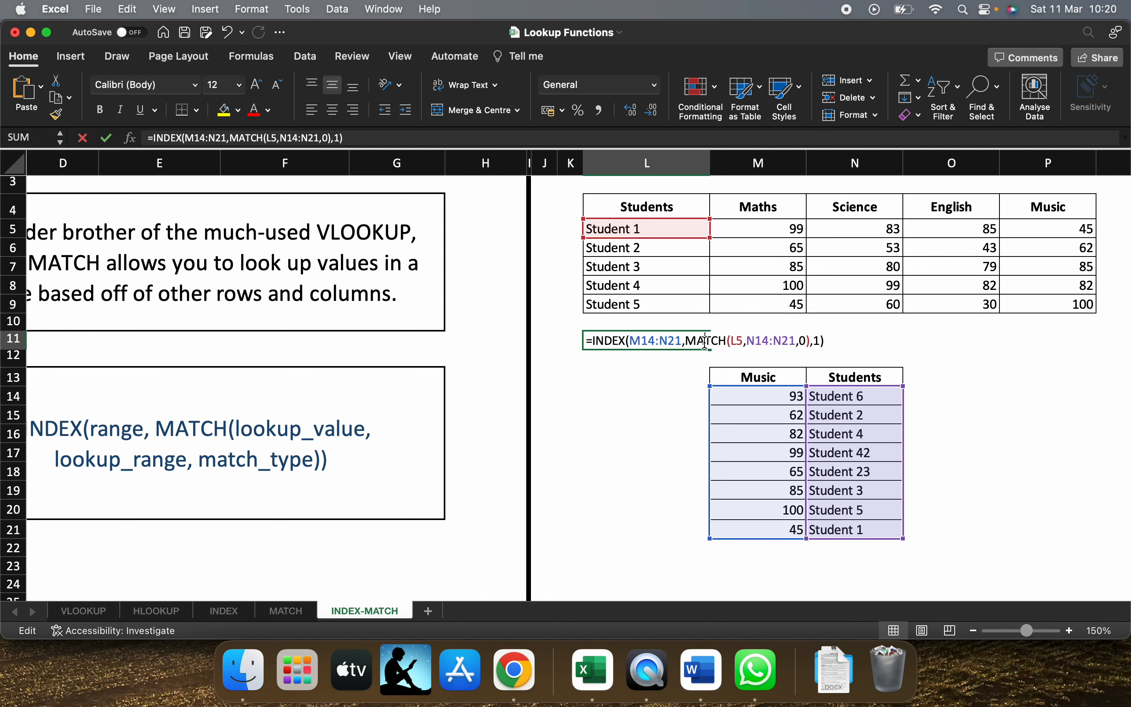
pyautogui.click(737, 341)
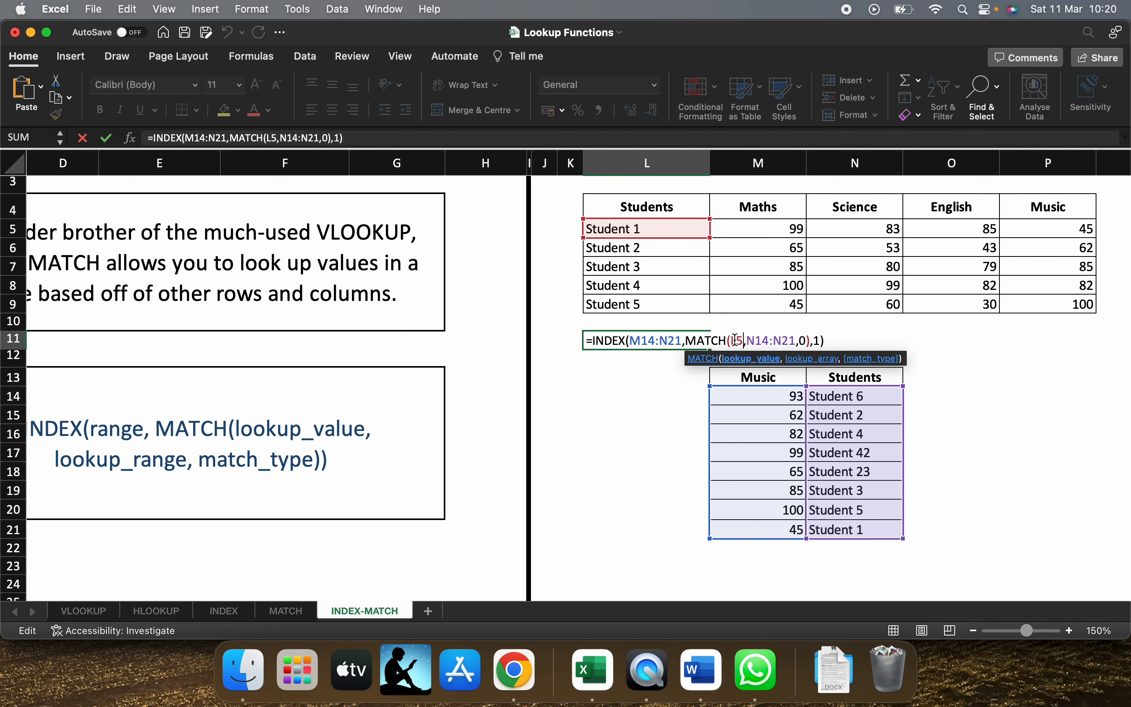
pyautogui.press('BackSpace')
pyautogui.write('6')
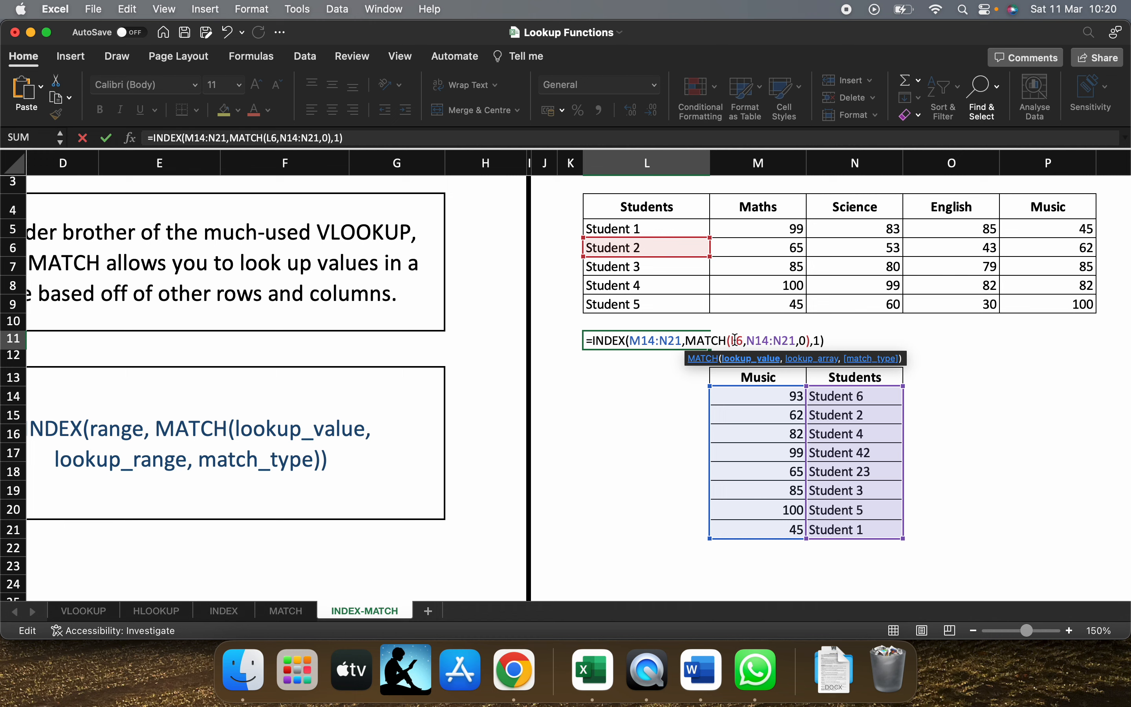
pyautogui.press('Return')
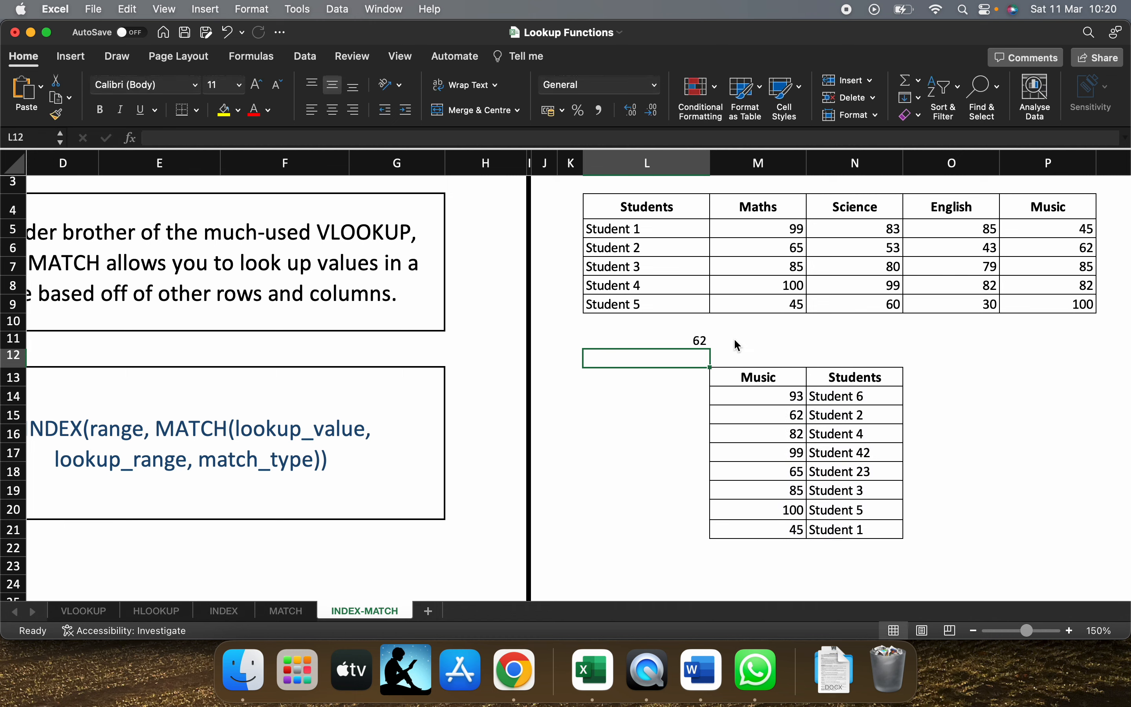
# Step: Compare L11 with Student 2's row in the lower table, and review the written INDEX MATCH explanation and syntax
pyautogui.moveTo(865, 415); pyautogui.dragTo(771, 415)
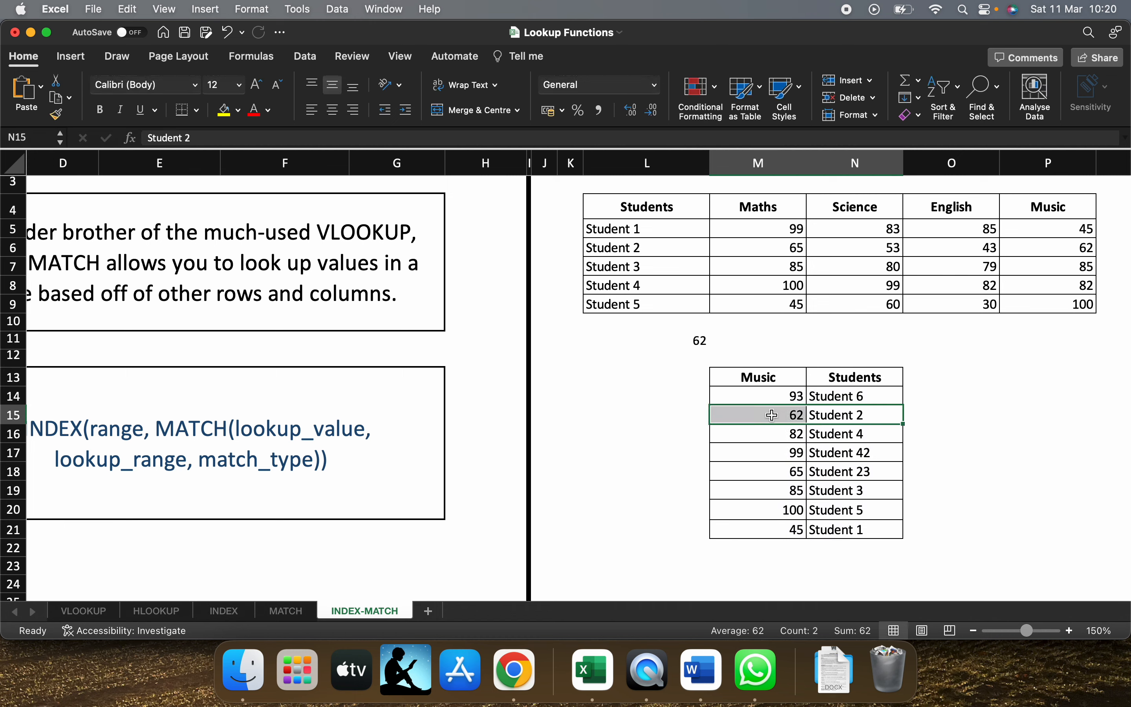
pyautogui.click(707, 346)
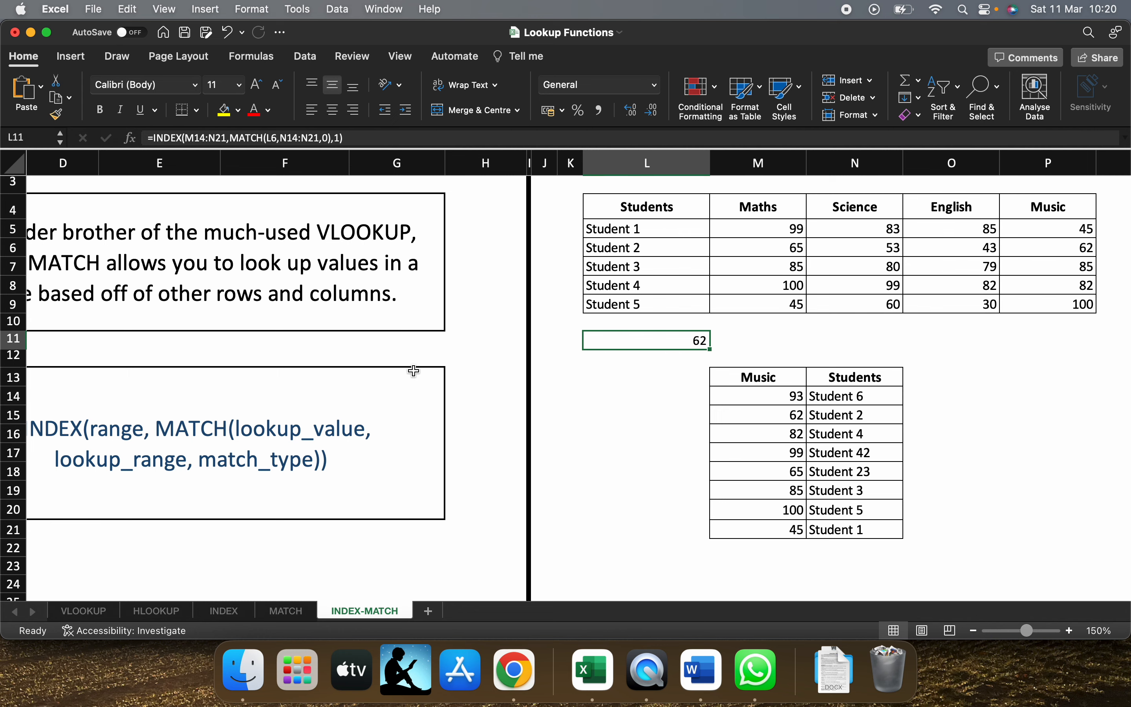
pyautogui.hscroll(-3, 413, 370)
pyautogui.scroll(1, 413, 370)
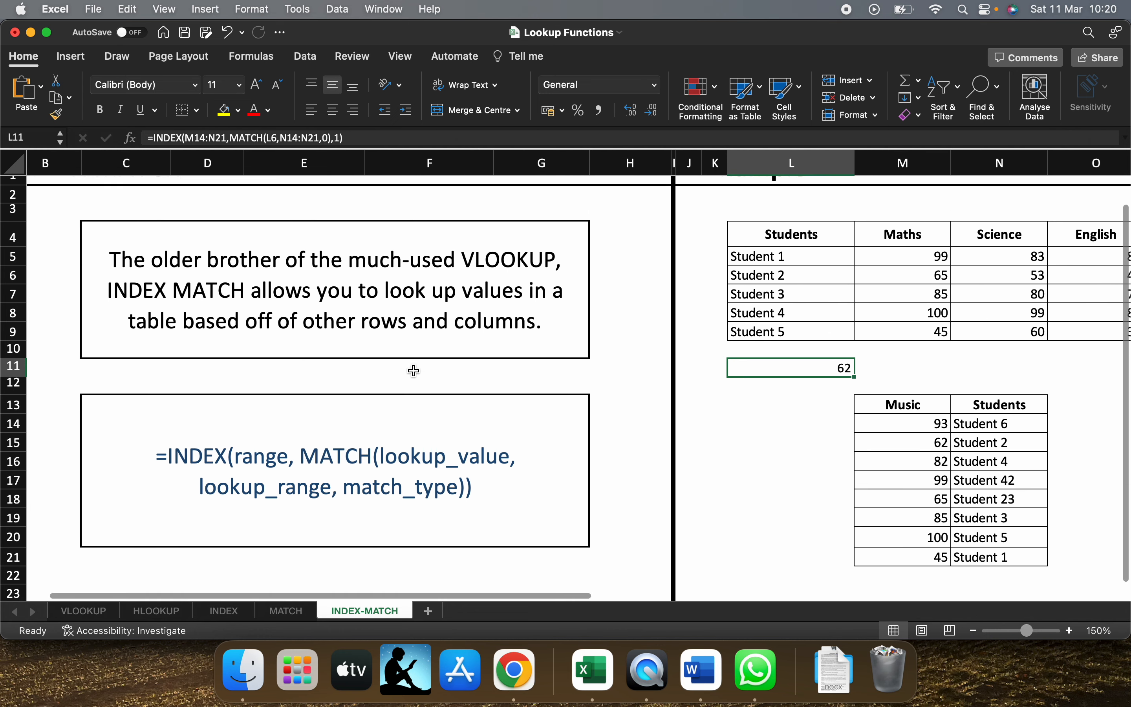